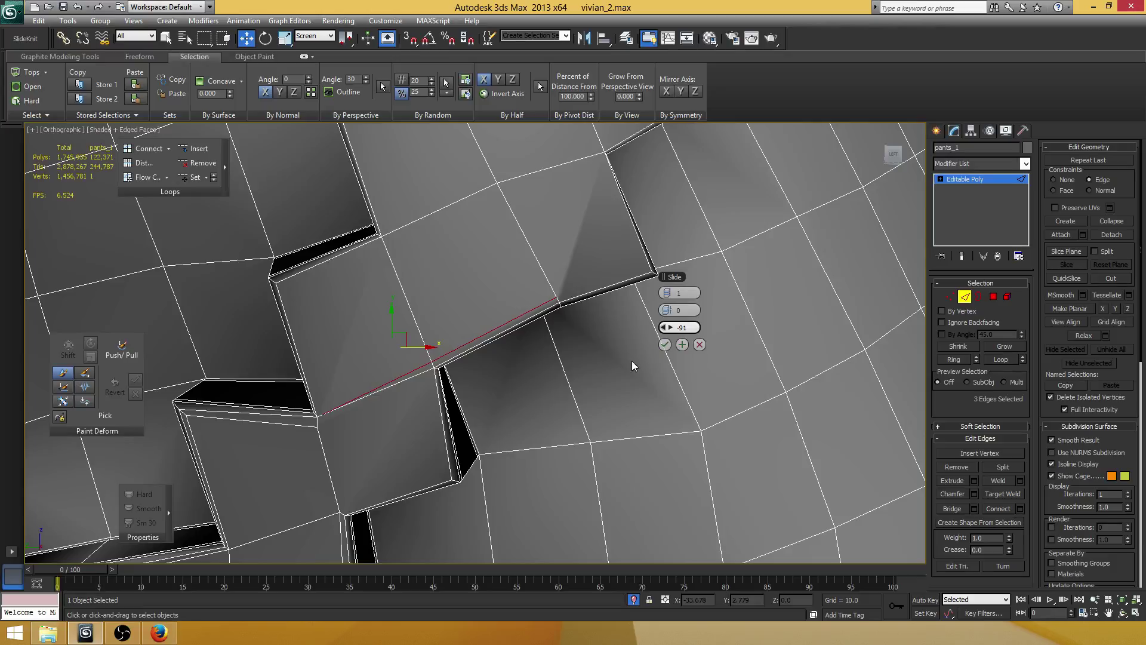
# - Connect the selected edges beside the zigzag seam with 1 segment, pinch 0 and slide -91
pyautogui.click(664, 344)
pyautogui.scroll(3, 425, 390)
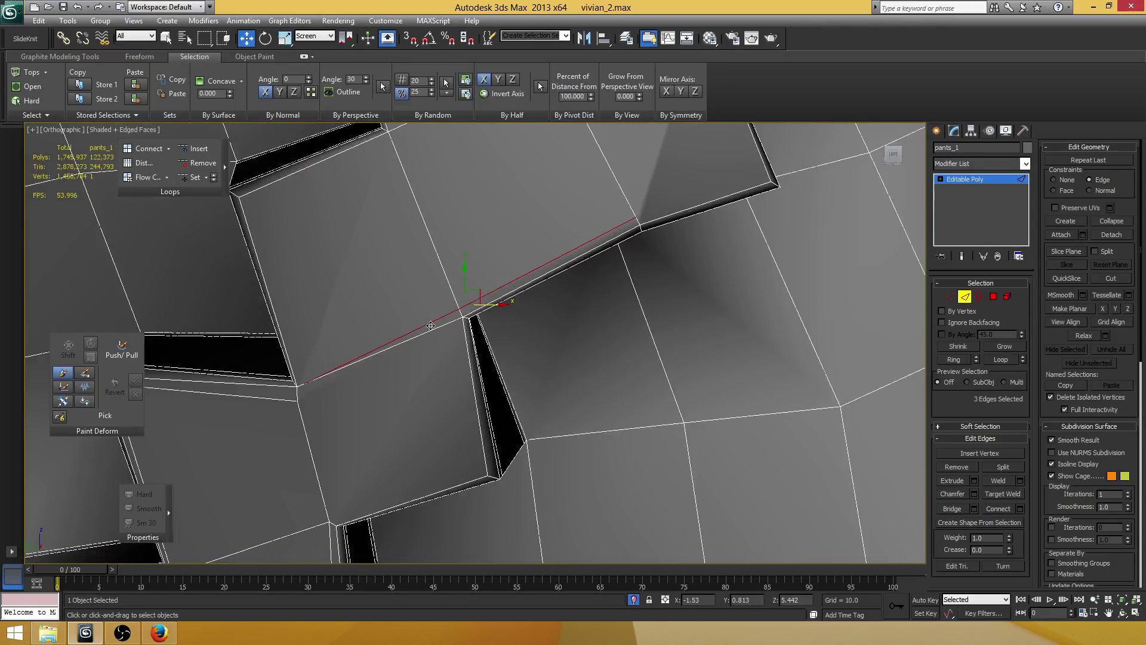
# - Collapse the short edge beside the seam into one vertex and move that vertex next to the inner seam corner
pyautogui.click(430, 325)
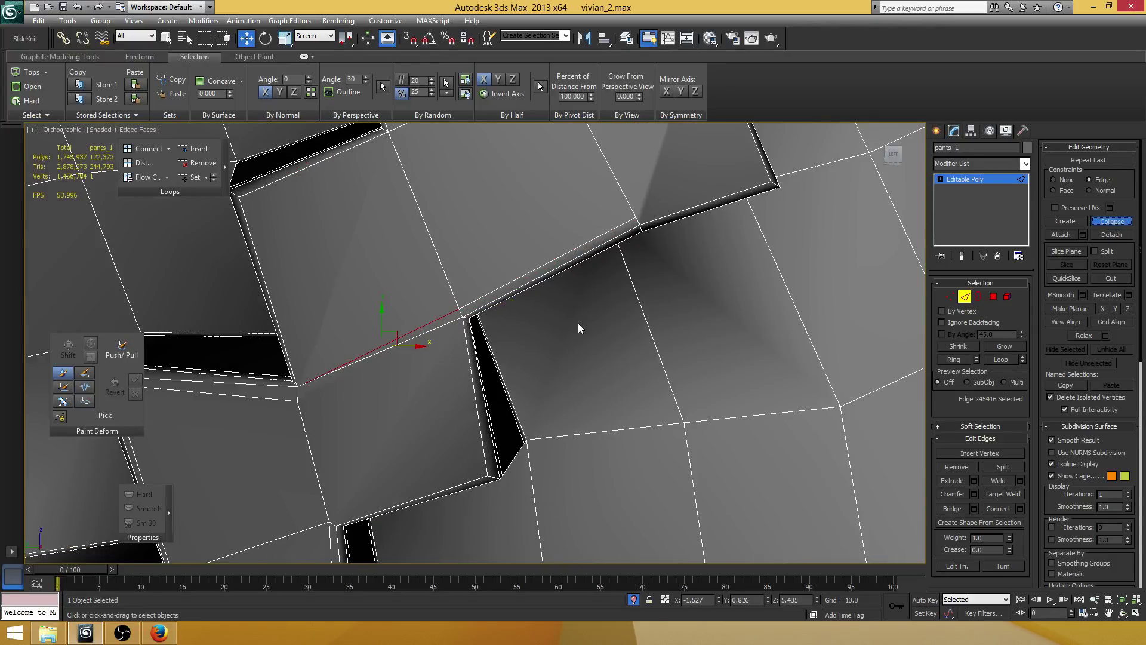
pyautogui.press('1')
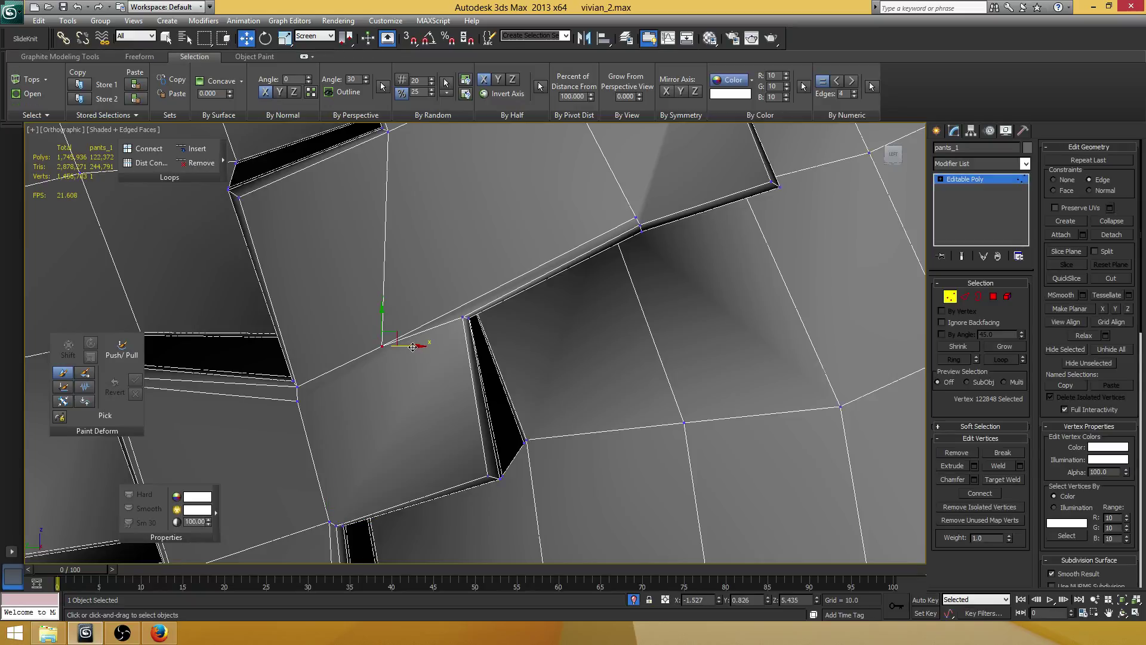
pyautogui.moveTo(412, 346); pyautogui.dragTo(478, 295)
pyautogui.scroll(2, 481, 321)
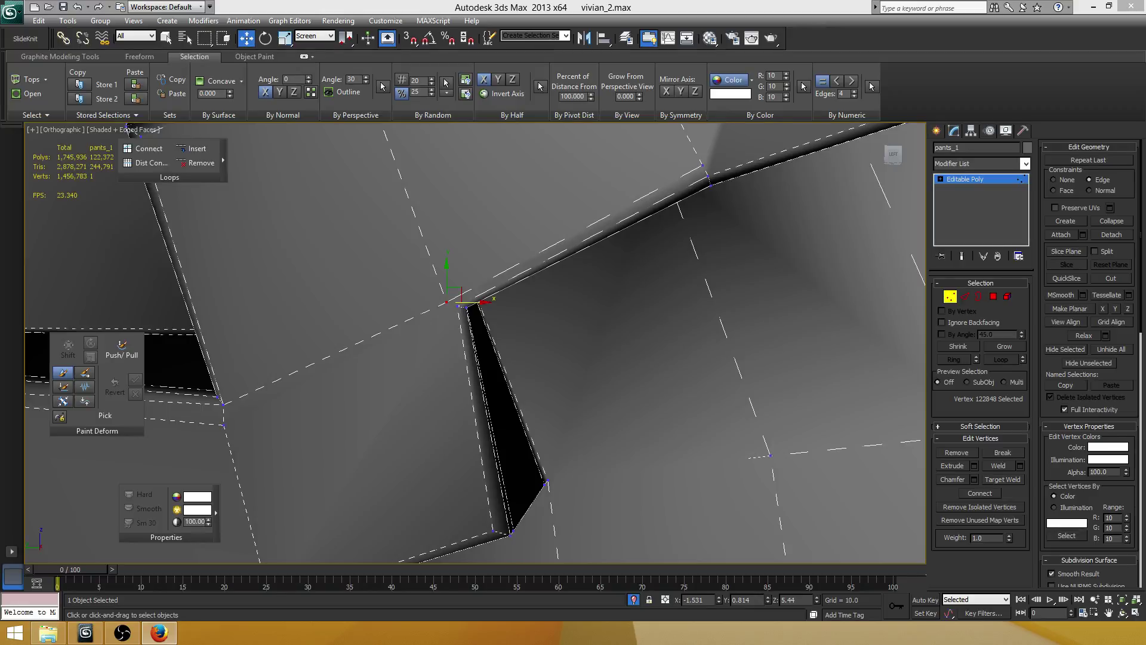
pyautogui.scroll(-6, 598, 324)
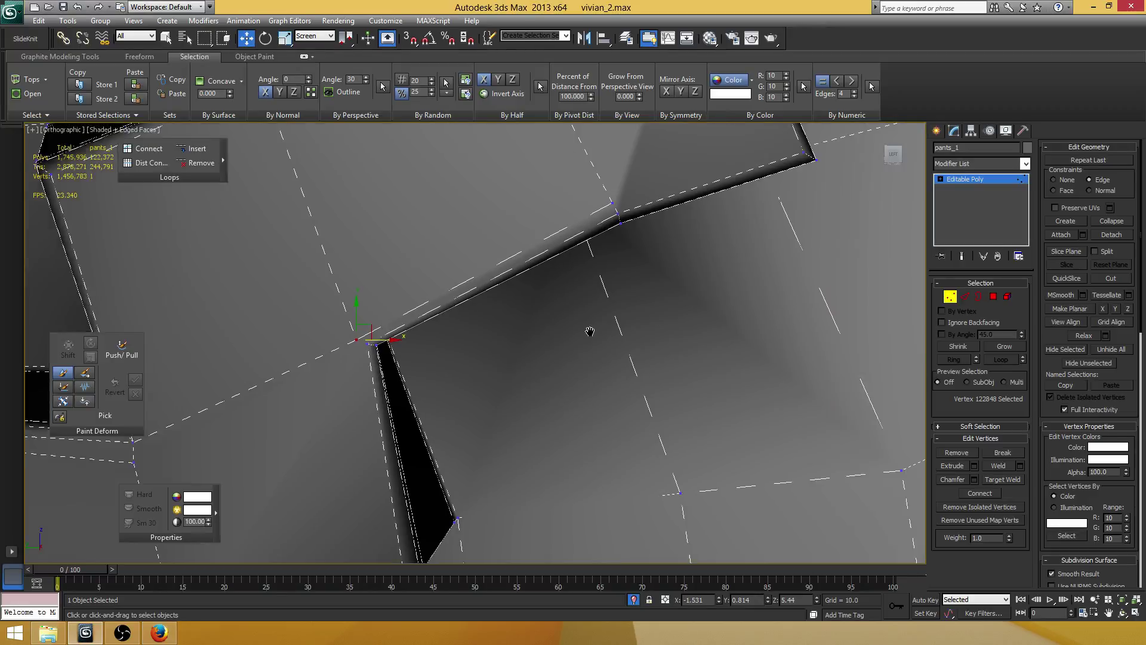
# - Cut new edges from the moved vertex down along the seam step, around its outer corner and across to the next inner corner
pyautogui.keyDown('alt'); pyautogui.moveTo(595, 290); pyautogui.dragTo(598, 321, button='middle'); pyautogui.keyUp('alt')
pyautogui.moveTo(449, 382); pyautogui.dragTo(484, 309, button='middle')
pyautogui.scroll(5, 484, 309)
pyautogui.scroll(-3, 611, 251)
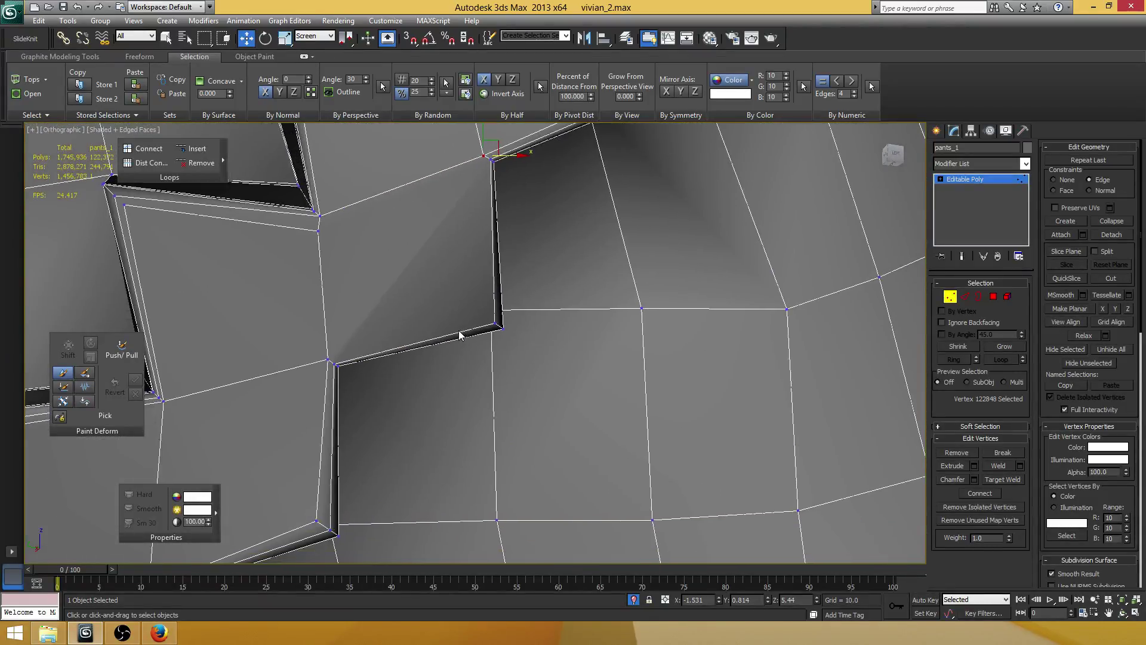
pyautogui.click(1112, 278)
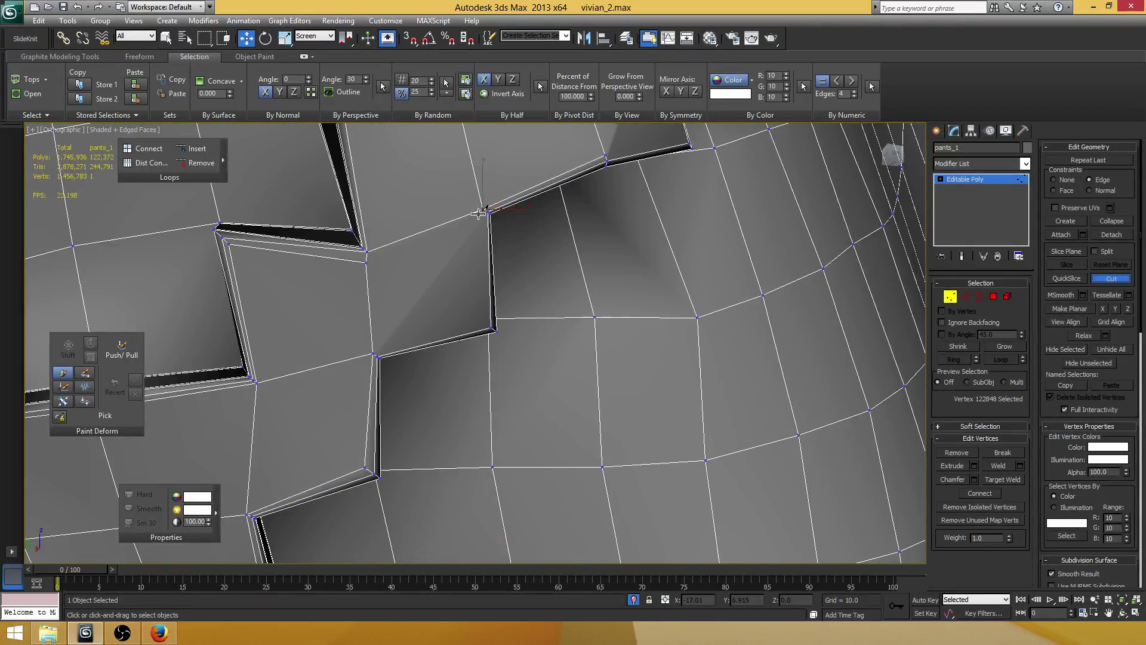
pyautogui.click(483, 209)
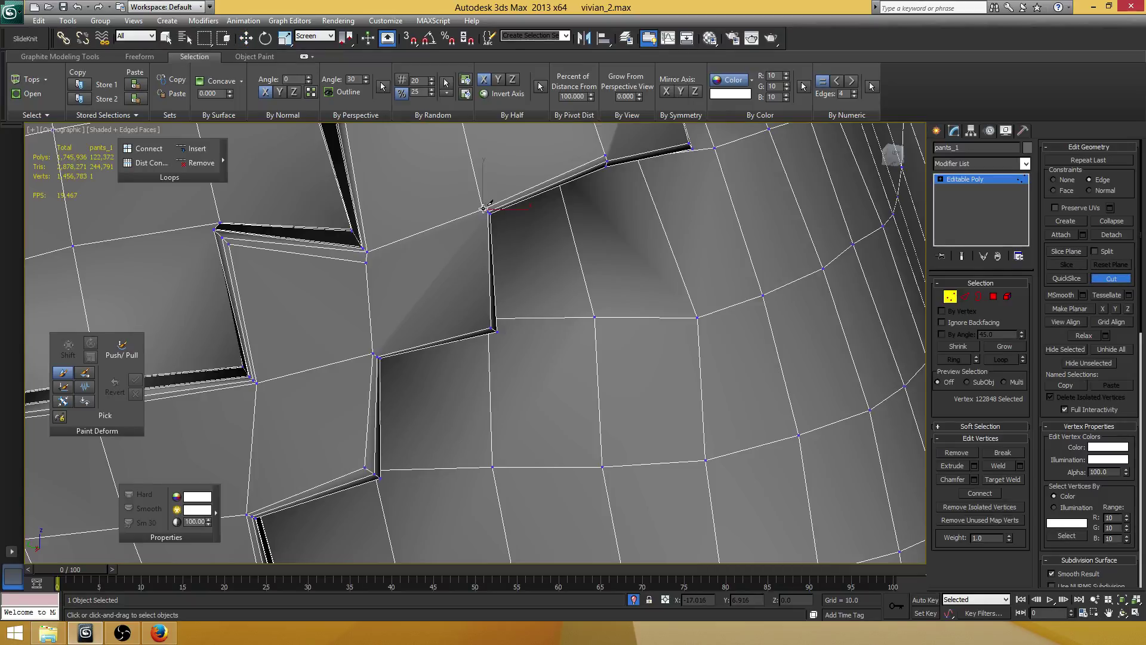
pyautogui.click(481, 318)
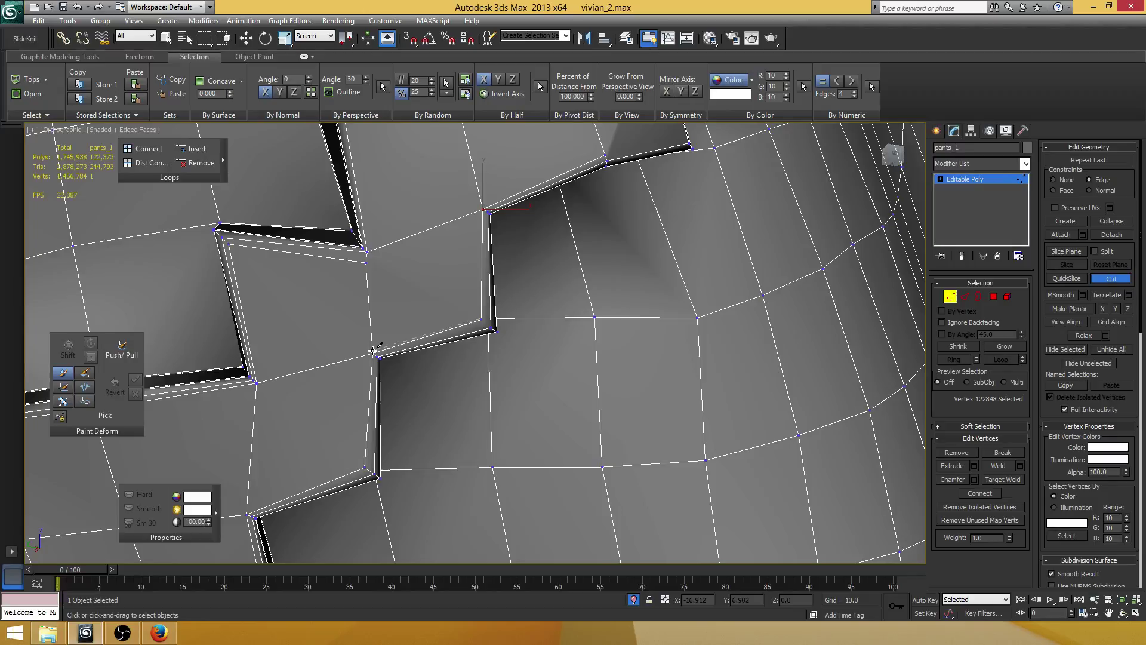
pyautogui.press('w')
pyautogui.scroll(6, 428, 289)
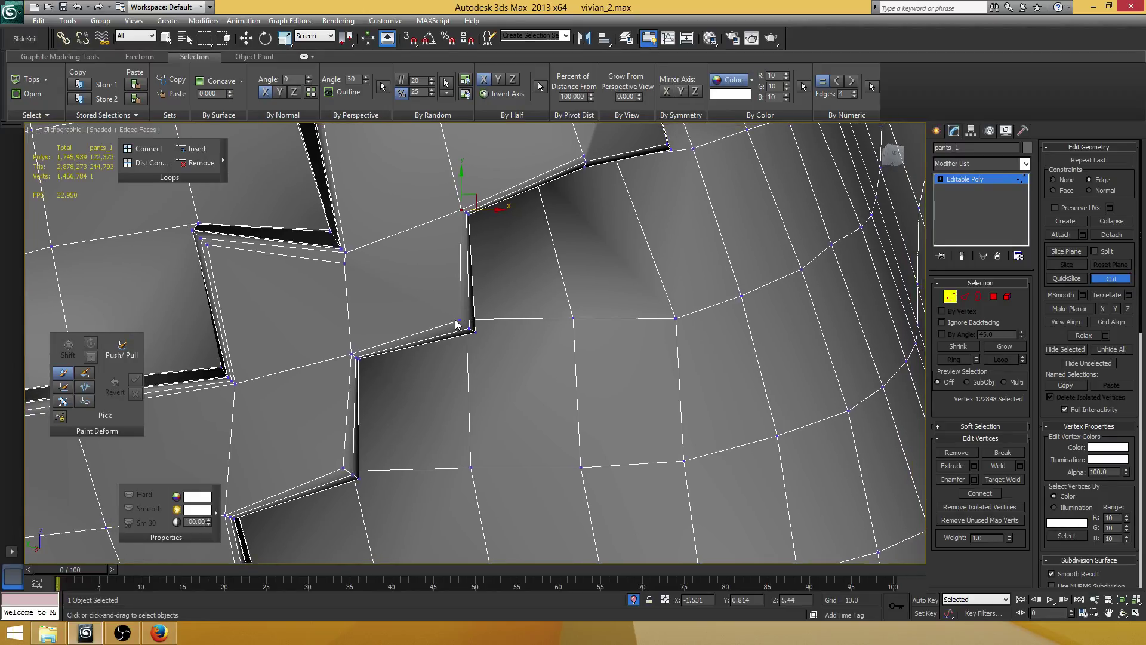
pyautogui.rightClick(445, 312)
pyautogui.click(323, 291)
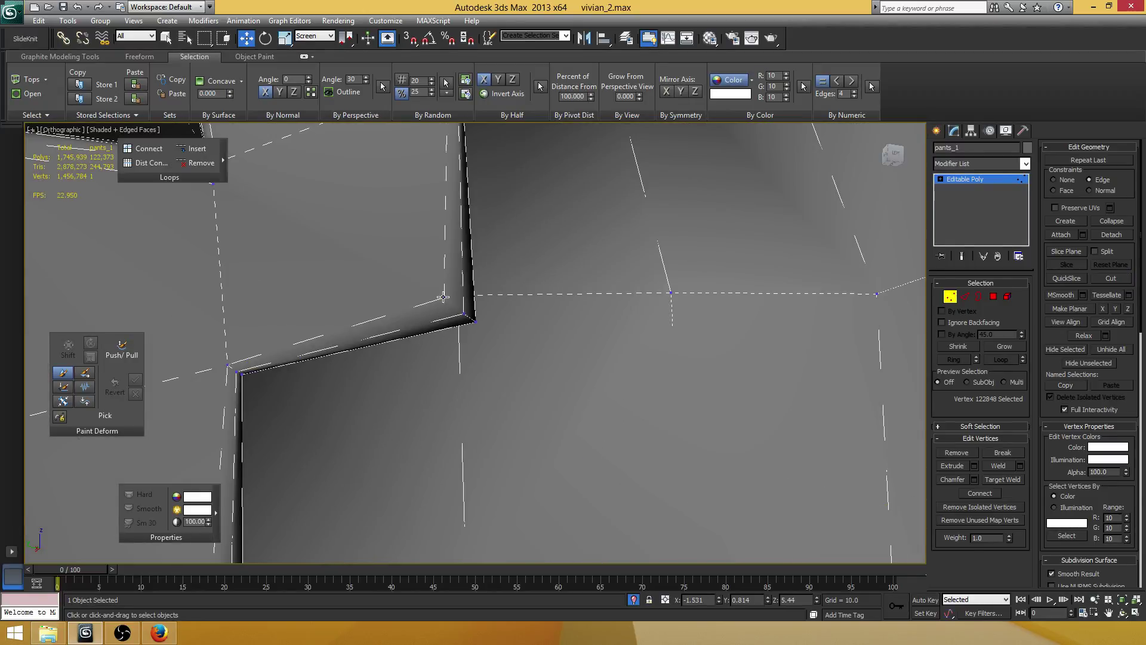
# - Connect the newly cut corner vertex to the adjacent vertex on the seam's outer corner
pyautogui.click(444, 297)
pyautogui.keyDown('ctrl'); pyautogui.click(464, 313); pyautogui.keyUp('ctrl')
pyautogui.keyDown('alt'); pyautogui.moveTo(526, 329); pyautogui.dragTo(526, 311, button='middle'); pyautogui.keyUp('alt')
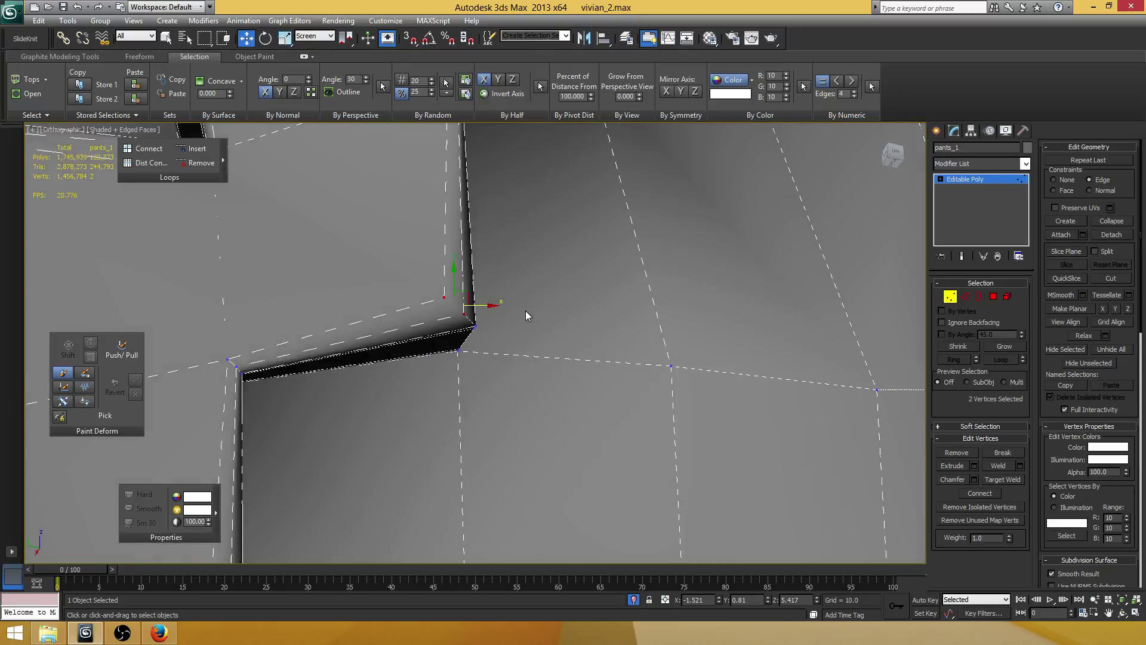
pyautogui.click(980, 492)
pyautogui.keyDown('alt'); pyautogui.moveTo(442, 388); pyautogui.dragTo(427, 377, button='middle'); pyautogui.keyUp('alt')
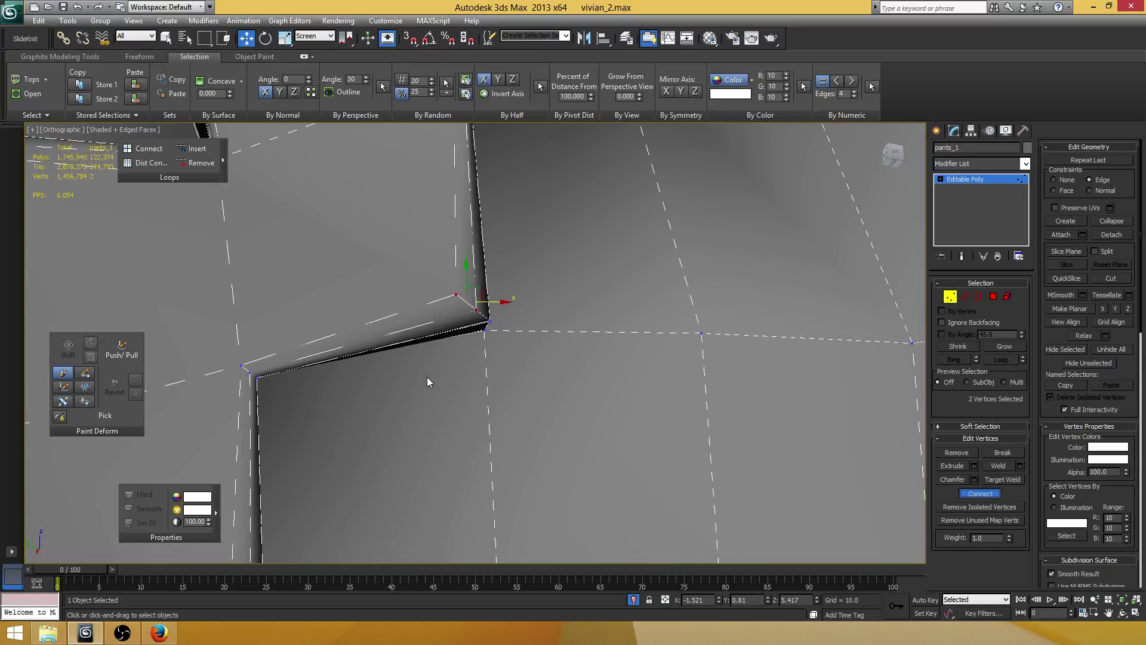
# - Collapse the two close vertices at the next seam corner farther up the pants into one
pyautogui.scroll(-4, 442, 361)
pyautogui.scroll(-3, 434, 362)
pyautogui.scroll(1, 472, 290)
pyautogui.moveTo(504, 311); pyautogui.dragTo(461, 366, button='middle')
pyautogui.moveTo(528, 288); pyautogui.dragTo(528, 291, button='middle')
pyautogui.scroll(-6, 527, 290)
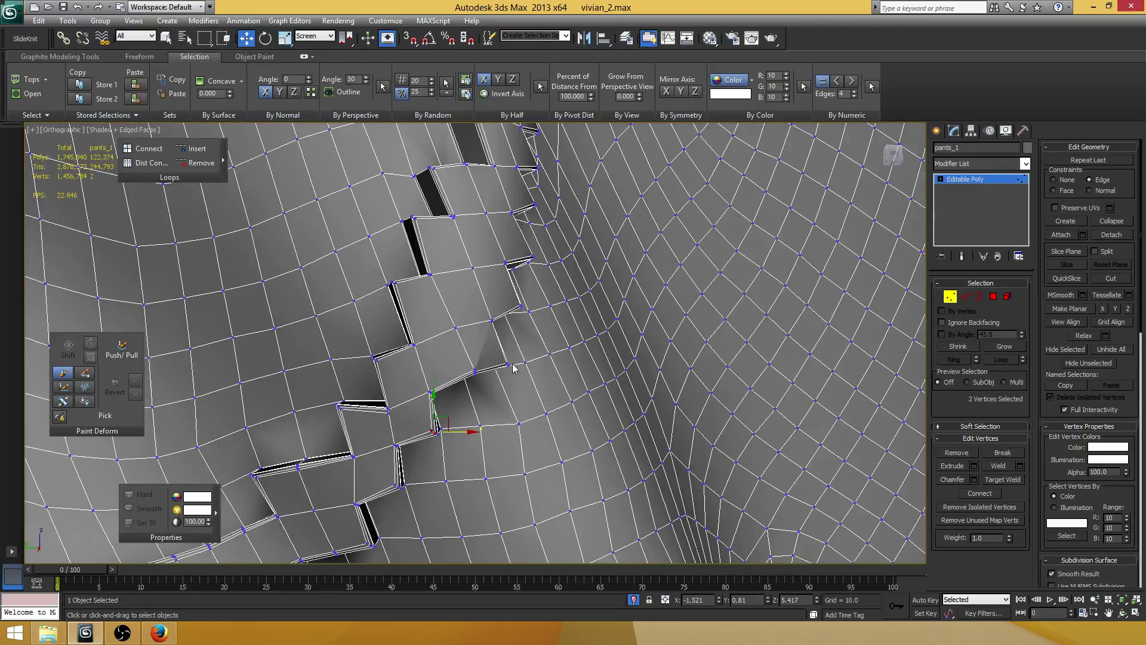
pyautogui.scroll(10, 456, 203)
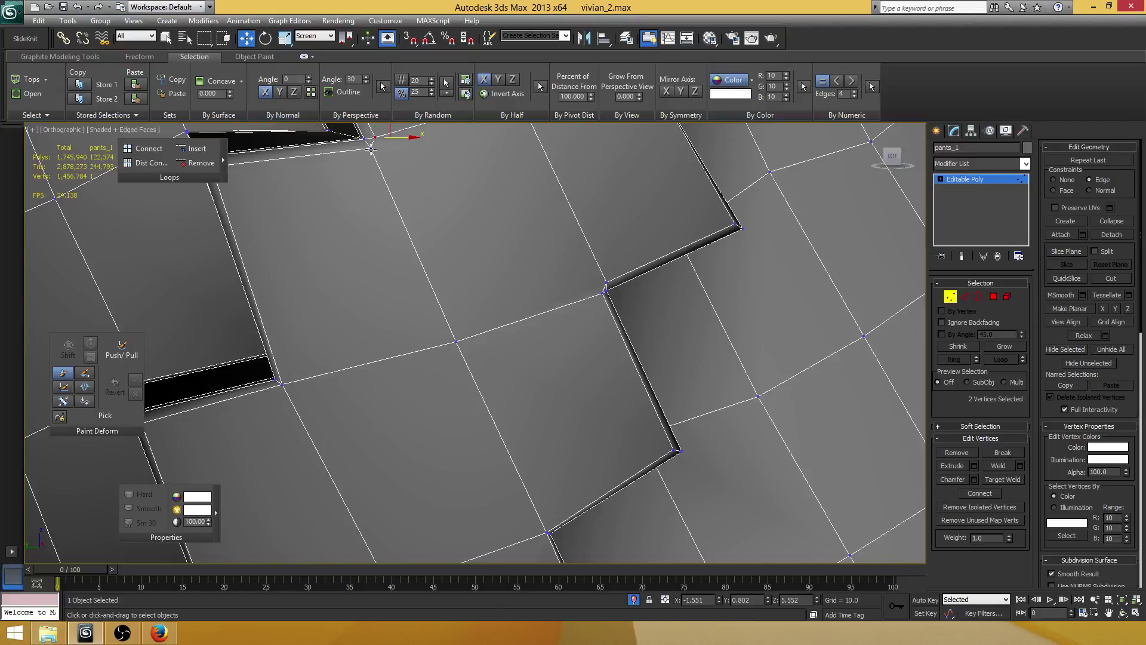
pyautogui.moveTo(429, 217); pyautogui.dragTo(465, 270, button='middle')
pyautogui.scroll(-2, 468, 272)
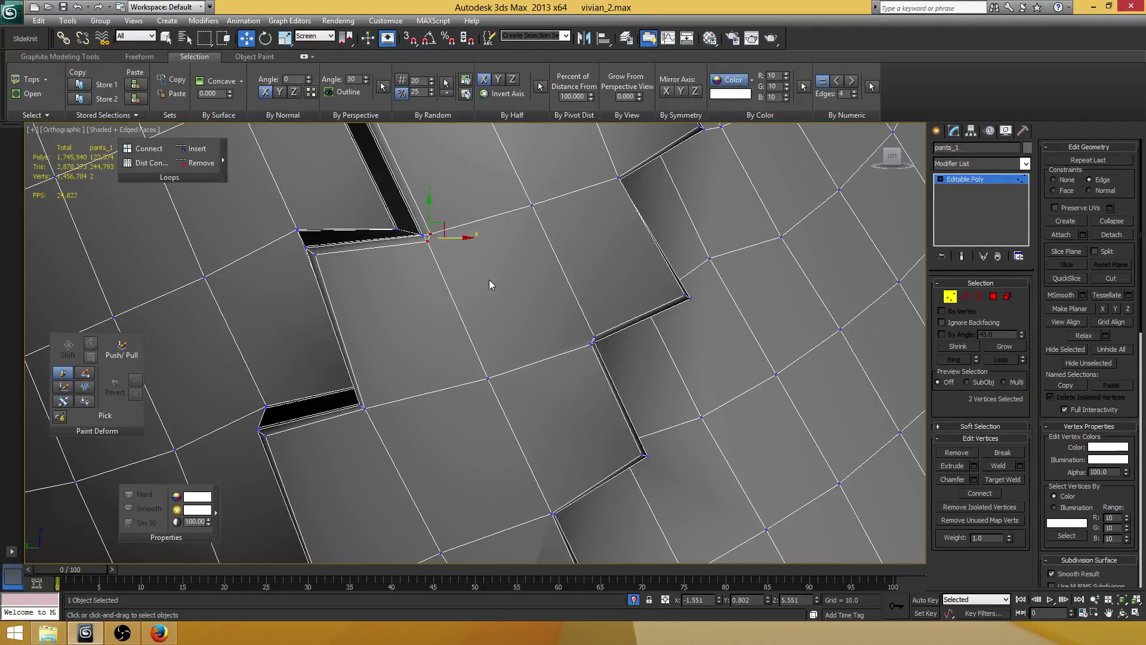
pyautogui.keyDown('alt'); pyautogui.moveTo(486, 278); pyautogui.dragTo(495, 267, button='middle'); pyautogui.keyUp('alt')
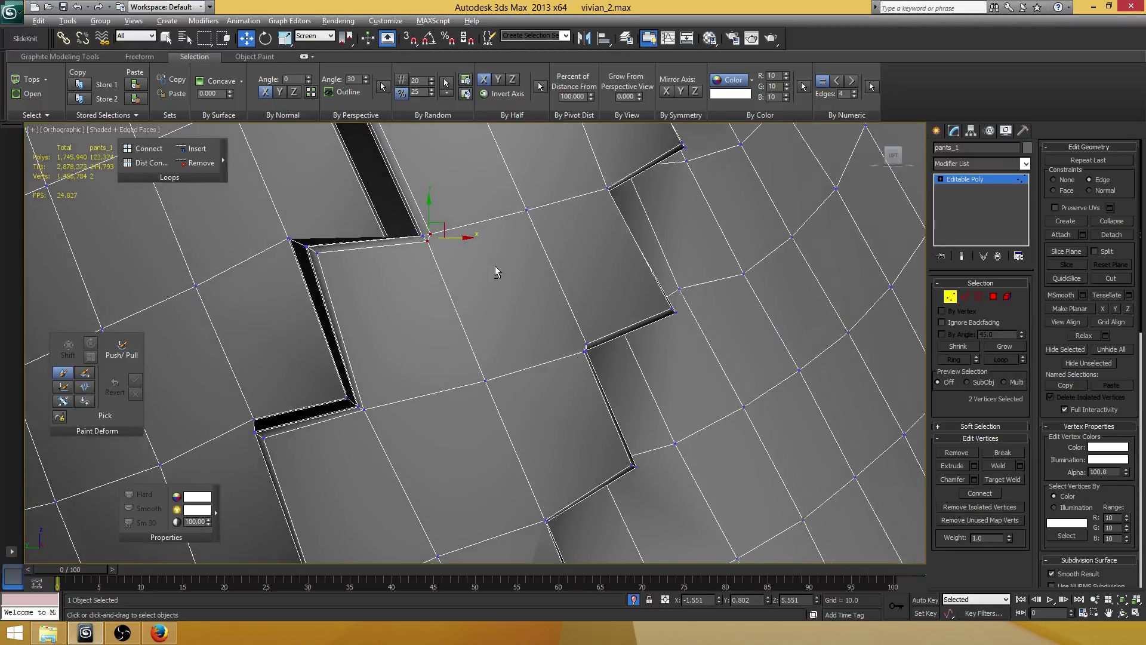
pyautogui.click(1098, 223)
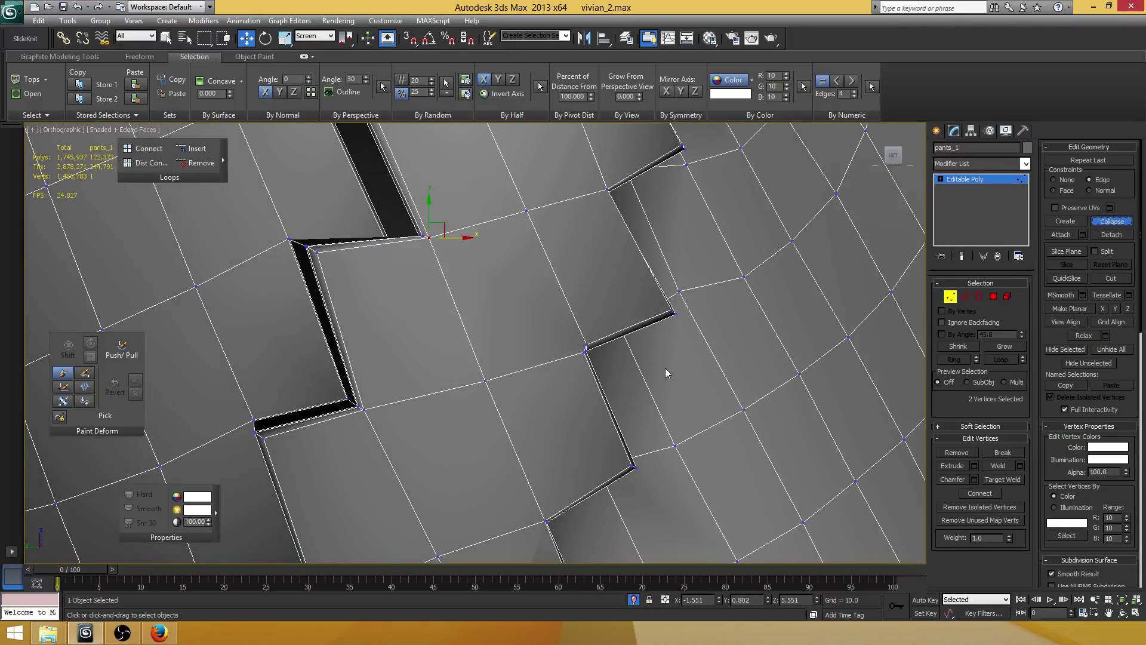
# - Select the whole ring of edges crossing the narrow seam strip above the zigzag steps
pyautogui.keyDown('alt'); pyautogui.moveTo(466, 245); pyautogui.dragTo(466, 399, button='middle'); pyautogui.keyUp('alt')
pyautogui.scroll(-4, 479, 349)
pyautogui.keyDown('alt'); pyautogui.moveTo(482, 343); pyautogui.dragTo(501, 478, button='middle'); pyautogui.keyUp('alt')
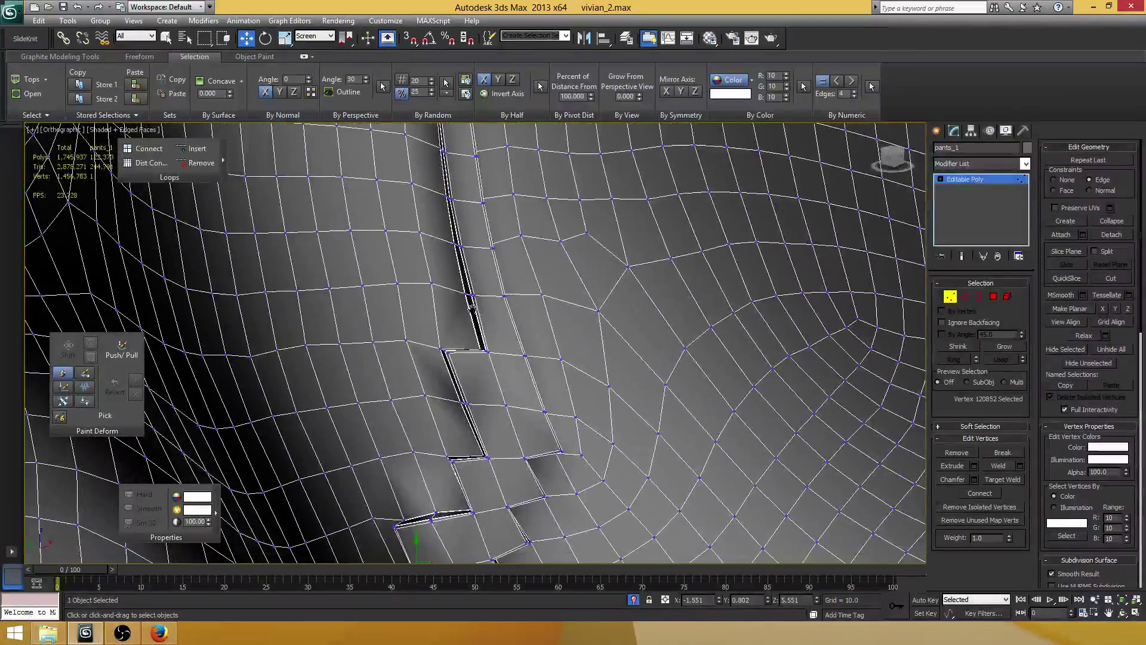
pyautogui.moveTo(476, 232); pyautogui.dragTo(449, 307, button='middle')
pyautogui.scroll(5, 448, 307)
pyautogui.press('2')
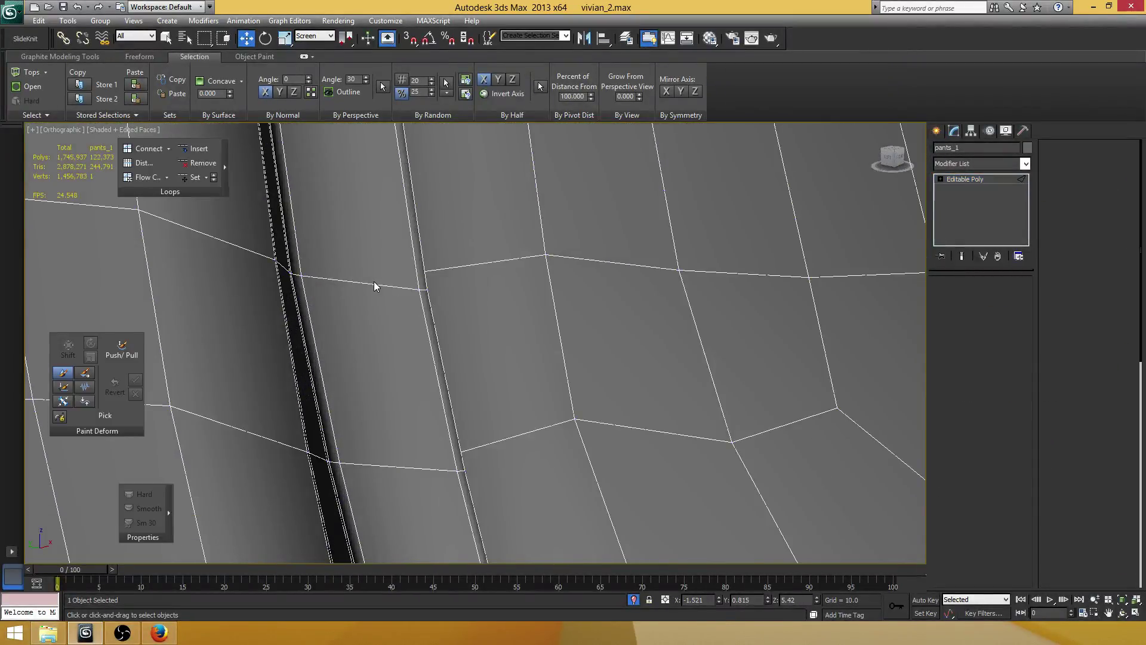
pyautogui.keyDown('alt'); pyautogui.moveTo(373, 281); pyautogui.dragTo(450, 264, button='middle'); pyautogui.keyUp('alt')
pyautogui.click(406, 309)
pyautogui.scroll(-5, 450, 264)
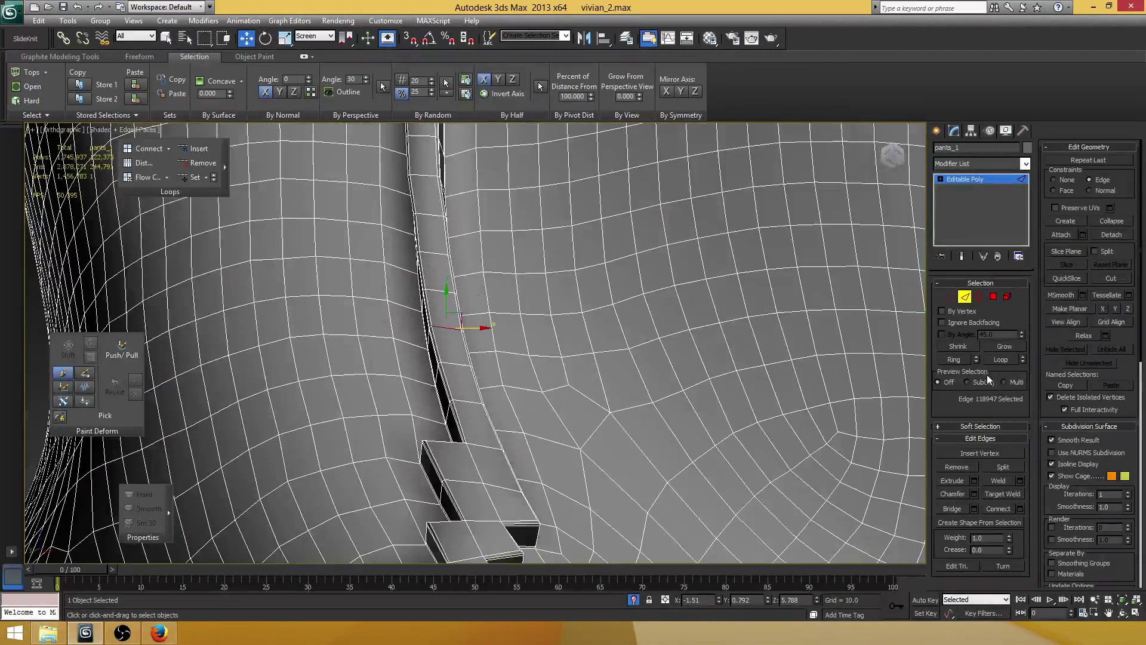
pyautogui.click(953, 358)
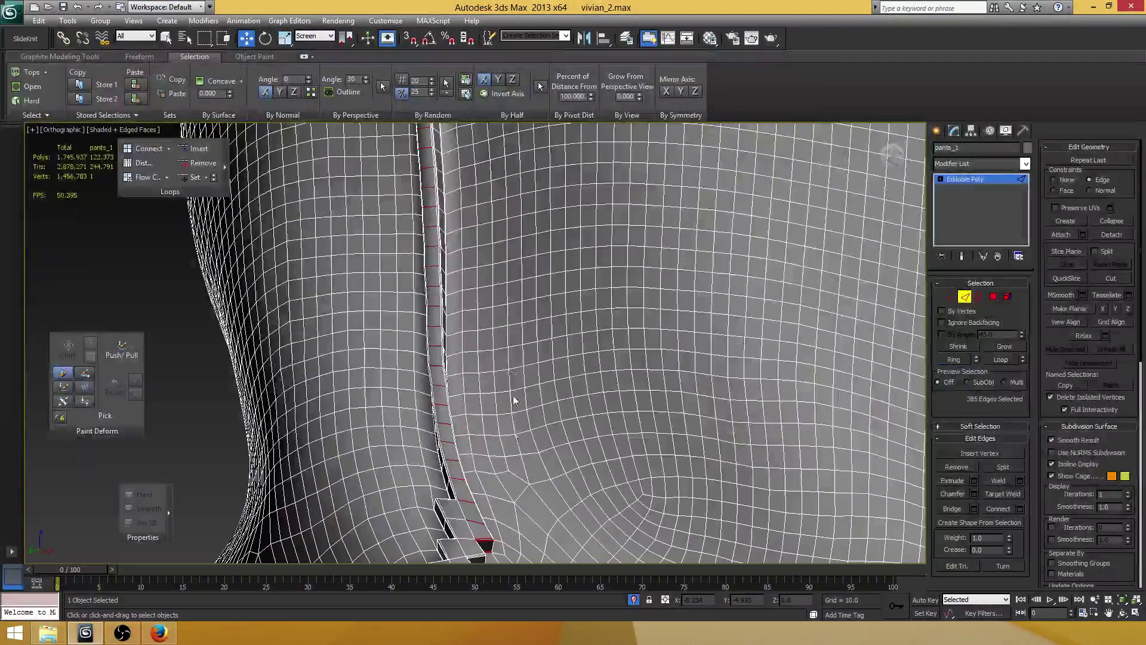
# - Examine how far the selected edge ring runs along the seam from the thigh past the knee
pyautogui.keyDown('alt'); pyautogui.moveTo(512, 396); pyautogui.dragTo(539, 320, button='middle'); pyautogui.keyUp('alt')
pyautogui.scroll(-6, 504, 406)
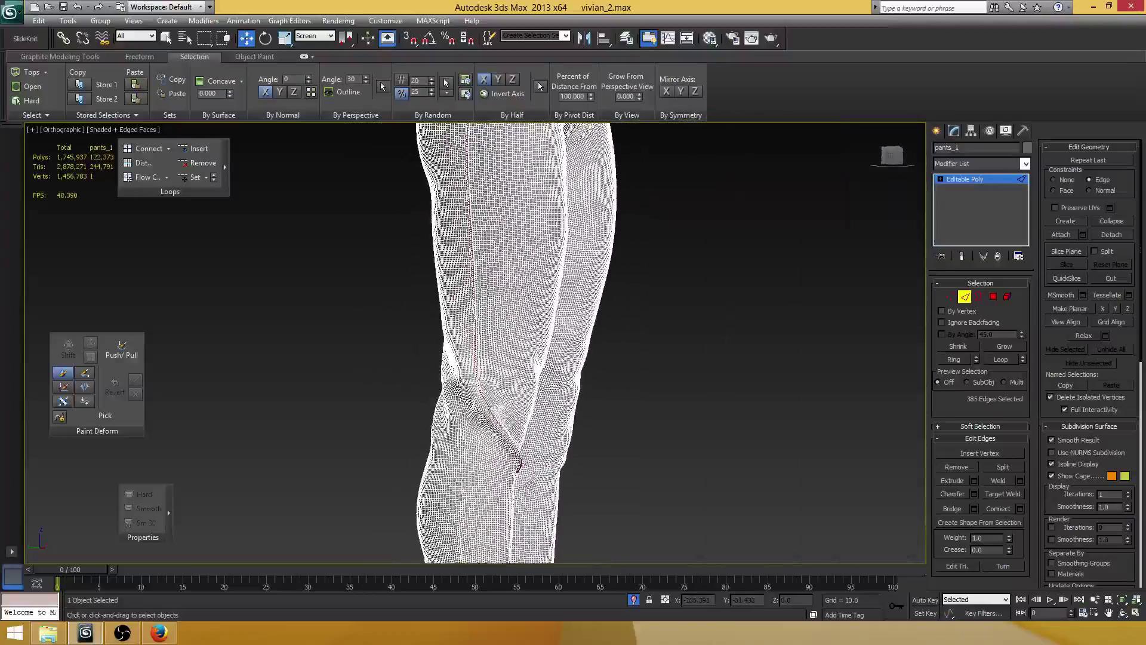
pyautogui.moveTo(506, 278); pyautogui.dragTo(487, 473, button='middle')
pyautogui.scroll(4, 484, 273)
pyautogui.scroll(2, 483, 272)
pyautogui.scroll(-5, 483, 272)
pyautogui.moveTo(485, 352); pyautogui.dragTo(462, 233, button='middle')
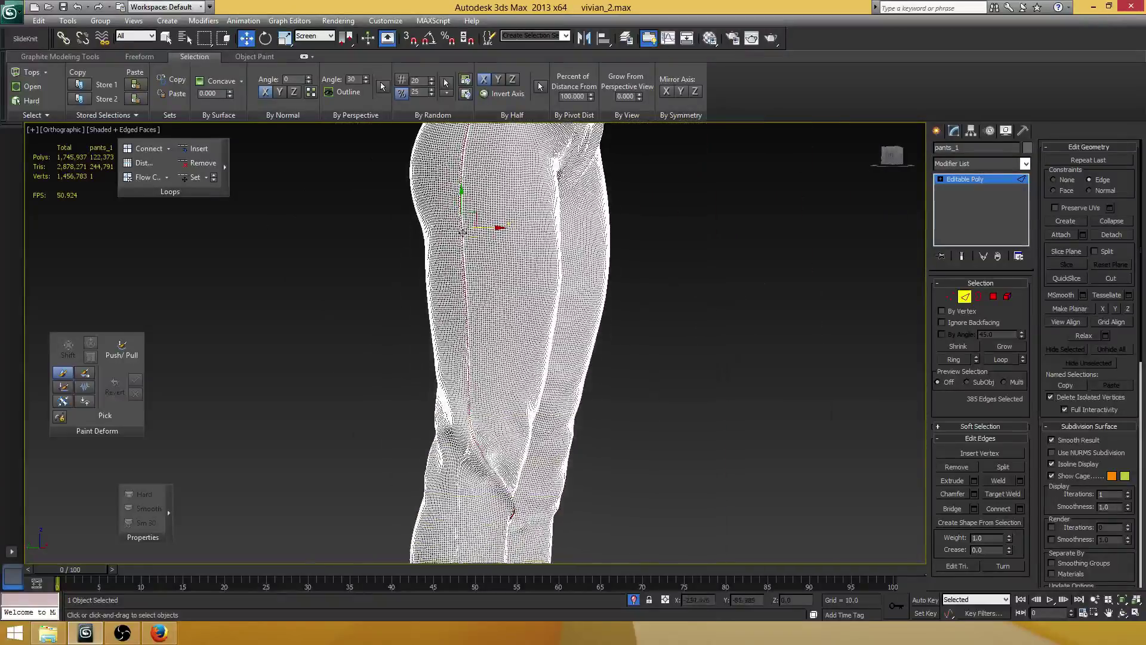
pyautogui.scroll(4, 479, 348)
pyautogui.moveTo(480, 391); pyautogui.dragTo(494, 215, button='middle')
pyautogui.scroll(8, 507, 289)
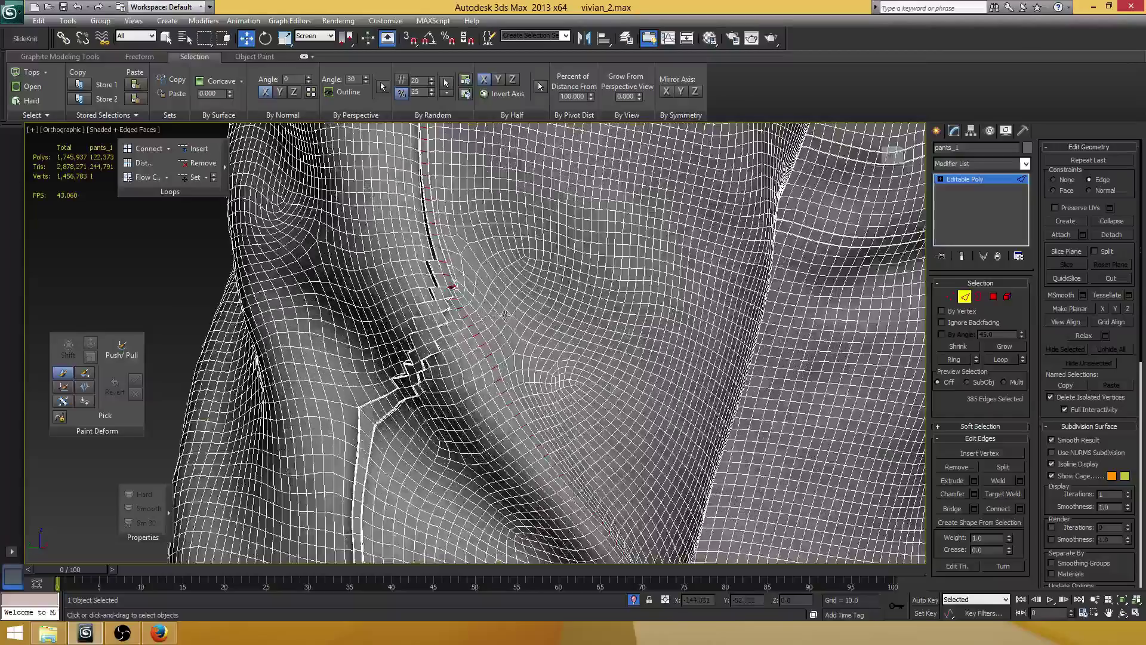
pyautogui.scroll(-8, 459, 398)
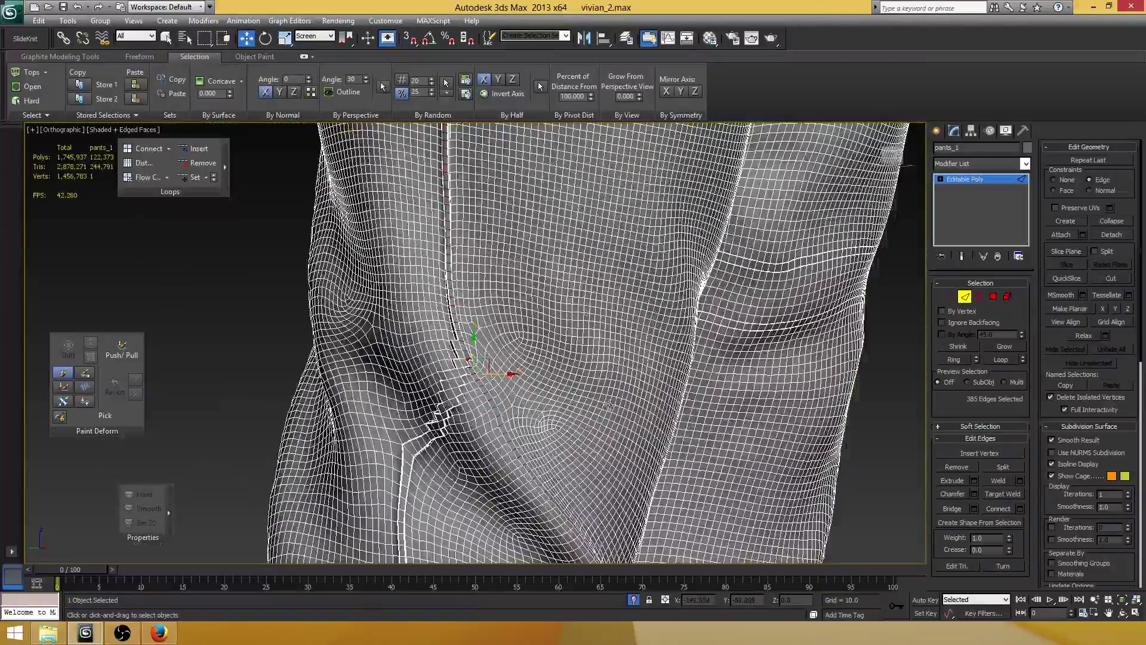
pyautogui.scroll(-5, 520, 358)
# - Switch to wireframe display and deselect the ring edges around and below the knee
pyautogui.press('F3')
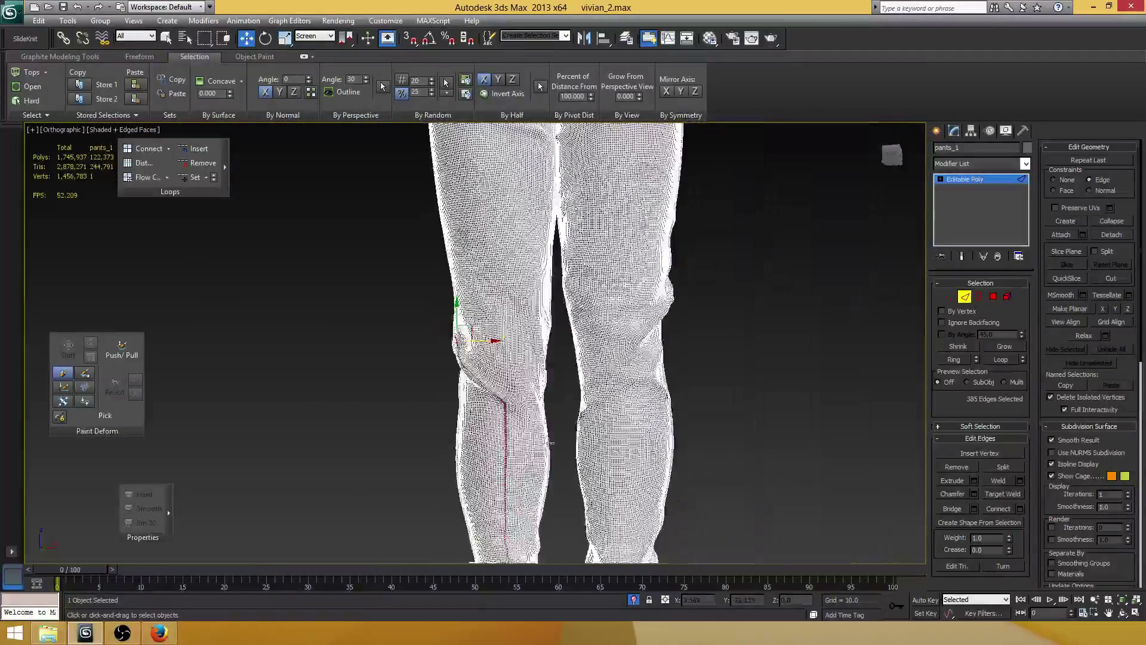
pyautogui.moveTo(530, 363); pyautogui.dragTo(531, 313, button='middle')
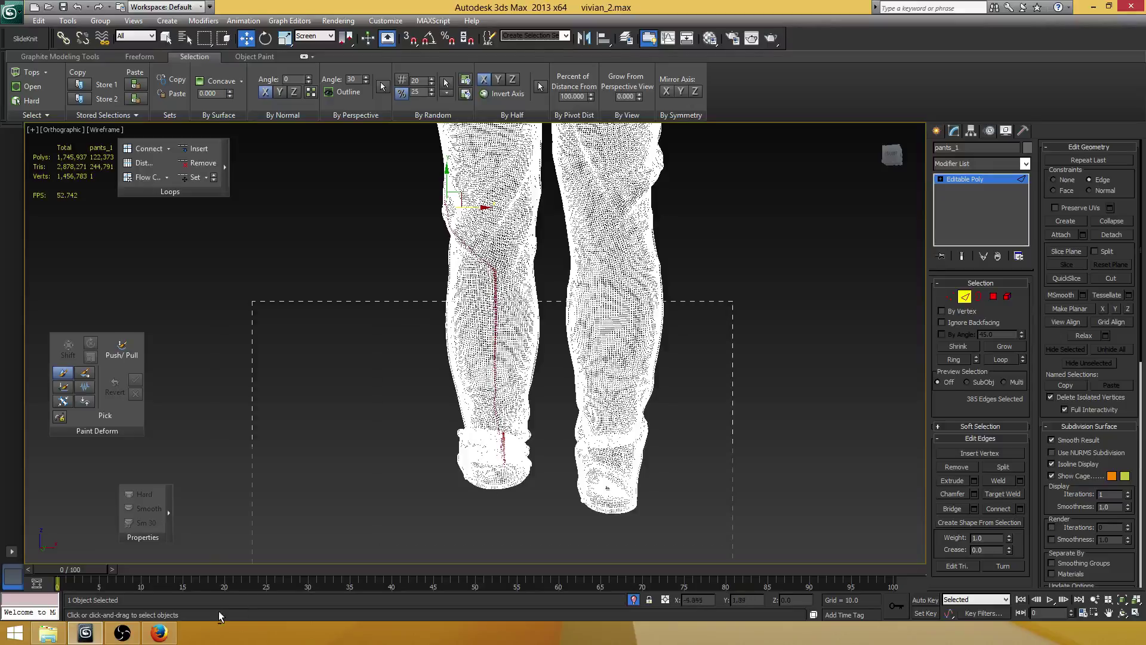
pyautogui.keyDown('alt'); pyautogui.moveTo(218, 611); pyautogui.dragTo(218, 611); pyautogui.keyUp('alt')
pyautogui.moveTo(474, 336); pyautogui.dragTo(480, 423, button='middle')
pyautogui.scroll(3, 479, 424)
pyautogui.keyDown('alt'); pyautogui.moveTo(402, 370); pyautogui.dragTo(432, 398, button='middle'); pyautogui.keyUp('alt')
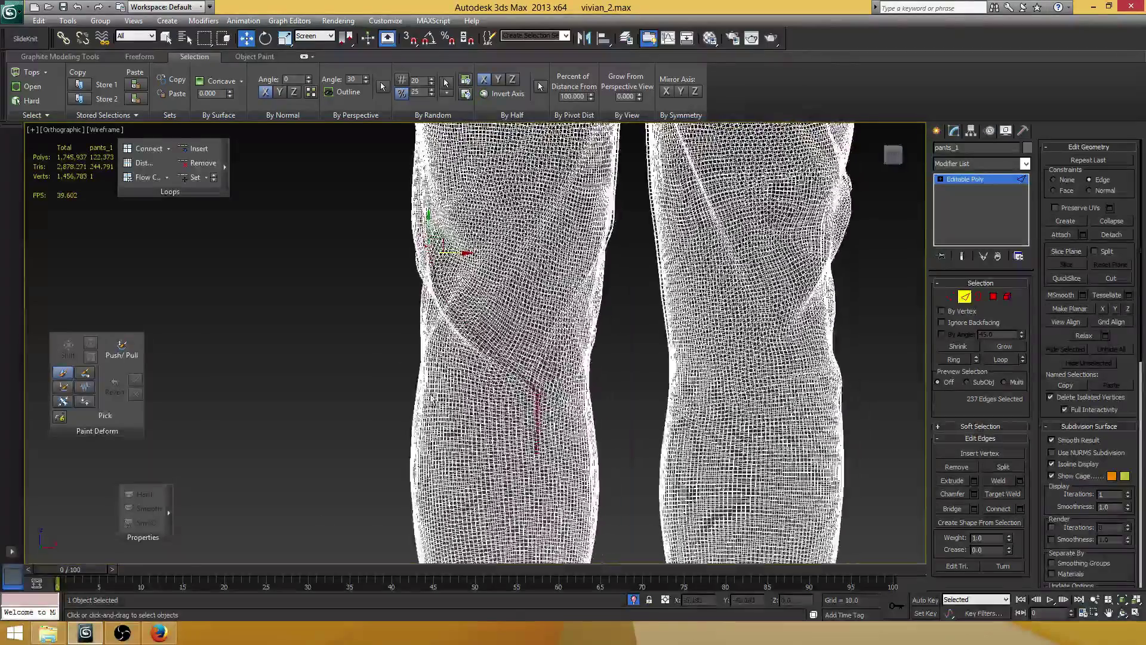
pyautogui.keyDown('alt'); pyautogui.moveTo(302, 470); pyautogui.dragTo(641, 249); pyautogui.keyUp('alt')
# - Return to shaded display and deselect the ring edge just below the seam's first zigzag step
pyautogui.scroll(4, 501, 368)
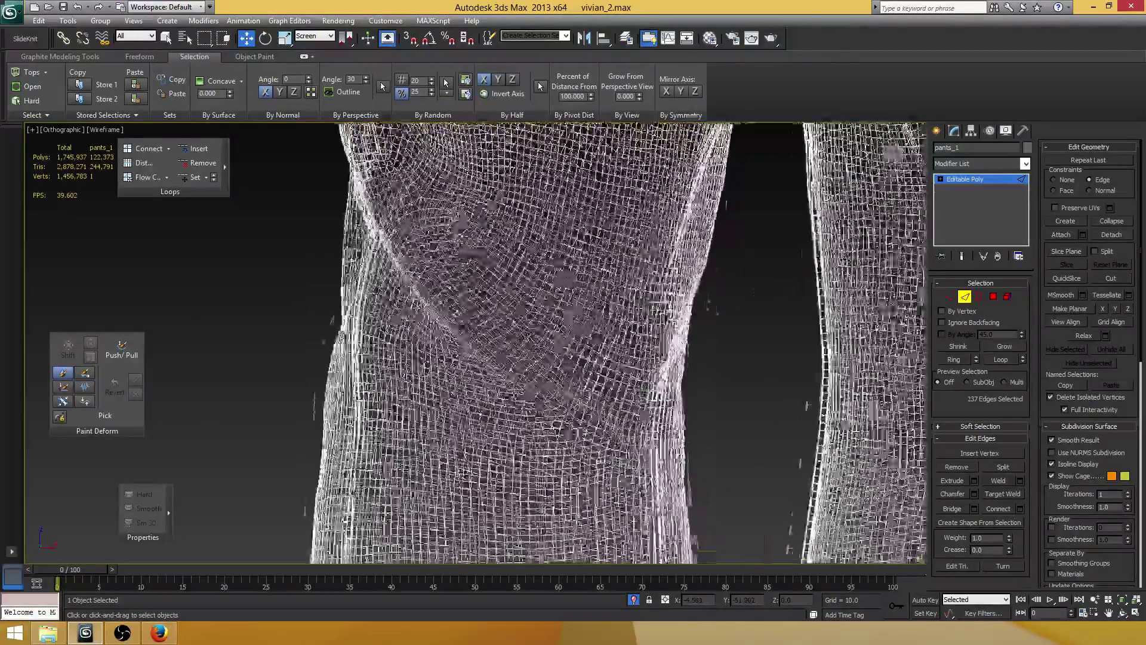
pyautogui.keyDown('alt'); pyautogui.moveTo(501, 368); pyautogui.dragTo(468, 352, button='middle'); pyautogui.keyUp('alt')
pyautogui.moveTo(412, 257); pyautogui.dragTo(500, 342, button='middle')
pyautogui.scroll(3, 463, 298)
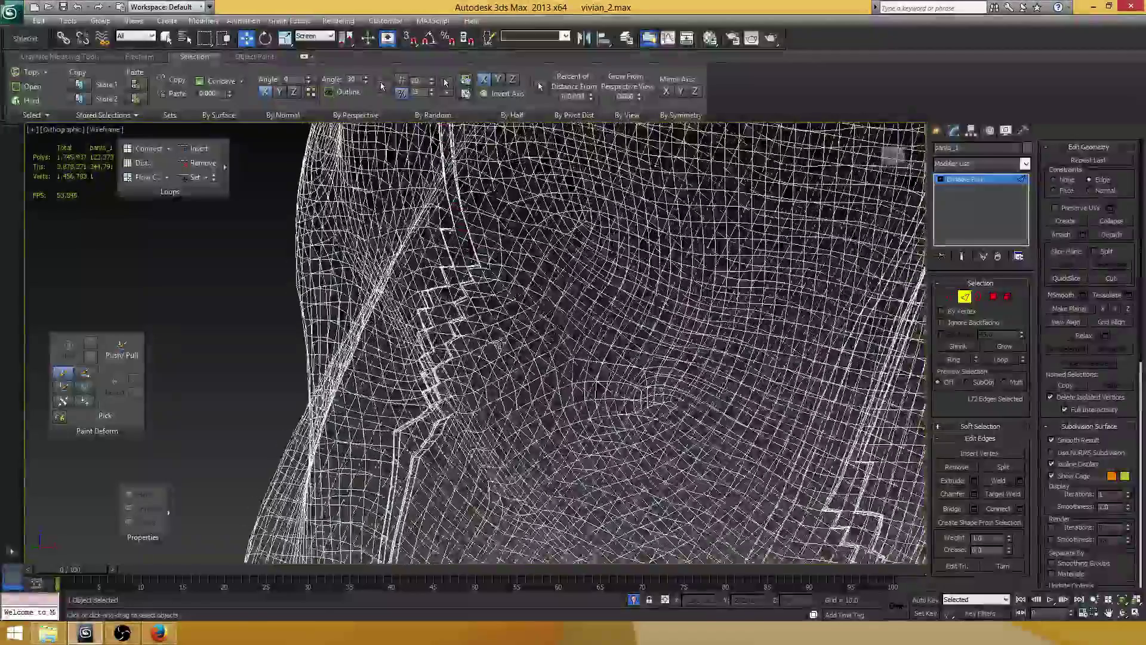
pyautogui.scroll(8, 499, 343)
pyautogui.press('F3')
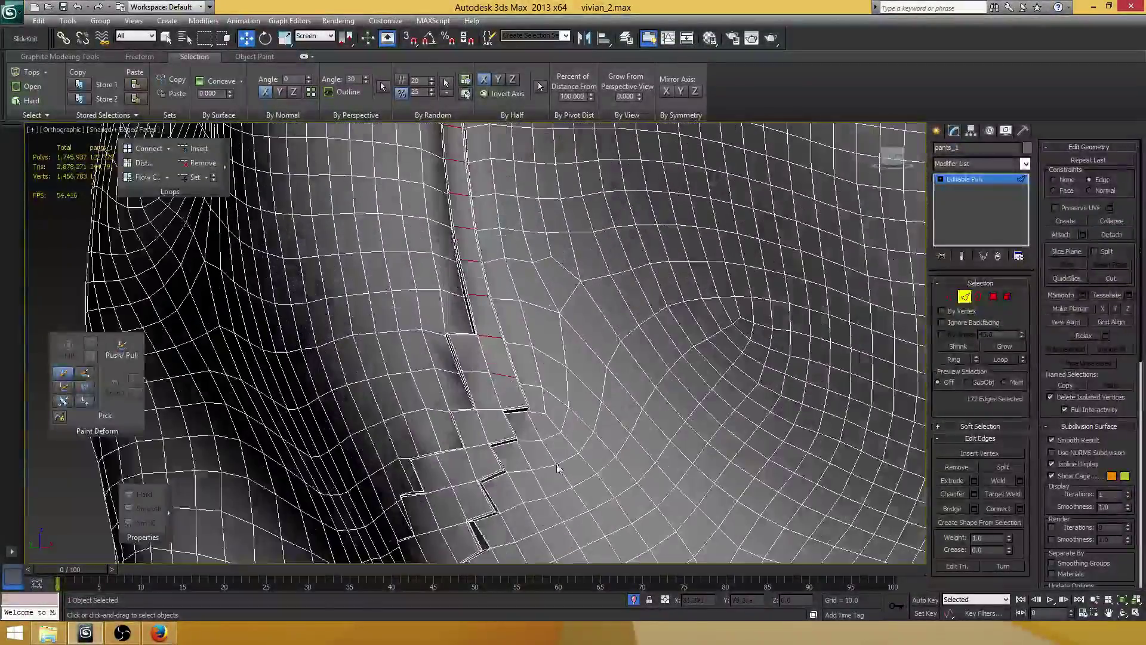
pyautogui.scroll(5, 506, 334)
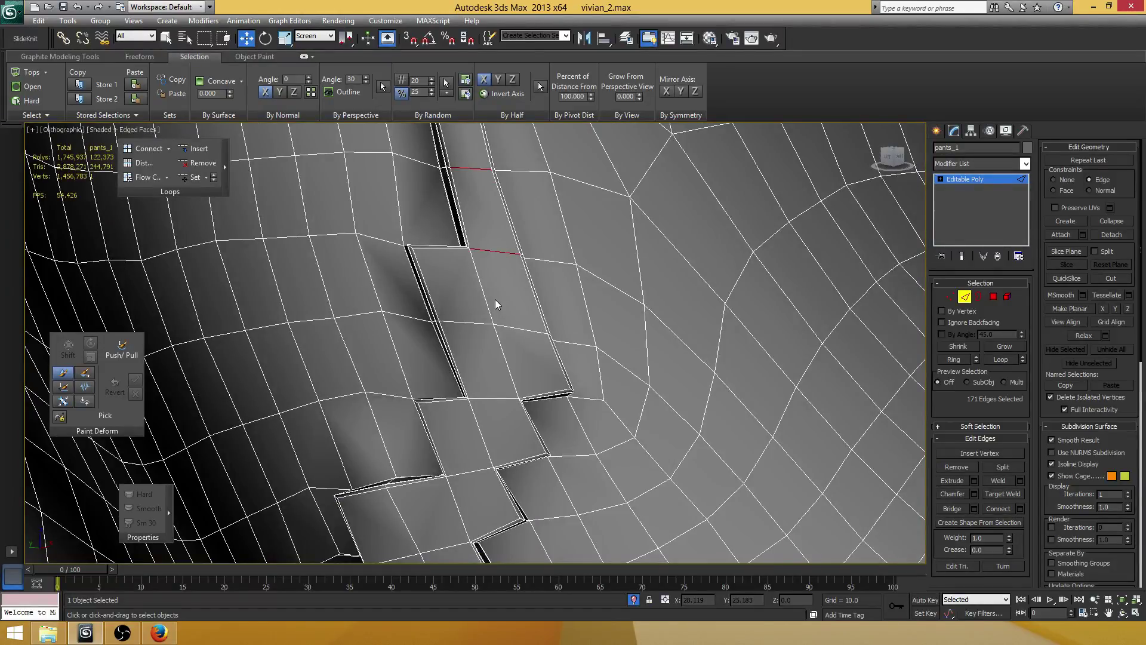
# - Connect the selected seam ring edges with 2 segments, pinched to about 83 so the new loops hug both sides of the strip
pyautogui.scroll(3, 525, 337)
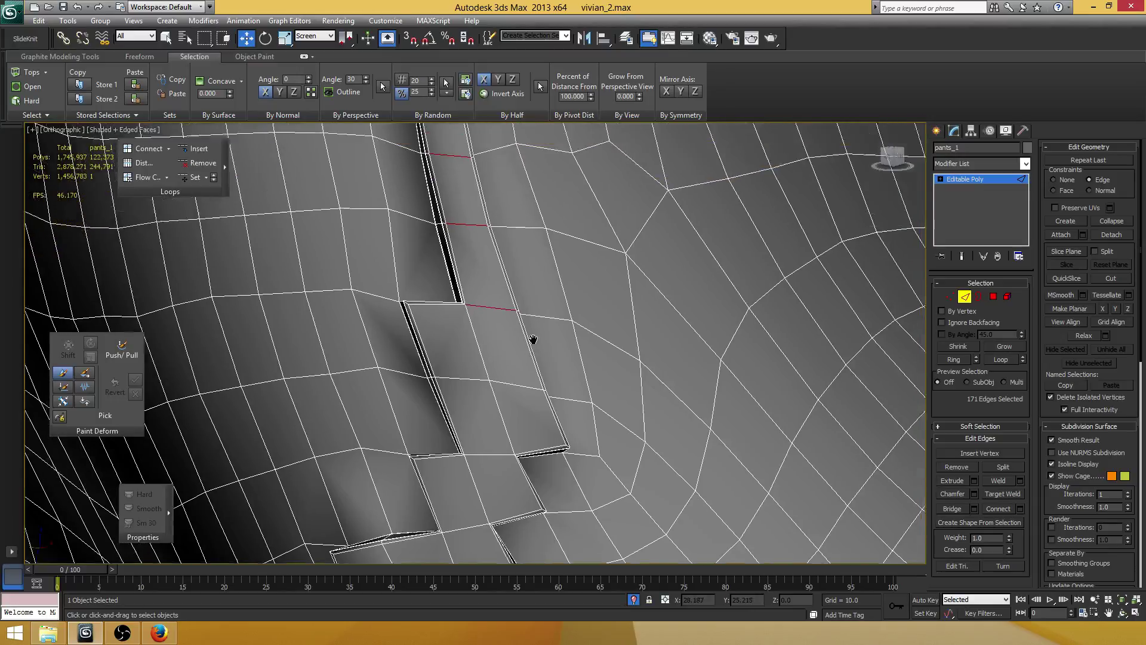
pyautogui.keyDown('alt'); pyautogui.moveTo(519, 326); pyautogui.dragTo(526, 327, button='middle'); pyautogui.keyUp('alt')
pyautogui.click(1020, 508)
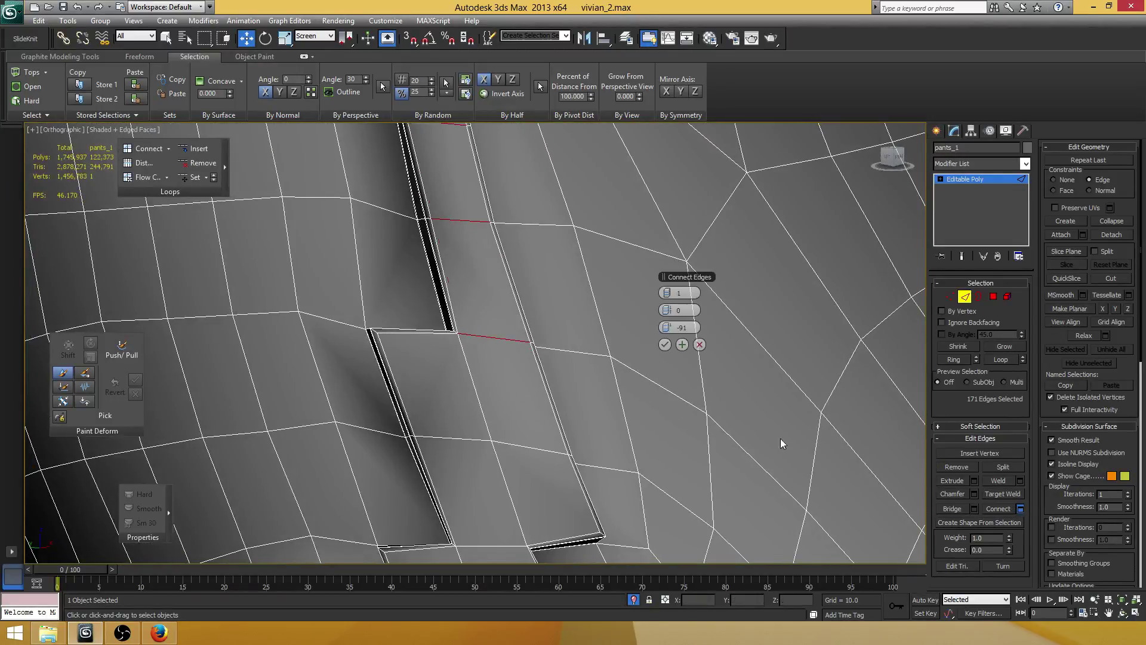
pyautogui.moveTo(669, 293); pyautogui.dragTo(854, 310)
pyautogui.rightClick(670, 327)
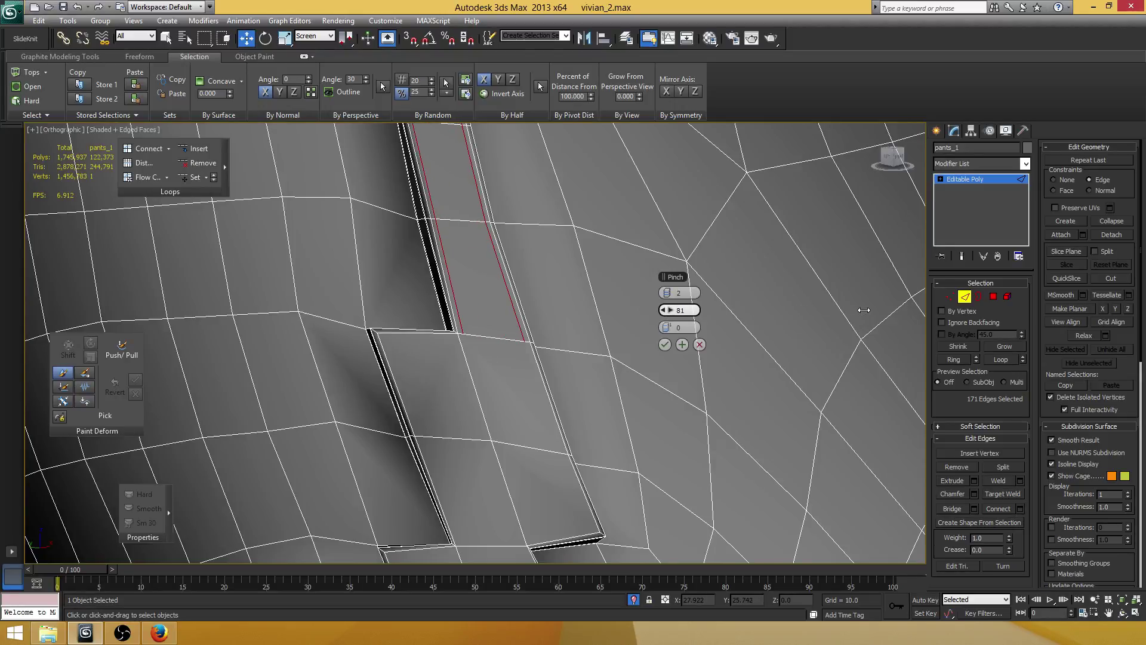
pyautogui.click(666, 345)
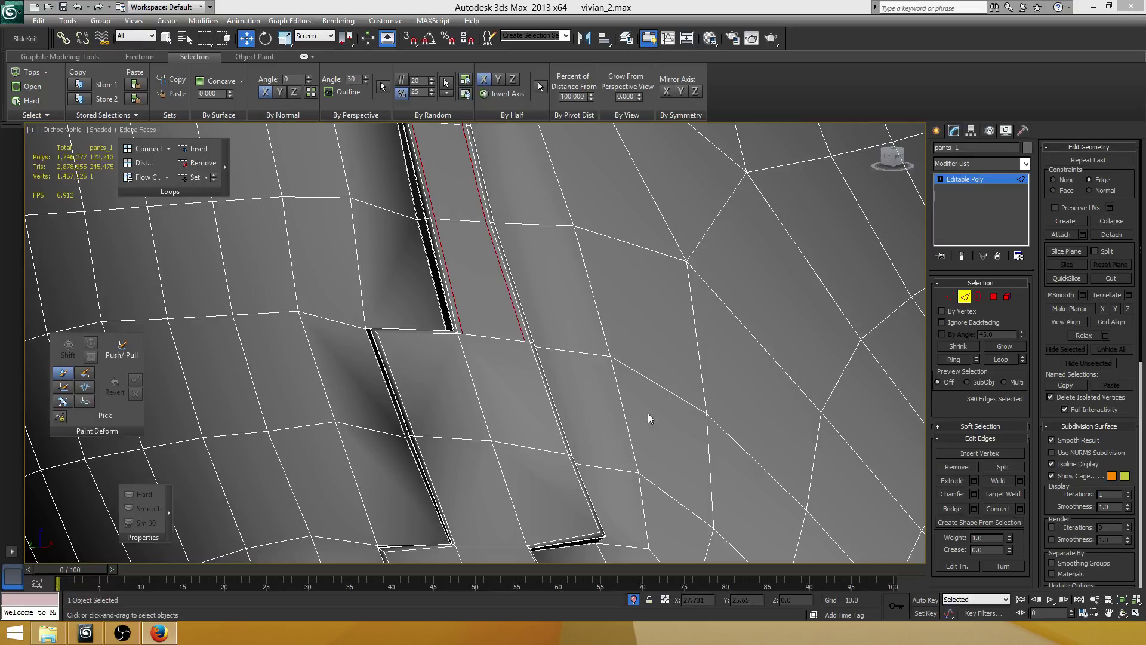
# - Select the two edges that meet at the inner corner of a zigzag step farther down the seam
pyautogui.moveTo(548, 389); pyautogui.dragTo(528, 261, button='middle')
pyautogui.scroll(-6, 443, 368)
pyautogui.moveTo(444, 368); pyautogui.dragTo(465, 252, button='middle')
pyautogui.scroll(4, 457, 306)
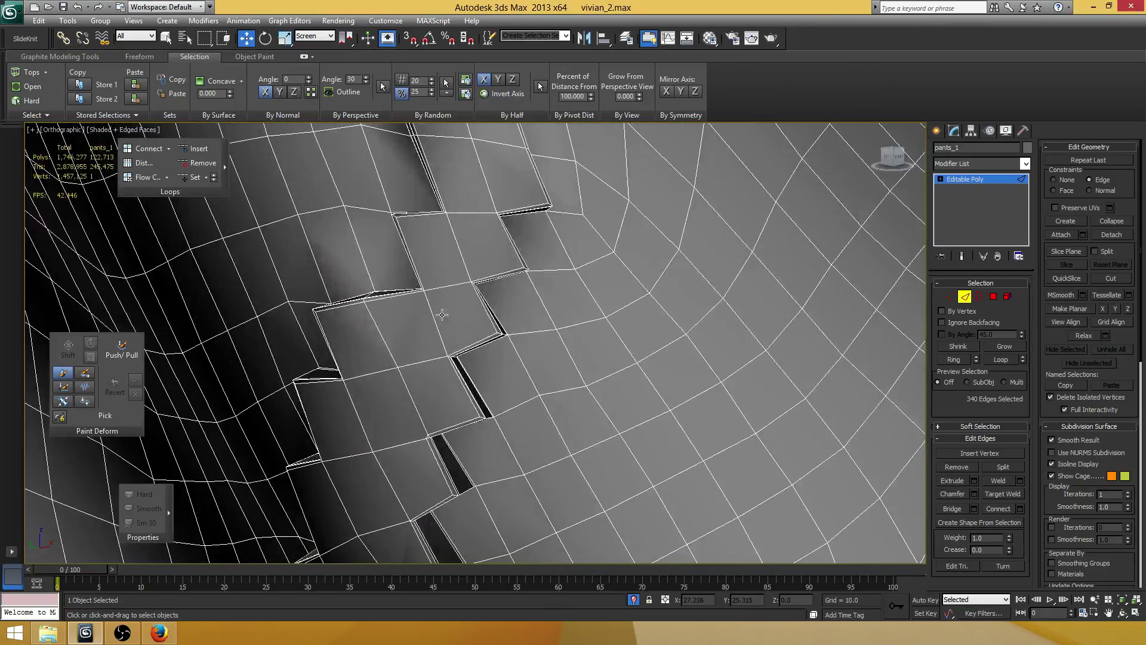
pyautogui.click(446, 319)
pyautogui.scroll(6, 448, 321)
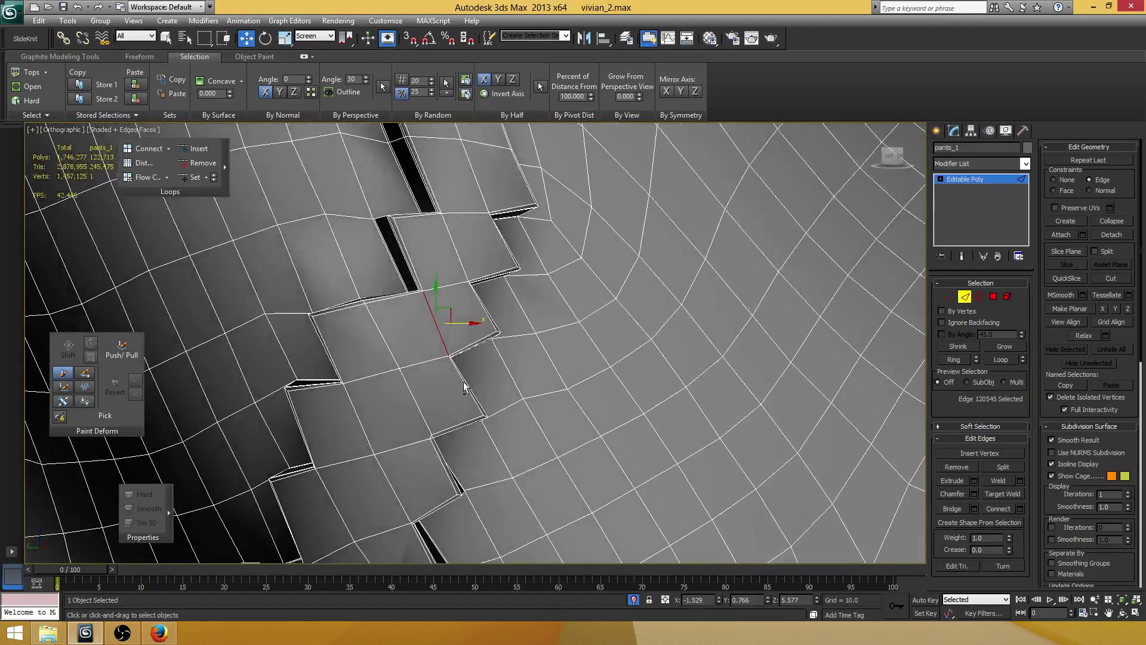
pyautogui.moveTo(424, 351)
pyautogui.keyDown('alt'); pyautogui.mouseDown(button='middle')
pyautogui.moveTo(399, 266)
pyautogui.moveTo(406, 275)
pyautogui.mouseUp(button='middle'); pyautogui.keyUp('alt')
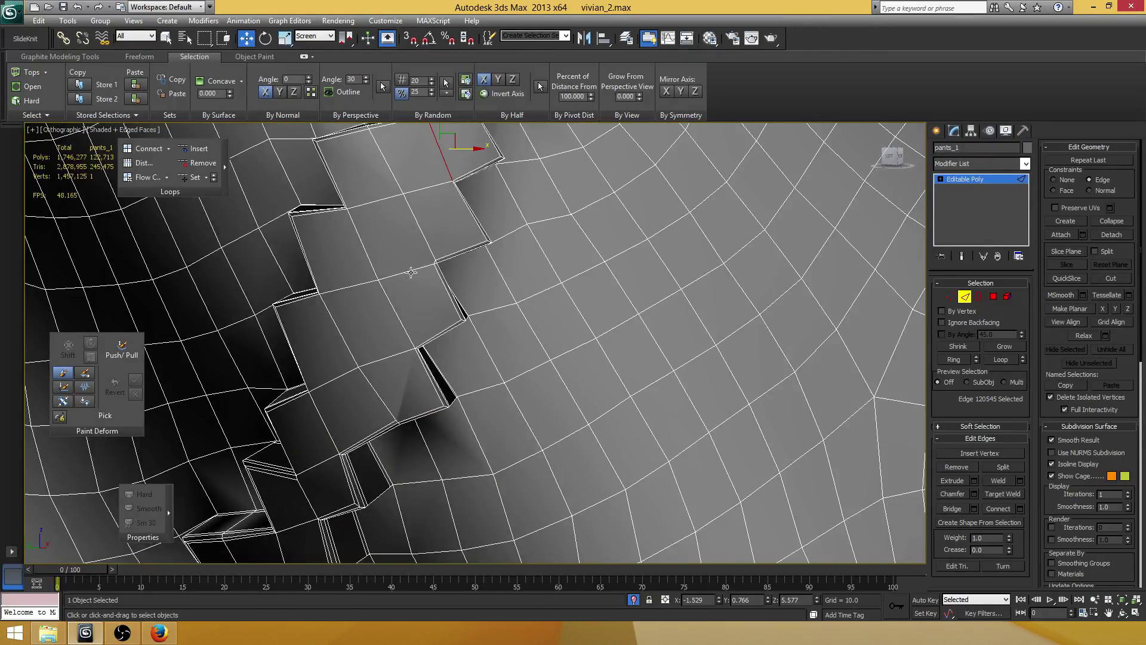
pyautogui.scroll(2, 374, 330)
pyautogui.click(382, 317)
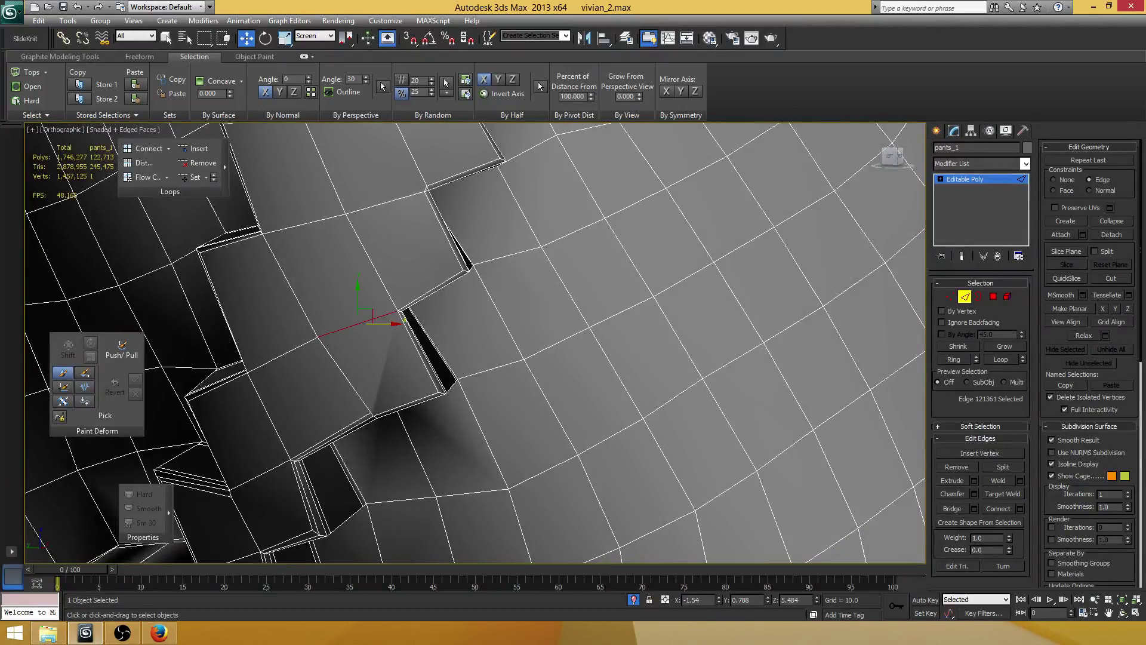
pyautogui.keyDown('ctrl'); pyautogui.click(385, 285); pyautogui.keyUp('ctrl')
pyautogui.keyDown('alt'); pyautogui.moveTo(428, 317); pyautogui.dragTo(459, 314, button='middle'); pyautogui.keyUp('alt')
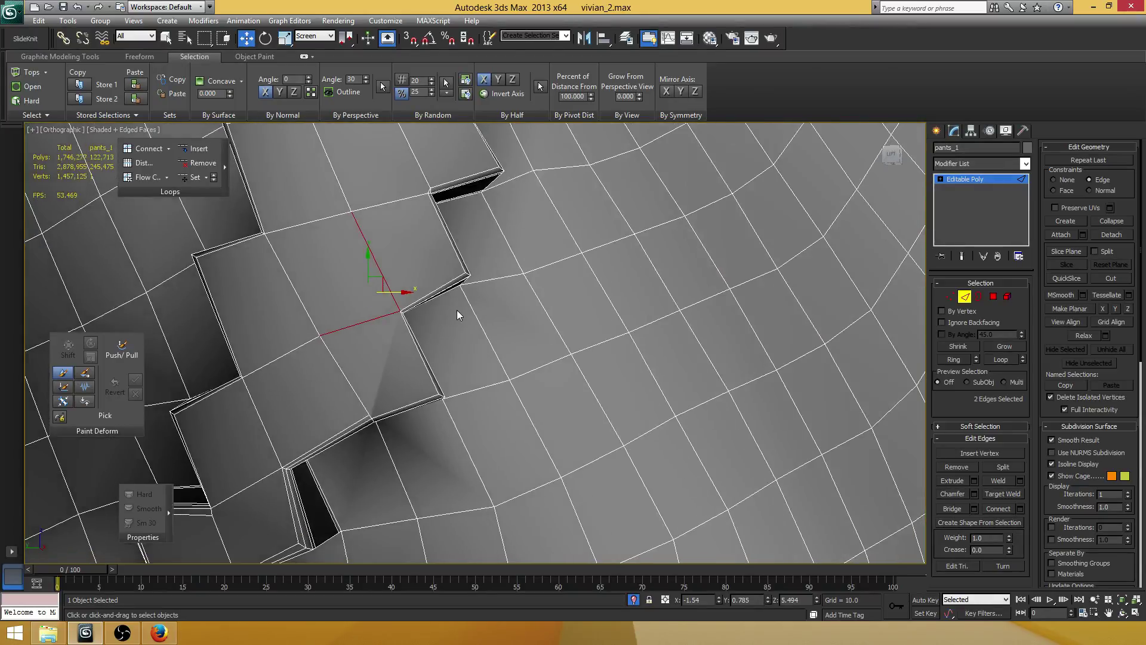
# - Connect the two selected edges with 1 segment, pinch 0 and slide -46
pyautogui.click(1020, 508)
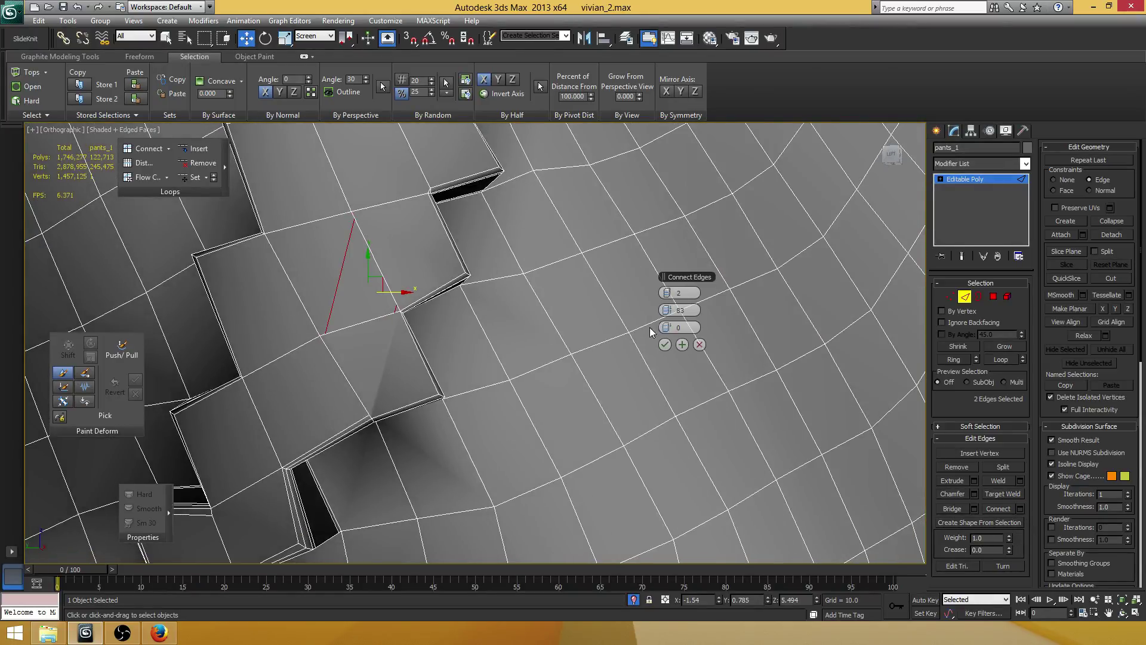
pyautogui.moveTo(666, 310); pyautogui.dragTo(555, 337)
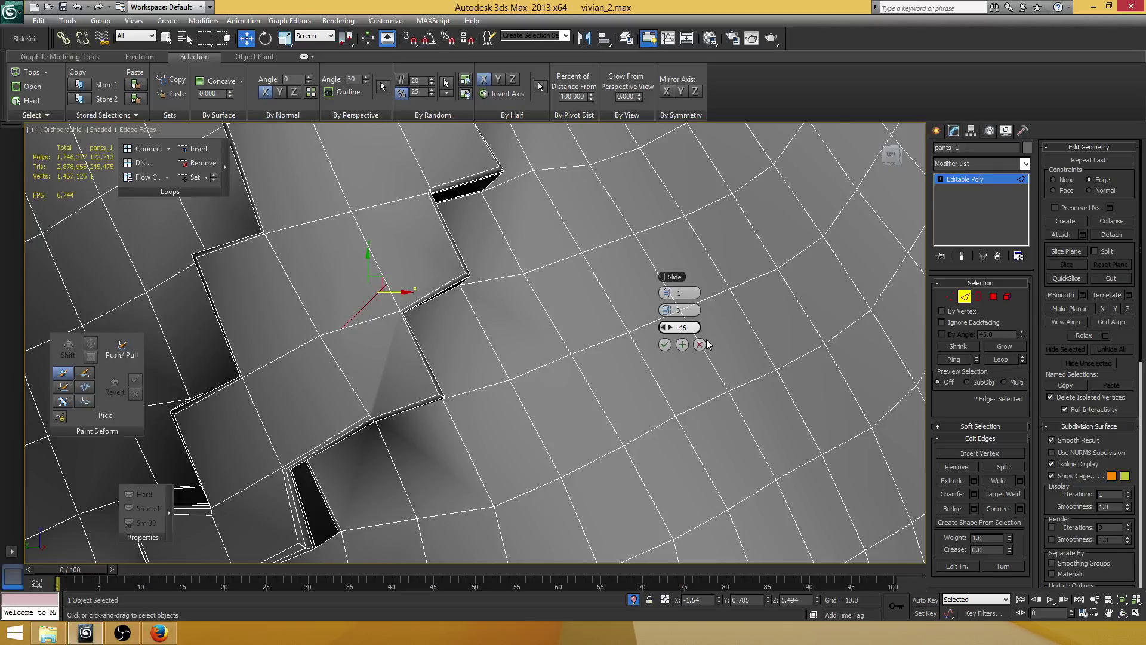
pyautogui.click(665, 344)
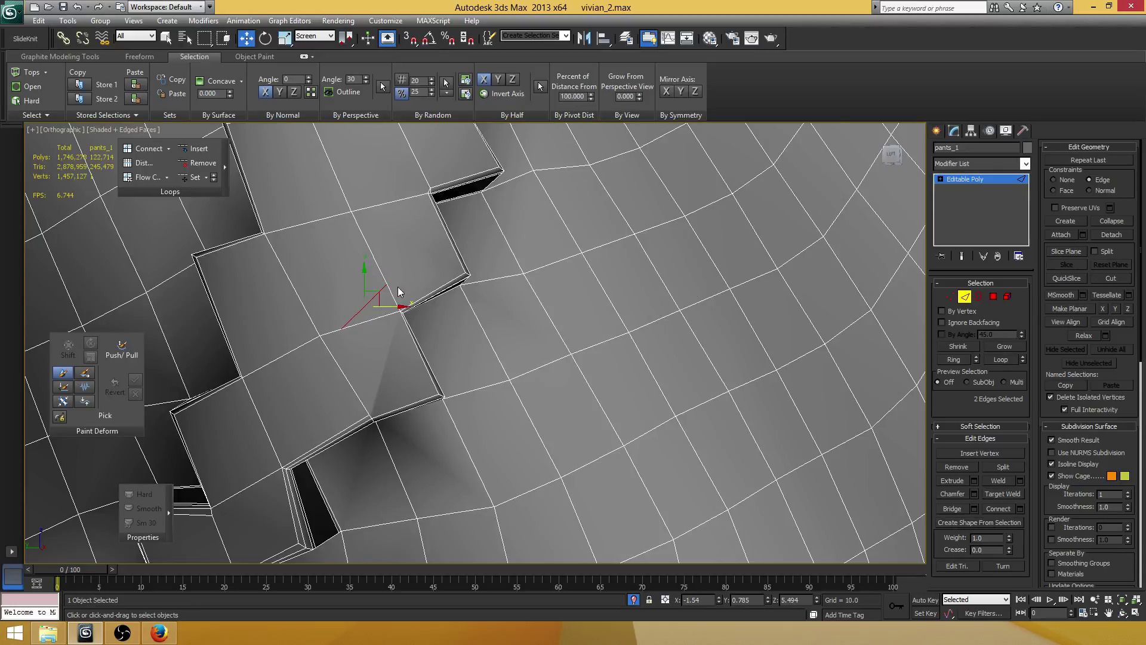
# - Slide the lower vertex of the new diagonal edge along its edge until it sits close to the step's inner corner
pyautogui.press('1')
pyautogui.click(344, 323)
pyautogui.moveTo(374, 323); pyautogui.dragTo(423, 313)
pyautogui.moveTo(423, 313); pyautogui.dragTo(454, 333, button='middle')
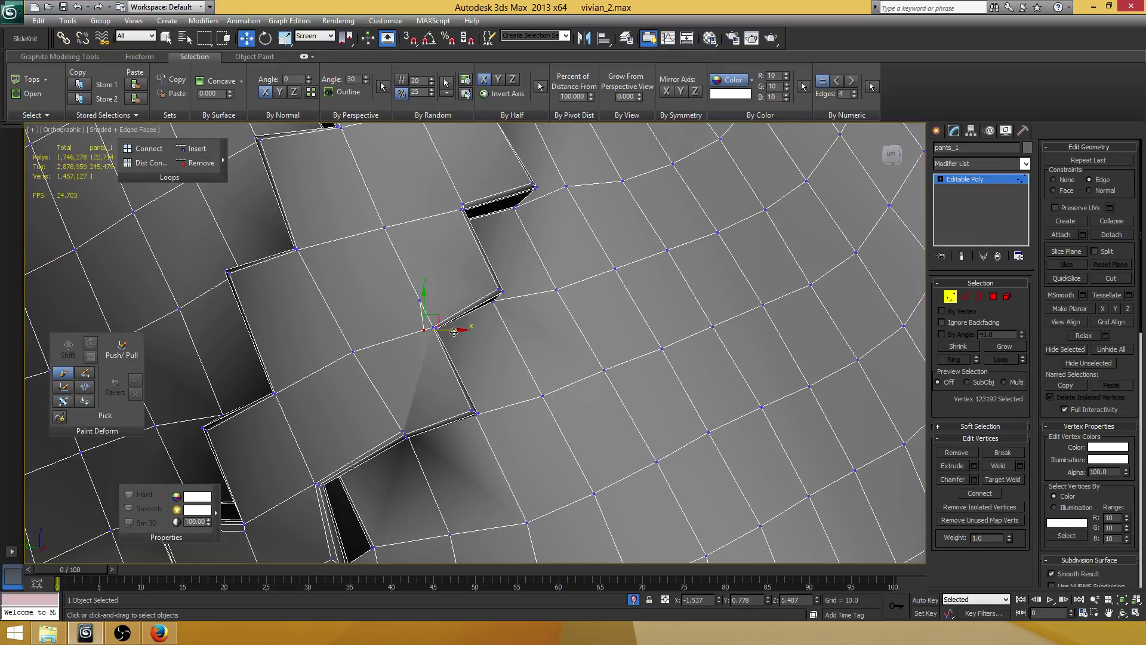
pyautogui.scroll(3, 453, 330)
pyautogui.moveTo(400, 252); pyautogui.dragTo(408, 248, button='middle')
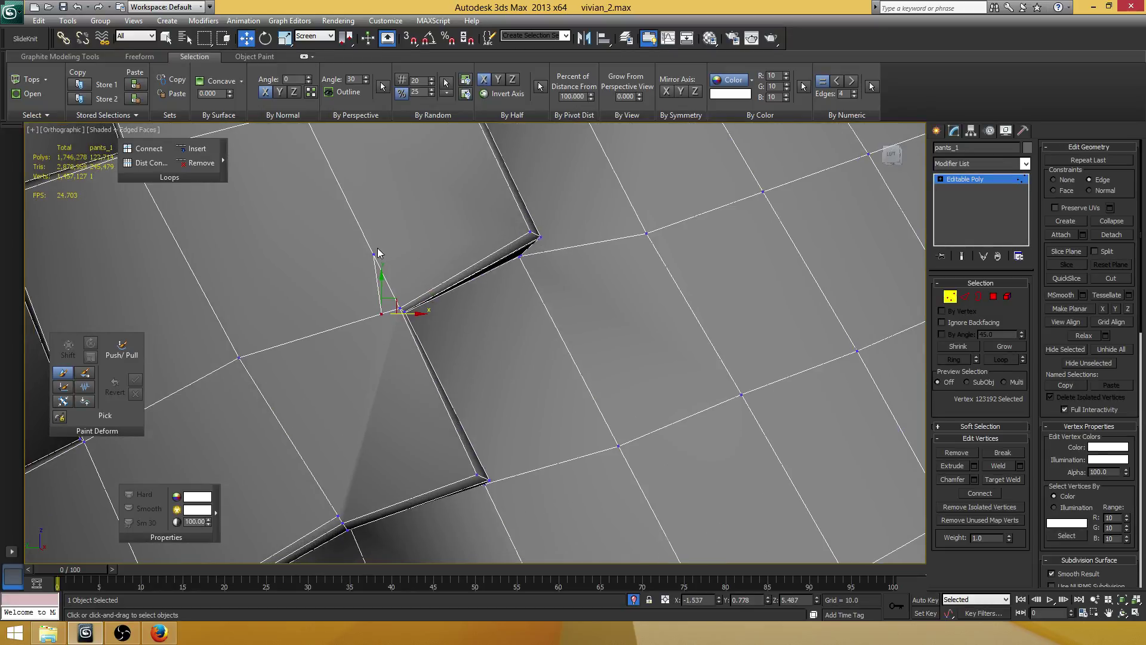
# - Slide the diagonal's upper vertex to the same inner corner and collapse both vertices into one
pyautogui.moveTo(375, 256); pyautogui.dragTo(381, 312)
pyautogui.keyDown('ctrl'); pyautogui.click(381, 312); pyautogui.keyUp('ctrl')
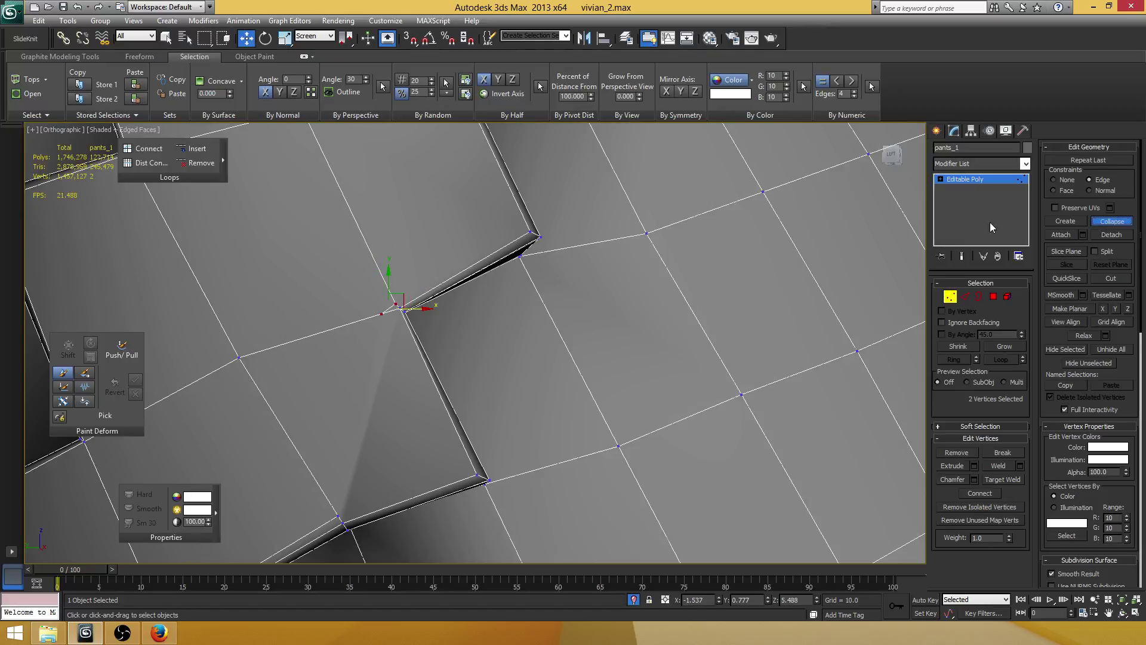
pyautogui.moveTo(428, 313); pyautogui.dragTo(442, 293, button='middle')
pyautogui.moveTo(432, 286); pyautogui.dragTo(436, 286)
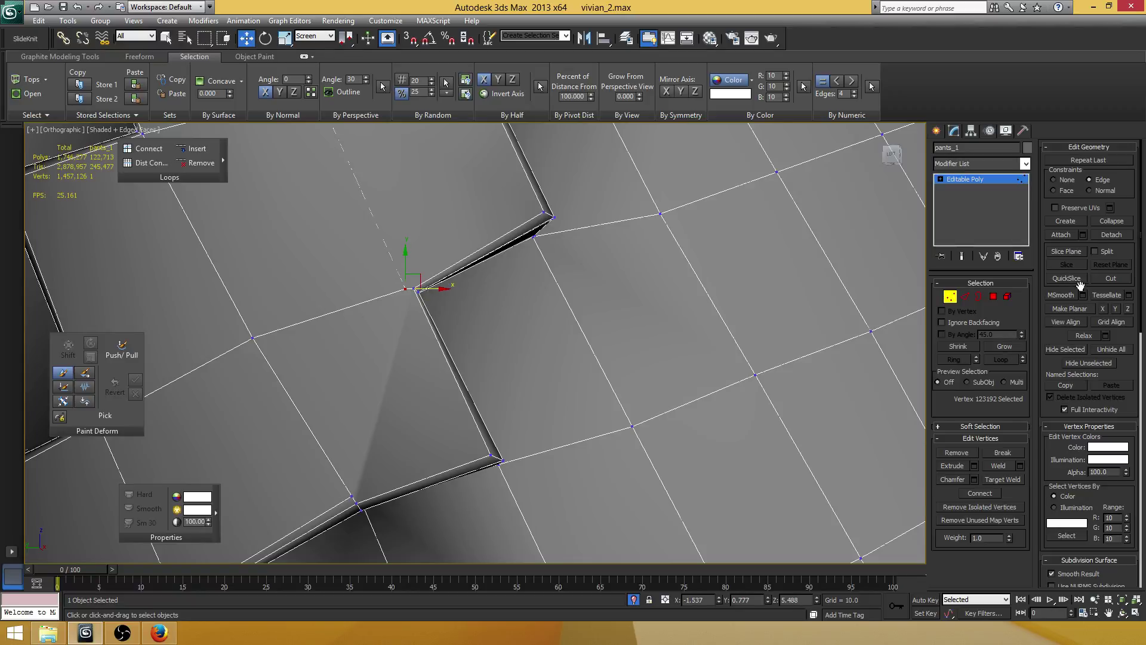
# - Cut a support edge from the collapsed vertex along the step's side and connect its inset point to the outer corner vertex
pyautogui.click(1102, 277)
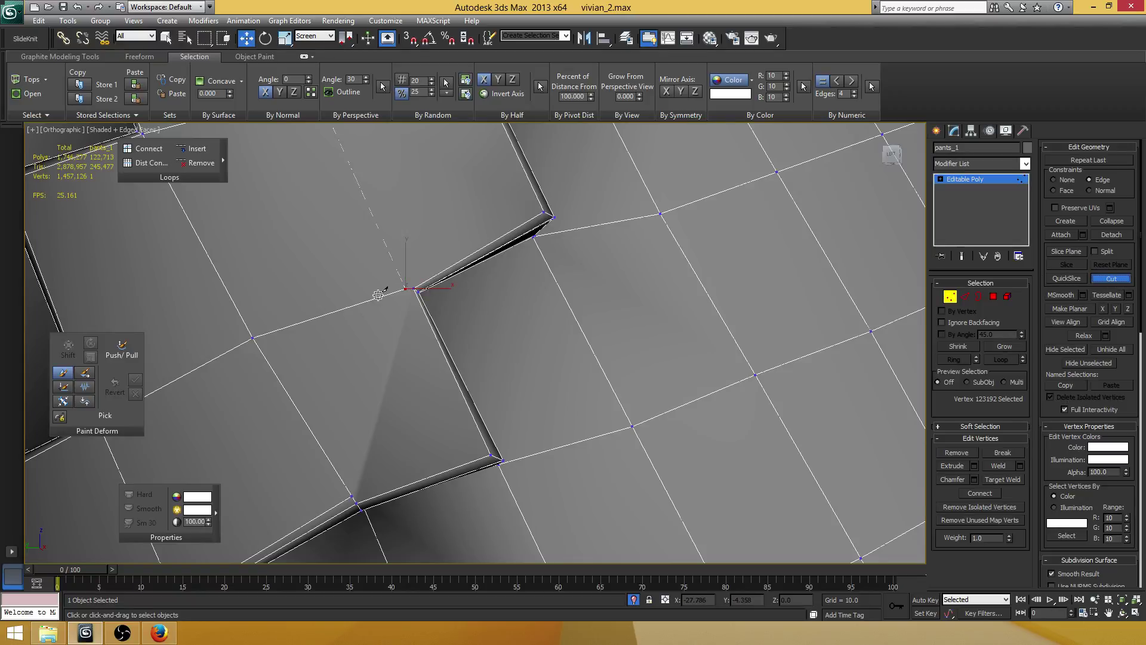
pyautogui.moveTo(404, 289); pyautogui.dragTo(421, 243, button='middle')
pyautogui.click(420, 243)
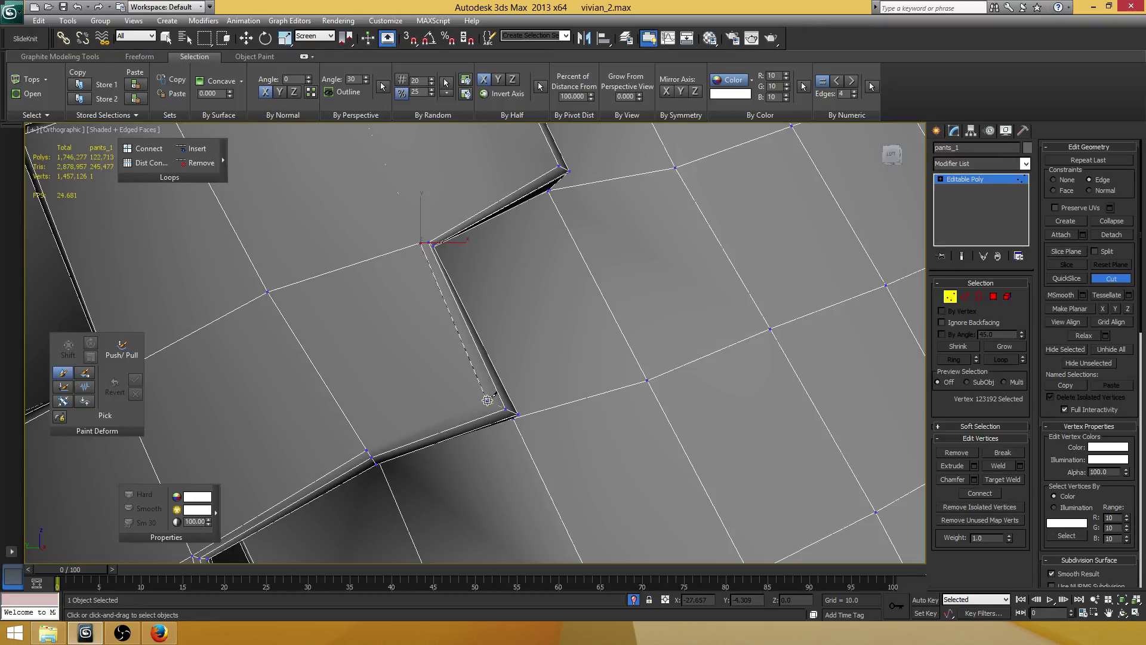
pyautogui.click(487, 400)
pyautogui.press('w')
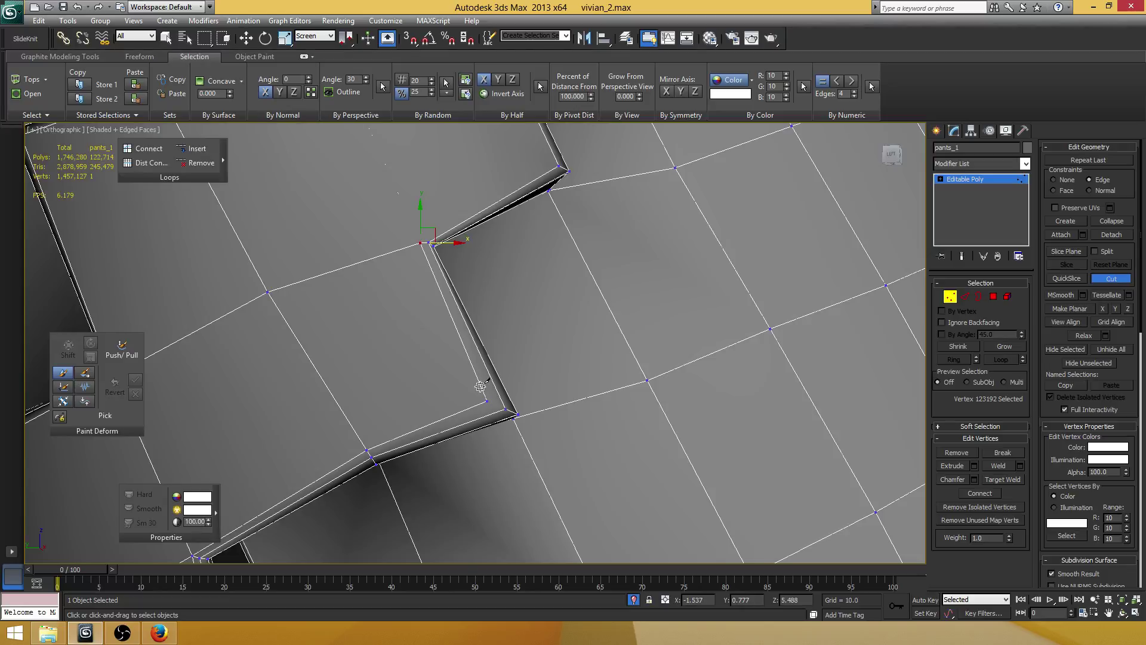
pyautogui.moveTo(481, 391); pyautogui.dragTo(463, 358, button='middle')
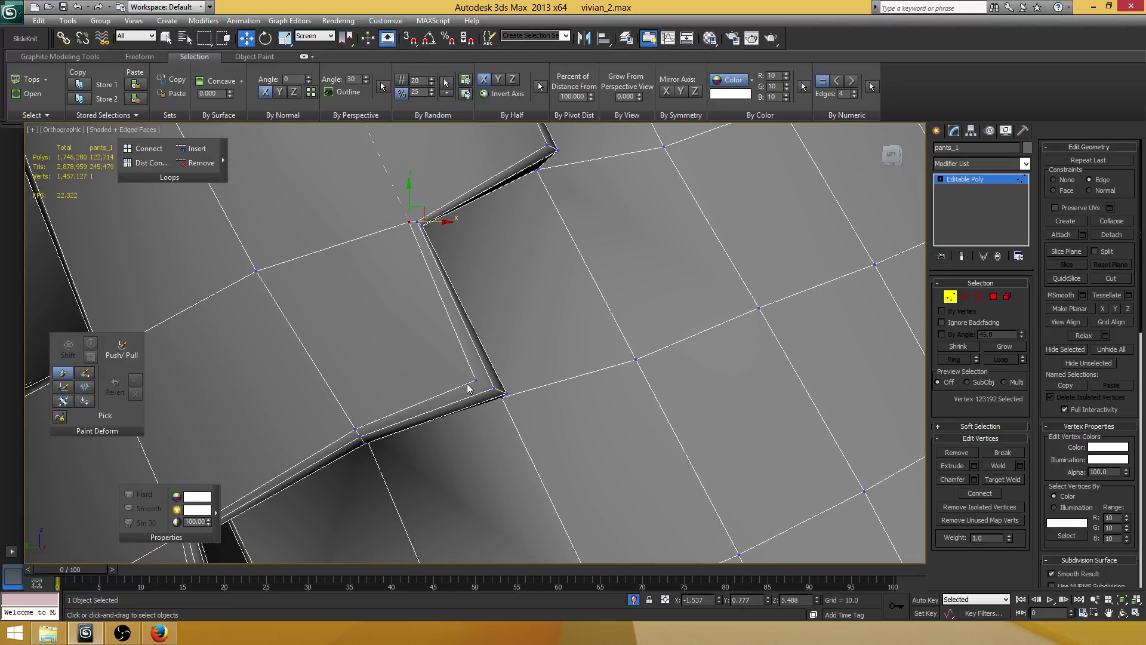
pyautogui.moveTo(472, 374); pyautogui.dragTo(501, 395)
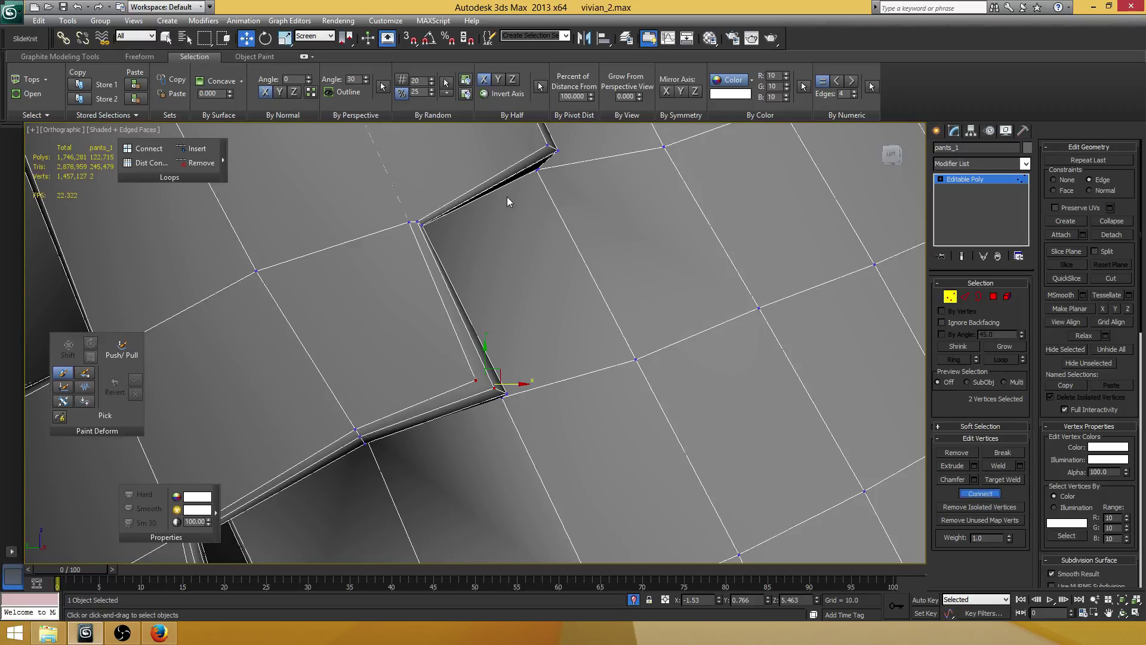
# - Cut a support edge on the next step up, from its lower inner corner to an inset outer-corner point and up to the upper inner corner
pyautogui.moveTo(496, 153); pyautogui.dragTo(526, 356, button='middle')
pyautogui.scroll(-2, 525, 353)
pyautogui.scroll(2, 494, 272)
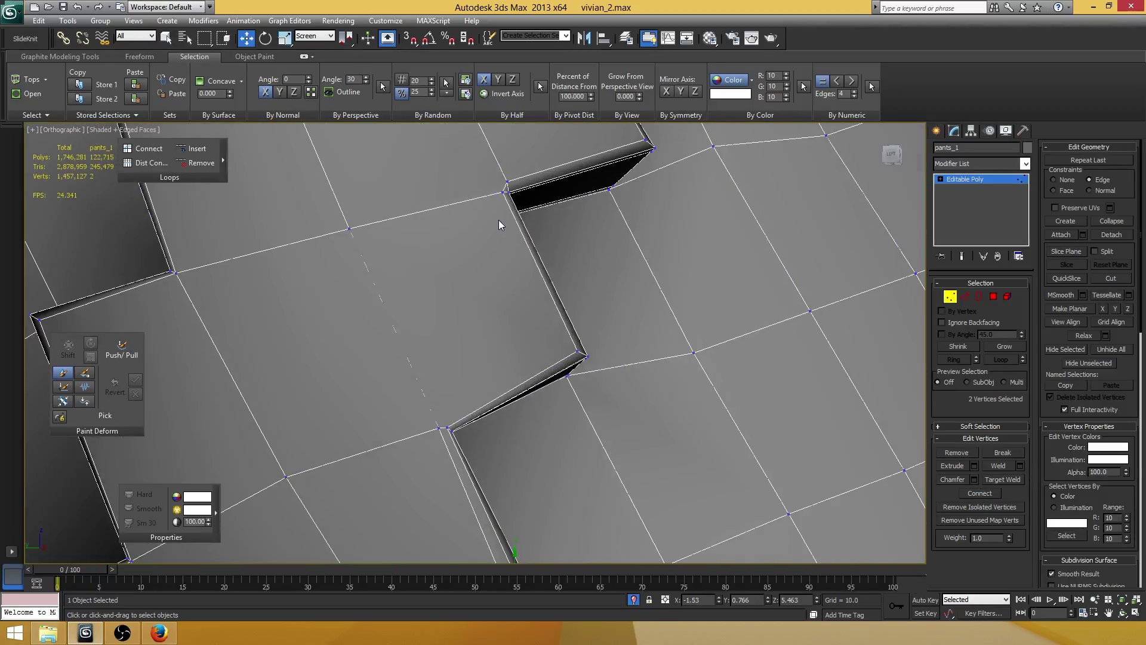
pyautogui.keyDown('alt'); pyautogui.moveTo(512, 307); pyautogui.dragTo(523, 367, button='middle'); pyautogui.keyUp('alt')
pyautogui.scroll(-3, 539, 337)
pyautogui.click(1103, 279)
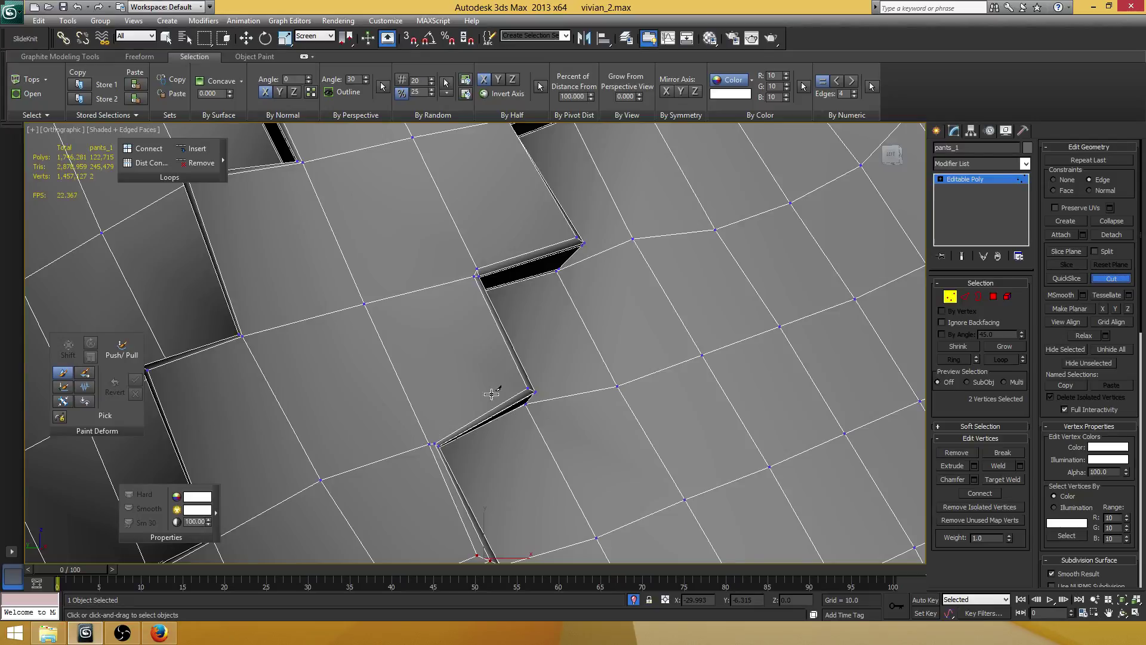
pyautogui.click(528, 389)
pyautogui.click(512, 384)
pyautogui.click(437, 445)
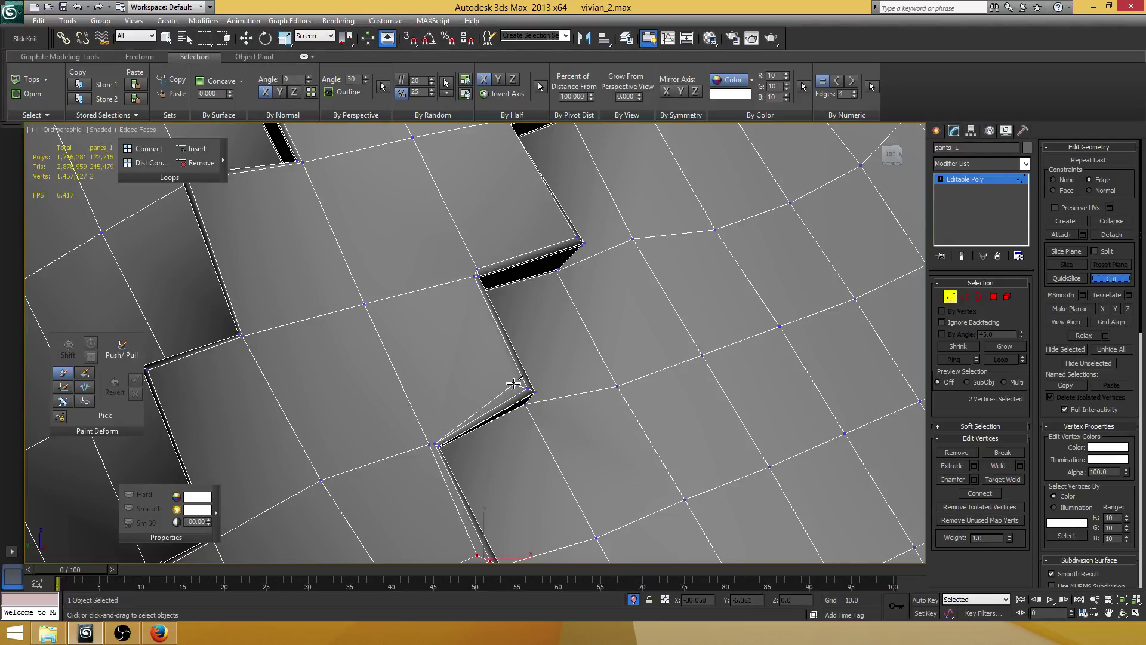
pyautogui.click(466, 279)
# - Continue the cut around the upper inner corner and along the lower edge of the following step toward its outer corner
pyautogui.click(473, 260)
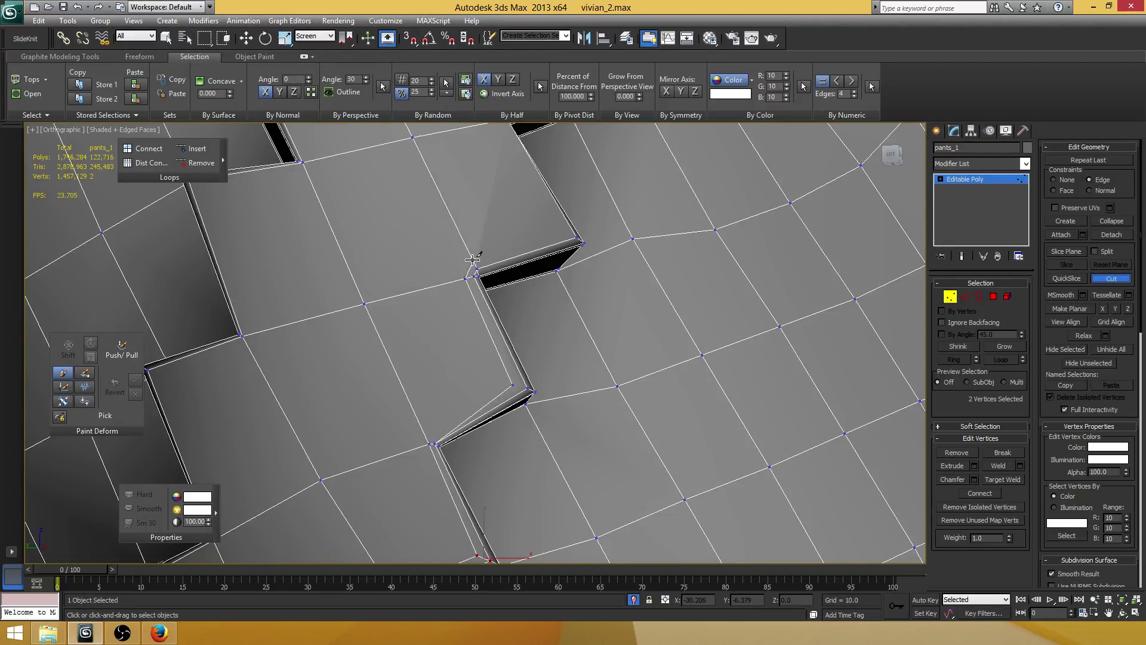
pyautogui.click(562, 230)
pyautogui.moveTo(503, 203); pyautogui.dragTo(509, 183, button='middle')
pyautogui.moveTo(492, 314); pyautogui.dragTo(492, 281, button='middle')
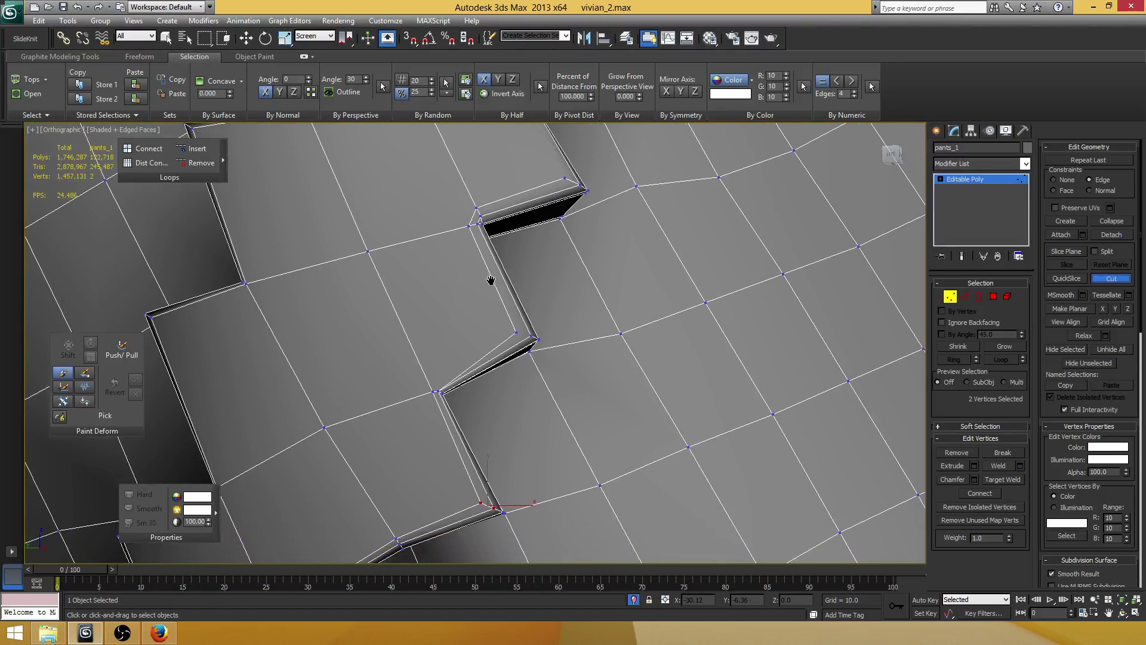
pyautogui.press('w')
# - Connect the inset outer-corner point to the collapsed inner-corner vertex and to the step's outer corner vertex
pyautogui.scroll(4, 444, 398)
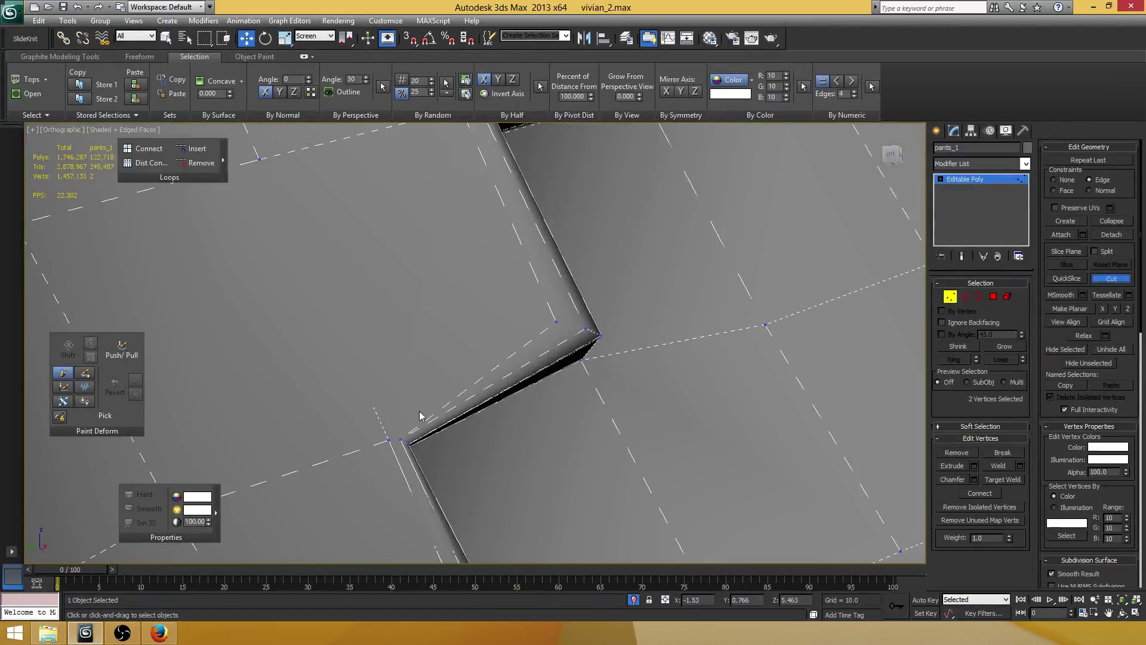
pyautogui.click(388, 442)
pyautogui.click(388, 440)
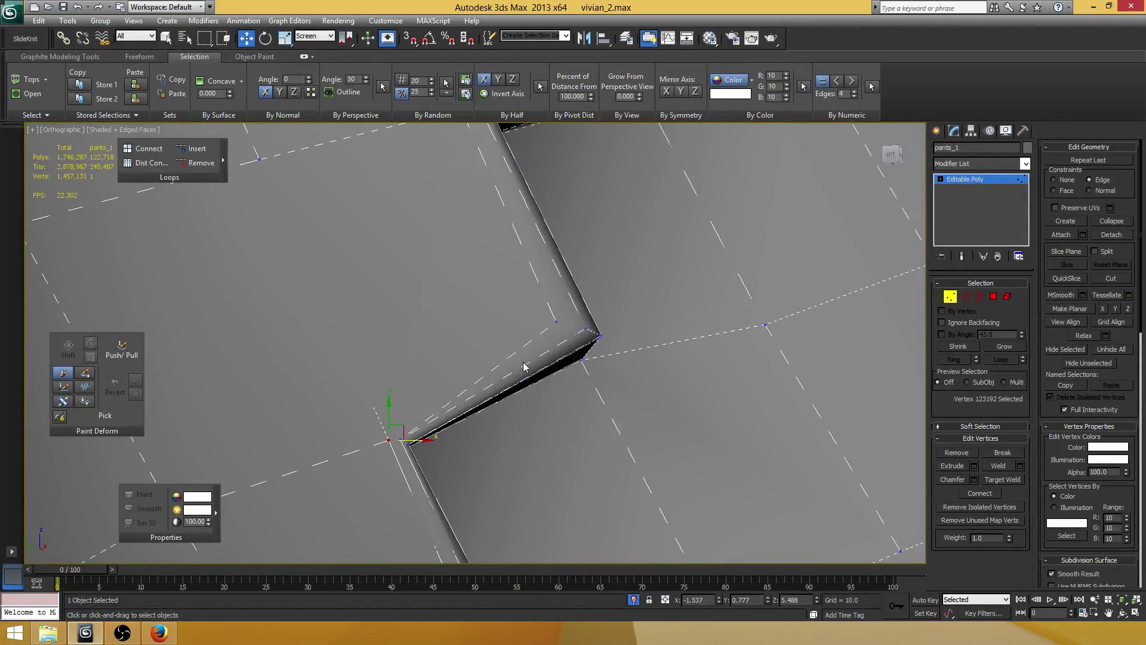
pyautogui.keyDown('ctrl'); pyautogui.click(556, 322); pyautogui.keyUp('ctrl')
pyautogui.click(984, 494)
pyautogui.keyDown('alt'); pyautogui.moveTo(537, 304); pyautogui.dragTo(574, 332, button='middle'); pyautogui.keyUp('alt')
pyautogui.click(549, 321)
pyautogui.click(980, 493)
# - Remove the surplus edge between the two support lines along the step's lower side, and select the vertex beside the inner corner
pyautogui.scroll(3, 475, 349)
pyautogui.press('2')
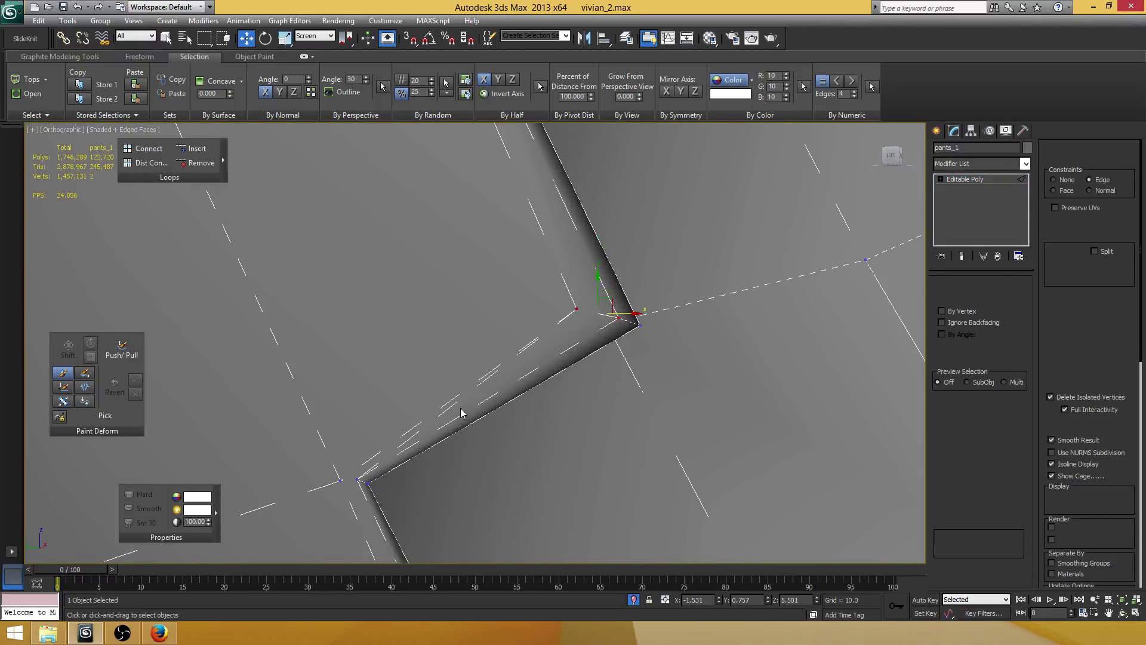
pyautogui.click(460, 402)
pyautogui.click(963, 467)
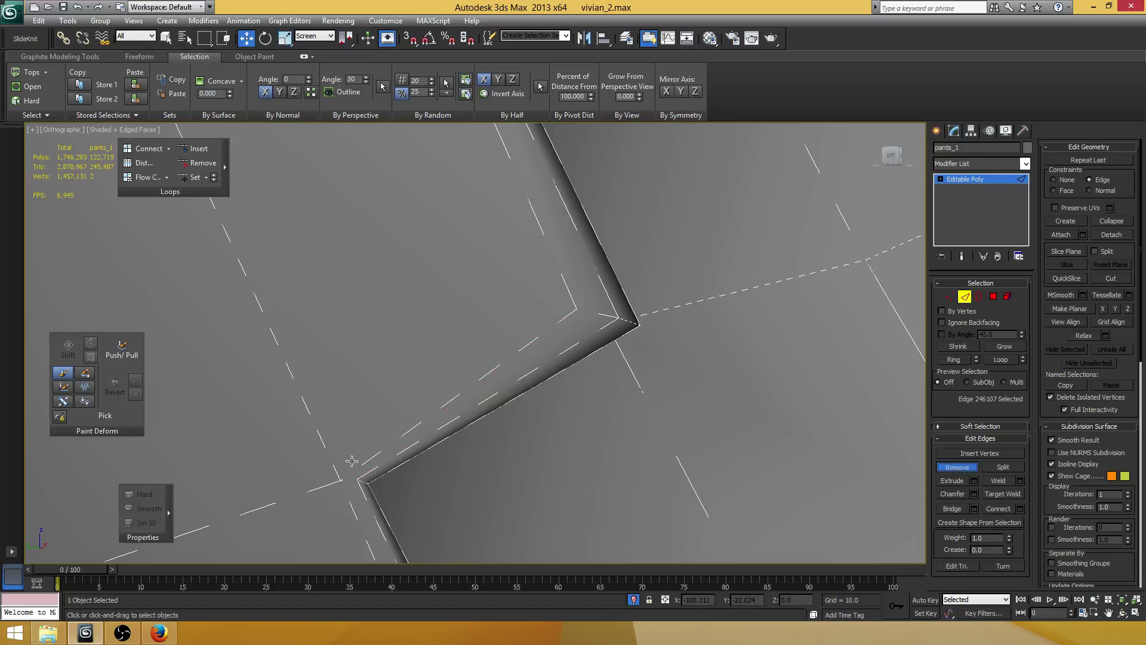
pyautogui.press('1')
pyautogui.click(352, 479)
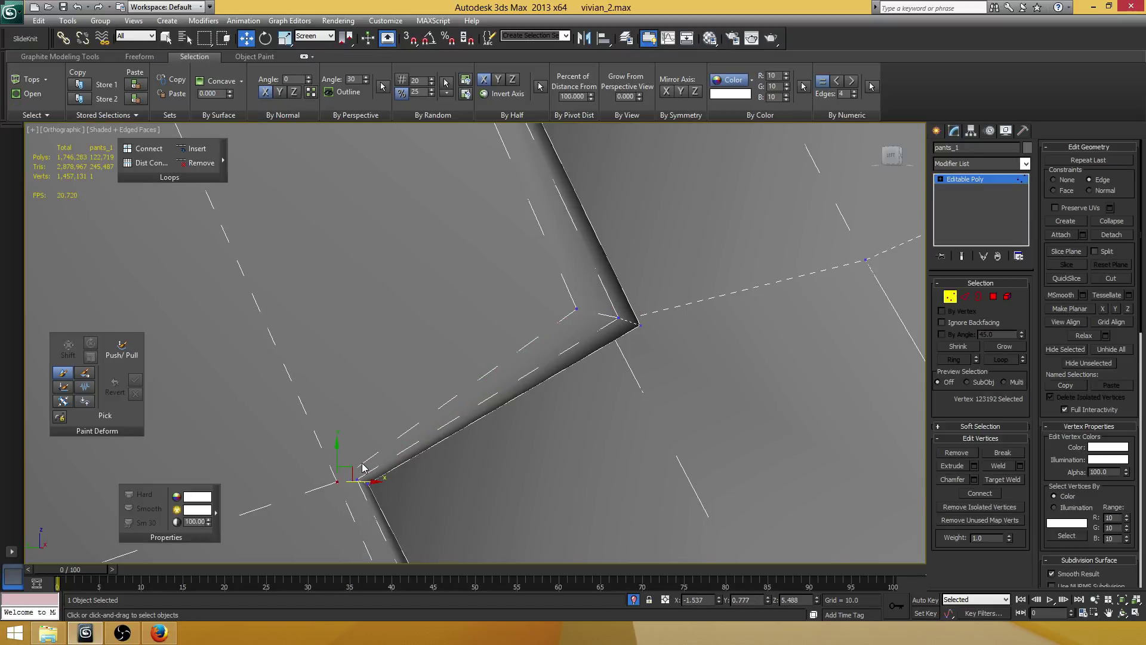
# - Collapse the two cut vertices beside the inner corner of the next step up into one
pyautogui.scroll(-5, 468, 378)
pyautogui.scroll(4, 445, 388)
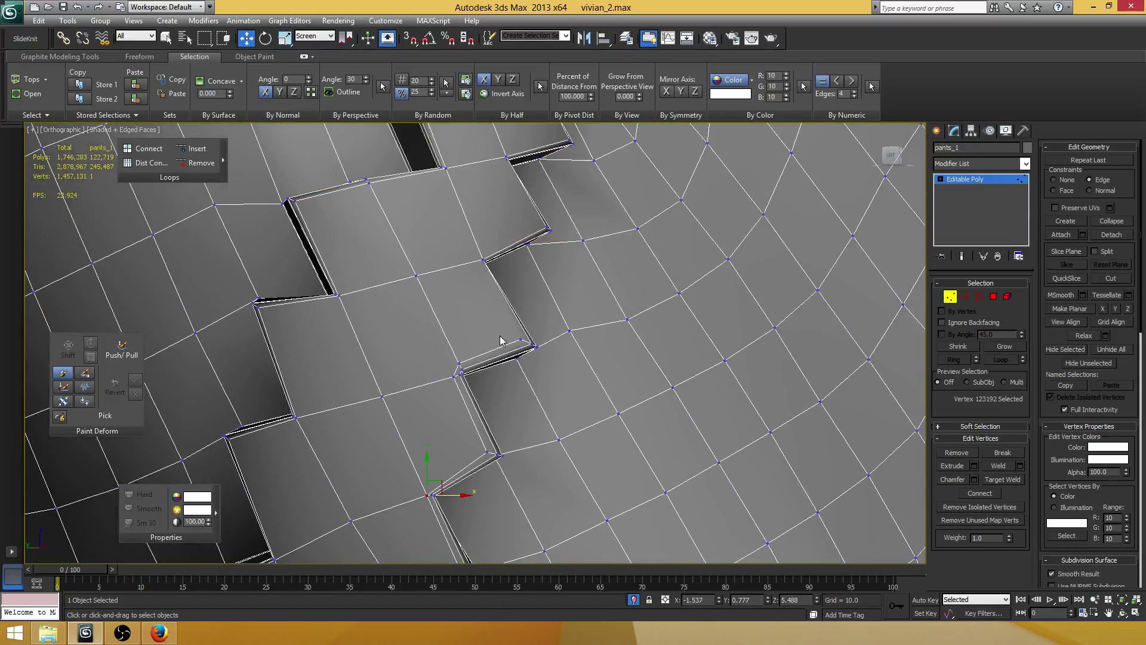
pyautogui.click(442, 384)
pyautogui.keyDown('ctrl'); pyautogui.click(432, 410); pyautogui.keyUp('ctrl')
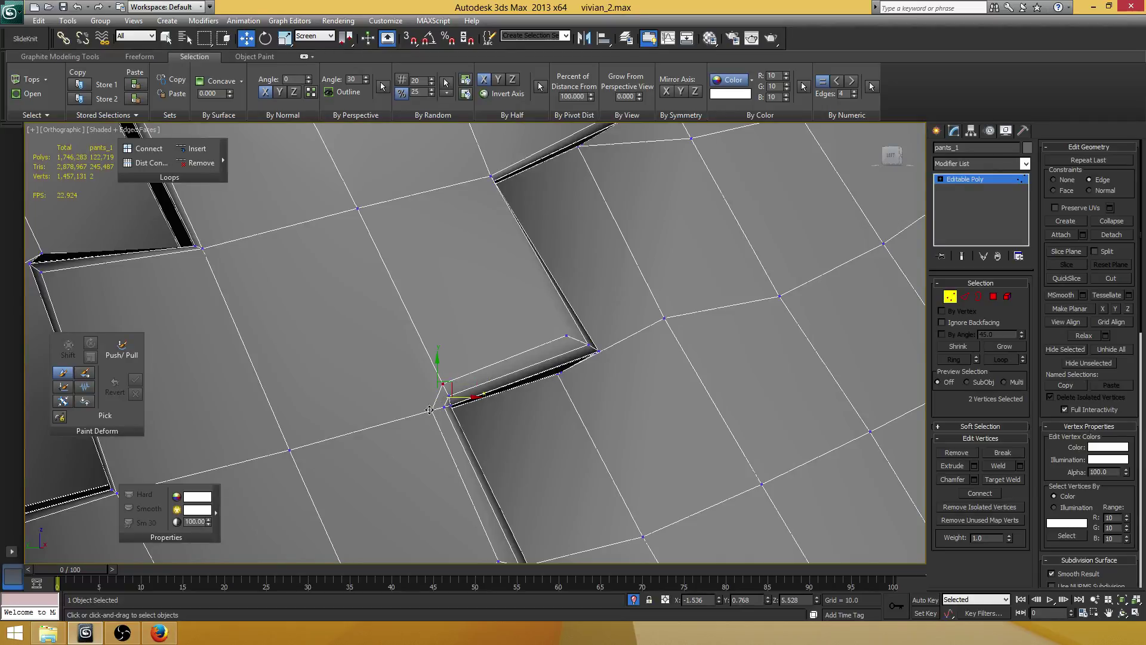
pyautogui.moveTo(491, 385); pyautogui.dragTo(484, 346, button='middle')
pyautogui.scroll(3, 513, 352)
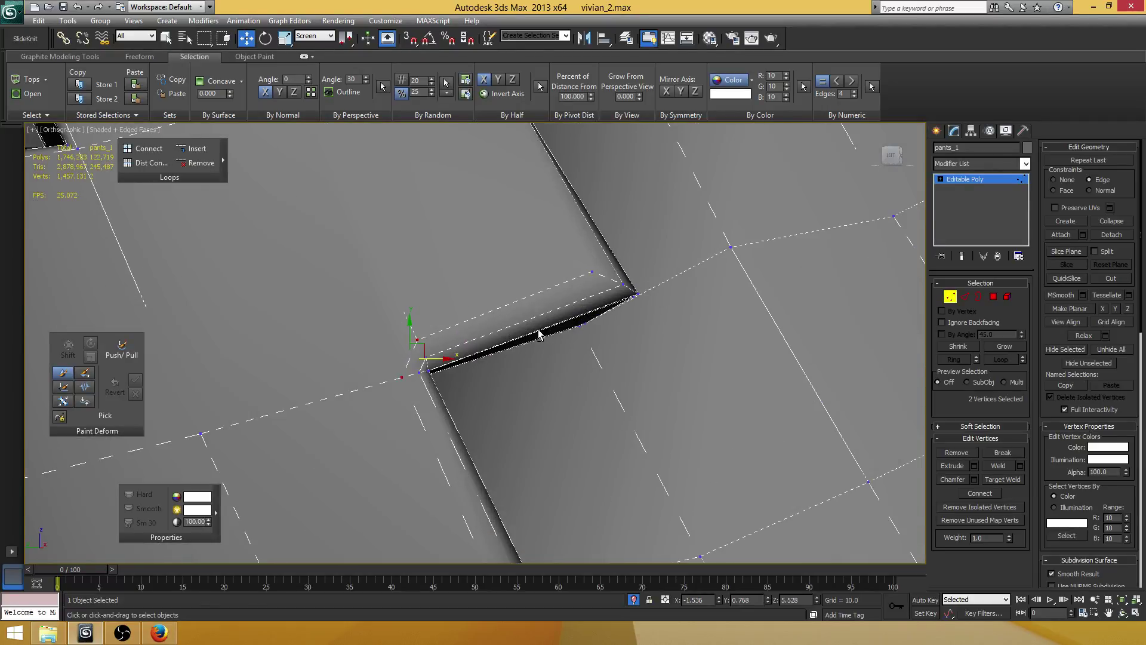
pyautogui.click(1112, 221)
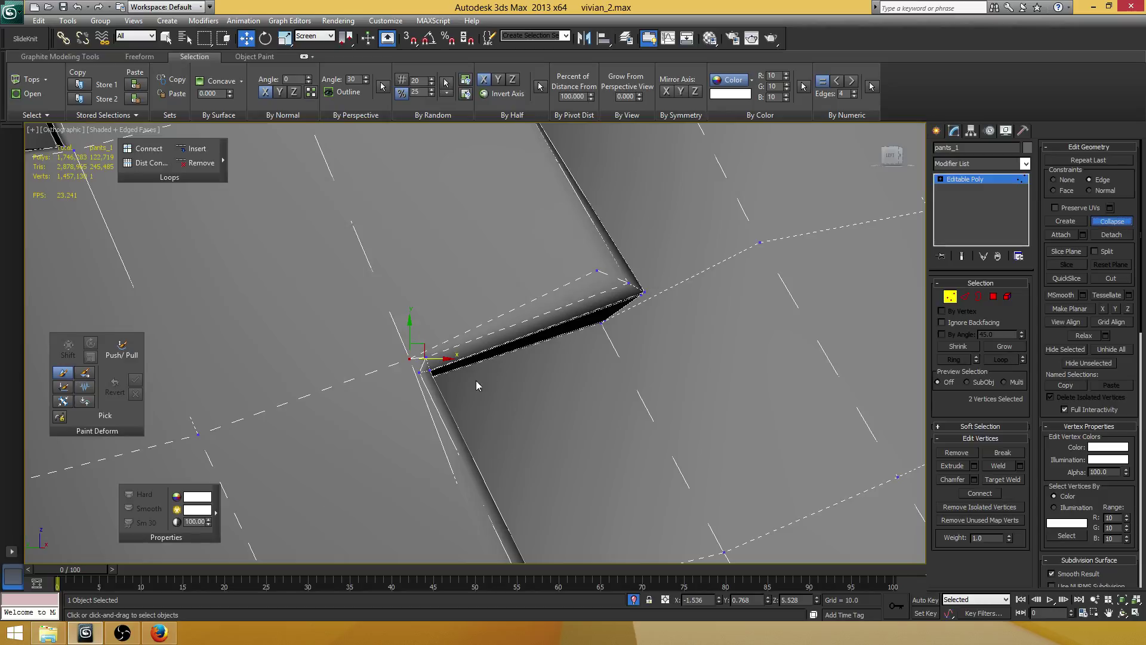
# - Slide the inset vertex at the step's outer corner along its edge, and save the scene
pyautogui.hotkey('ctrl', 'z')
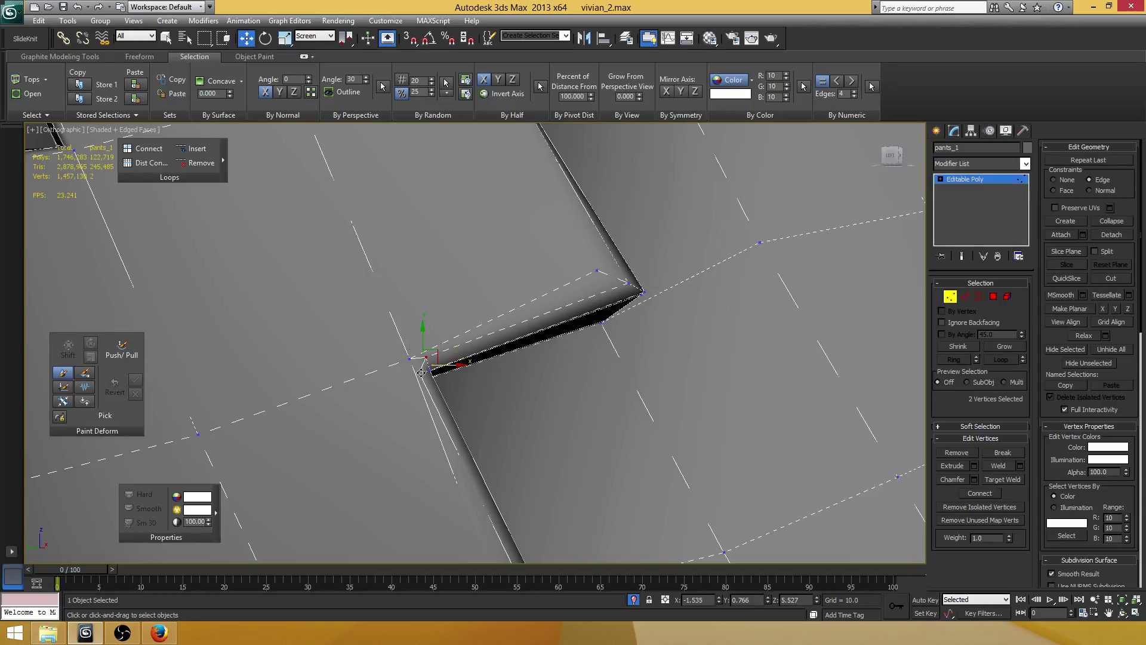
pyautogui.hotkey('ctrl', 'y')
pyautogui.scroll(-3, 591, 369)
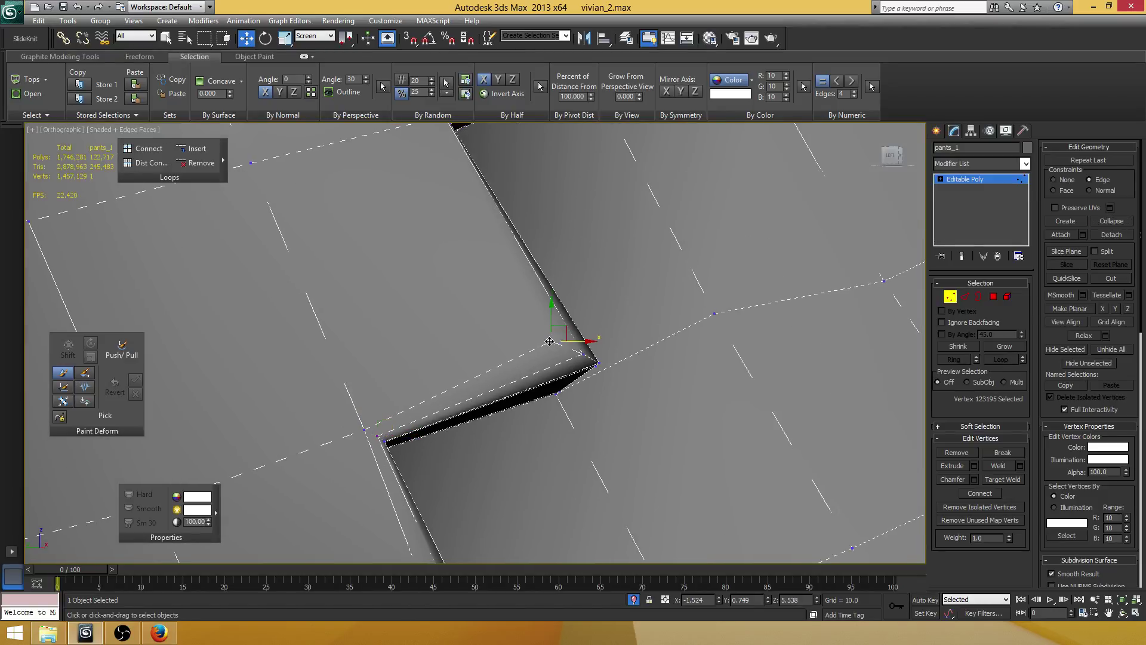
pyautogui.keyDown('alt'); pyautogui.moveTo(586, 370); pyautogui.dragTo(582, 365, button='middle'); pyautogui.keyUp('alt')
pyautogui.moveTo(561, 340); pyautogui.dragTo(538, 316)
pyautogui.hotkey('ctrl', 's')
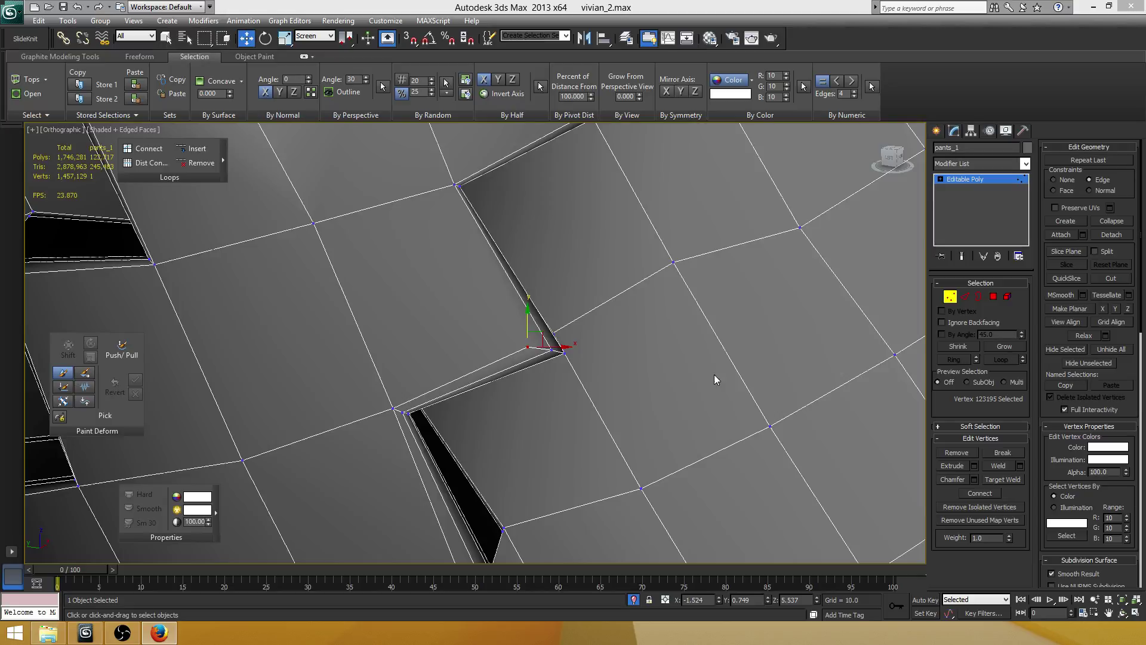
# - Connect the two strip edges meeting at the next inner corner with 1 segment, pinch 0 and slide -75
pyautogui.scroll(-5, 711, 323)
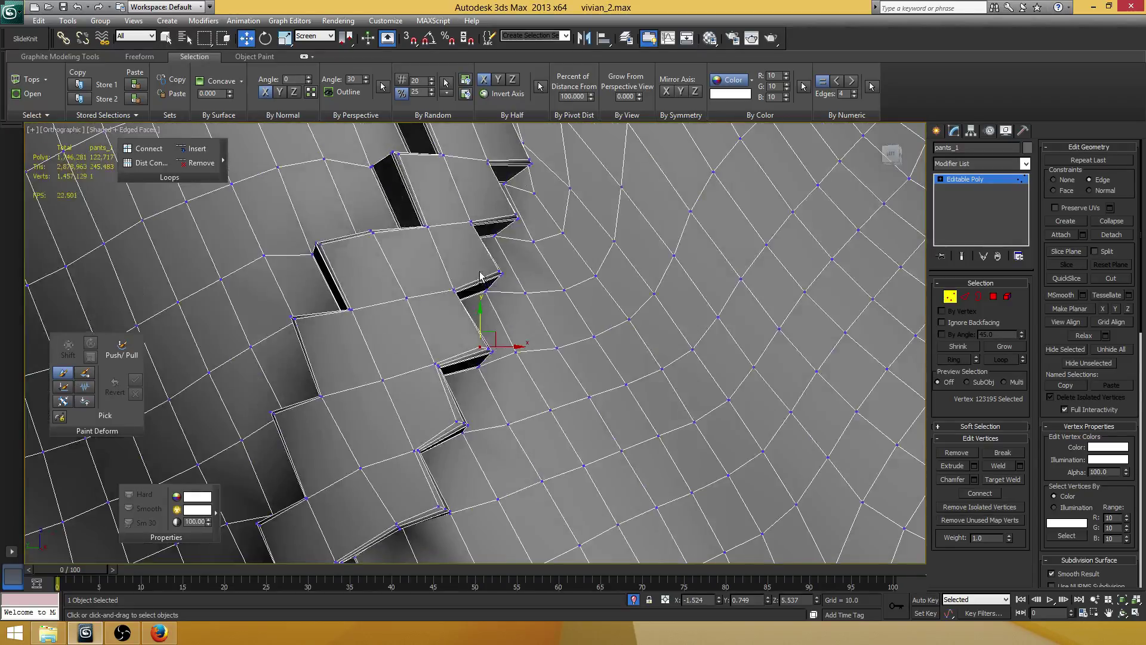
pyautogui.scroll(5, 484, 280)
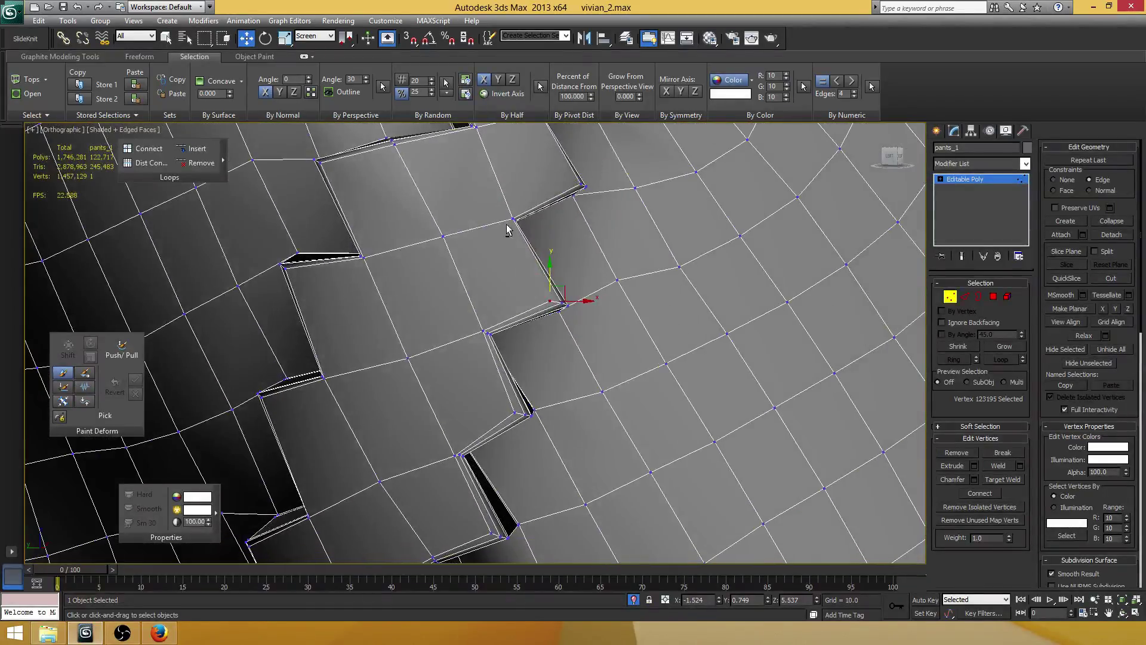
pyautogui.scroll(2, 508, 229)
pyautogui.press('2')
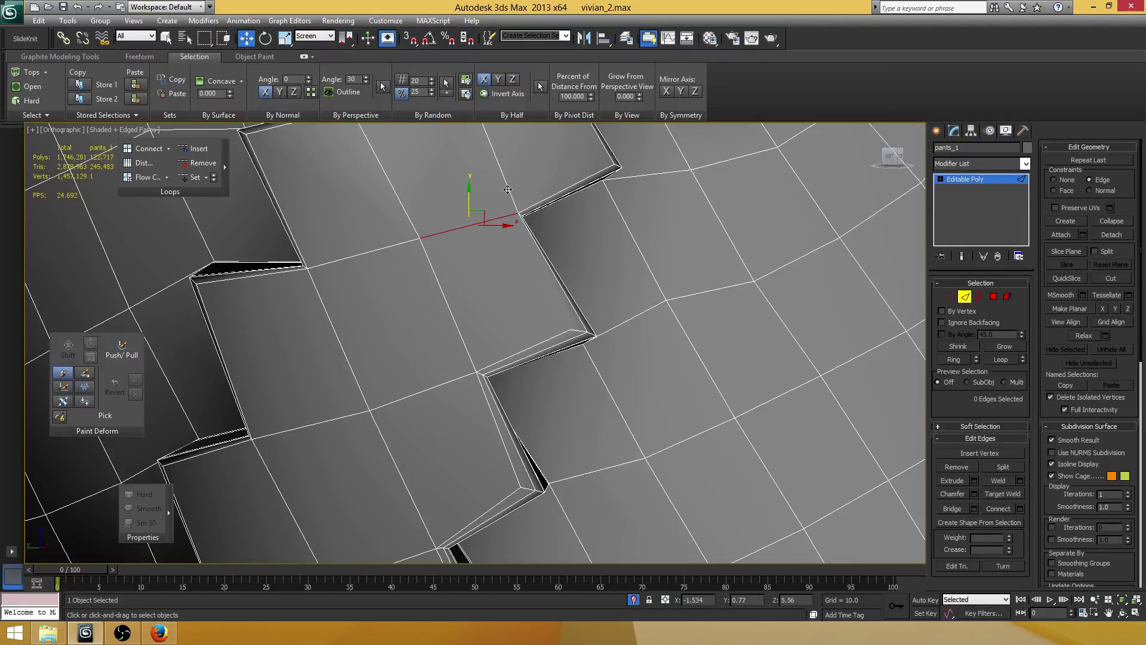
pyautogui.keyDown('alt'); pyautogui.moveTo(507, 189); pyautogui.dragTo(614, 350, button='middle'); pyautogui.keyUp('alt')
pyautogui.click(612, 351)
pyautogui.click(1019, 508)
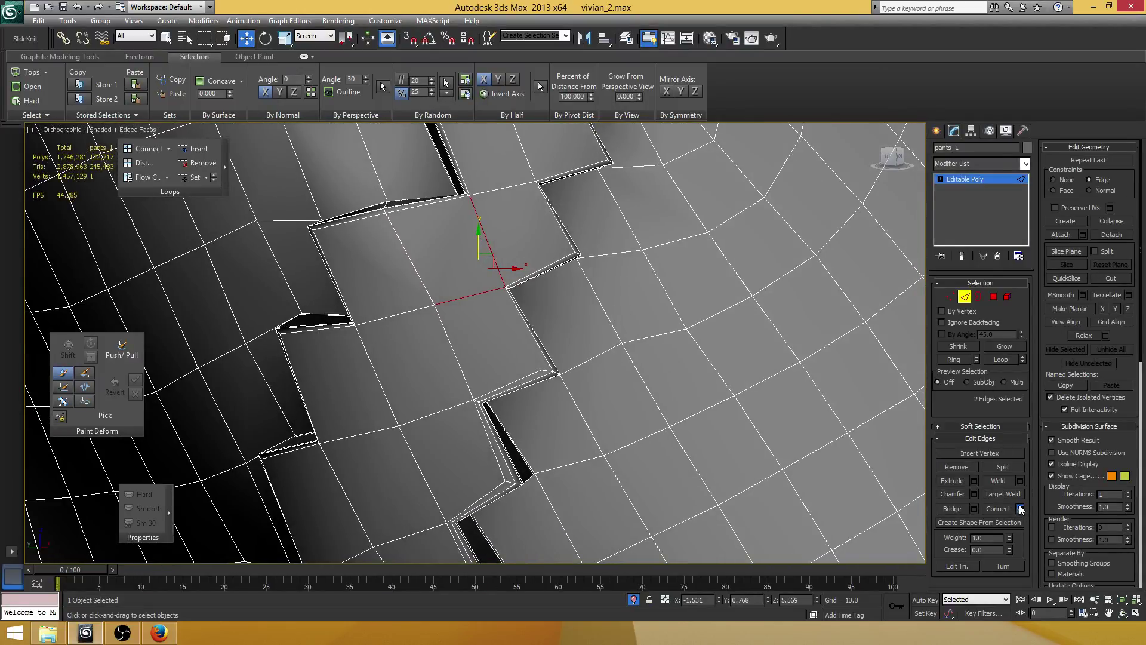
pyautogui.moveTo(671, 328); pyautogui.dragTo(501, 328)
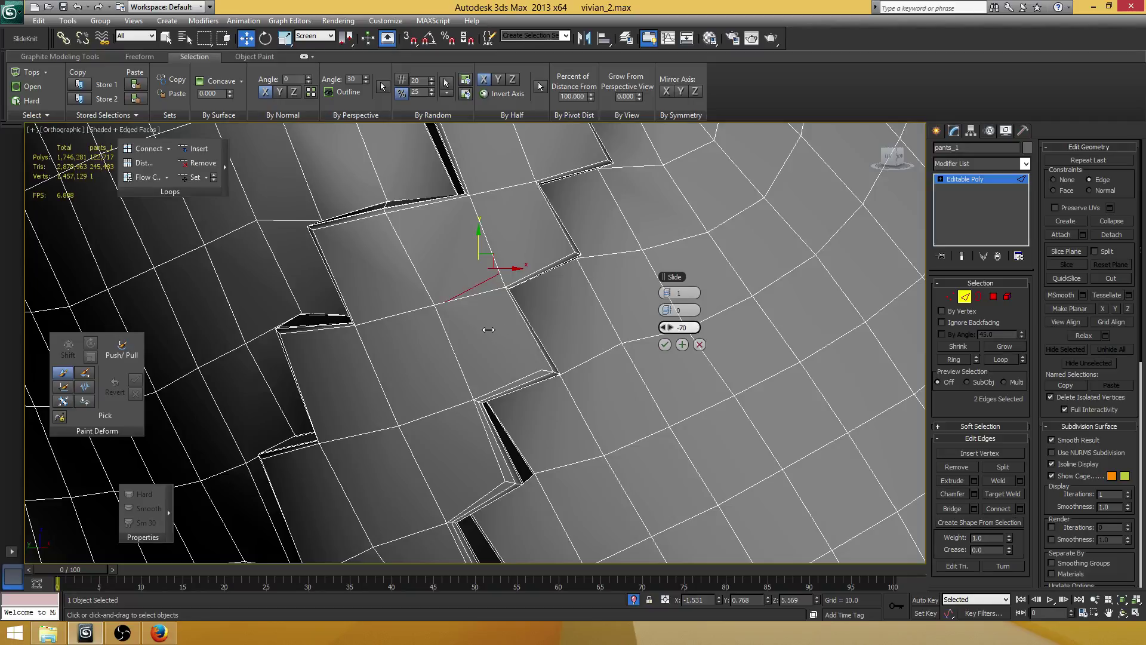
pyautogui.click(665, 344)
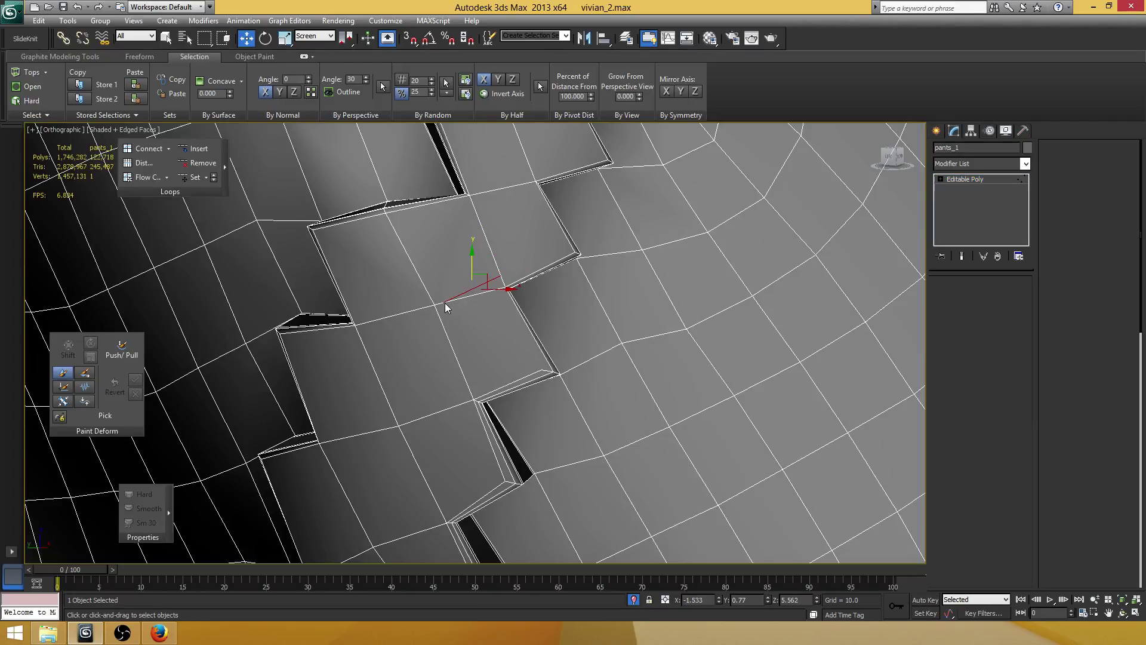
# - Collapse the two new vertices beside the inner corner into one and connect it to the inset outer-corner vertex below
pyautogui.press('1')
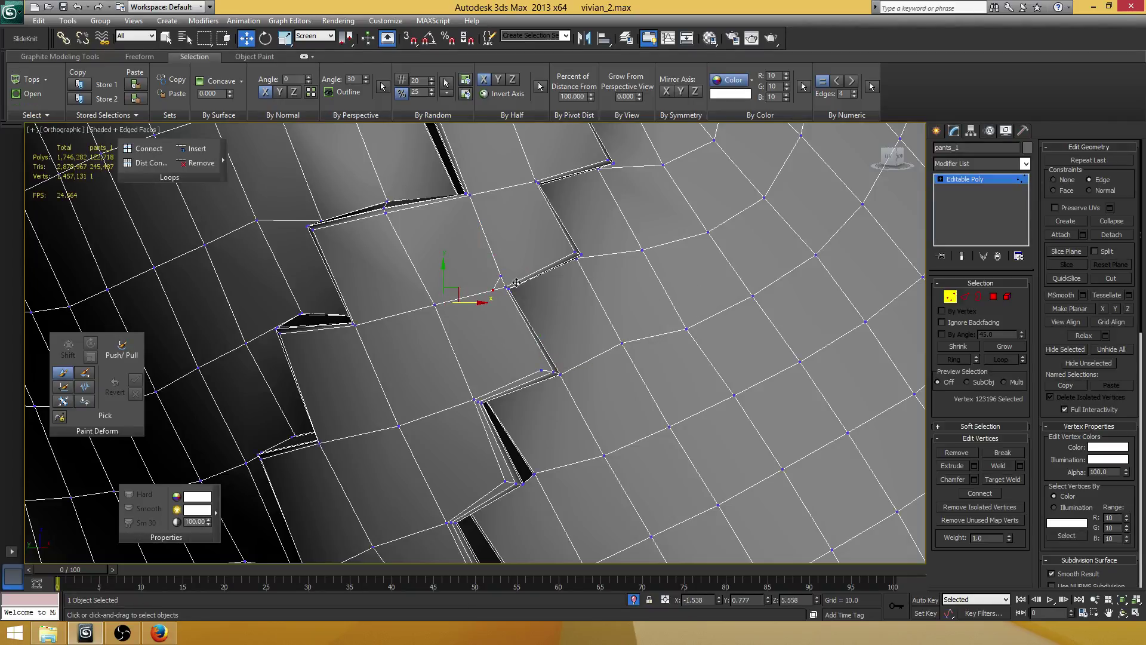
pyautogui.keyDown('ctrl'); pyautogui.click(501, 276); pyautogui.keyUp('ctrl')
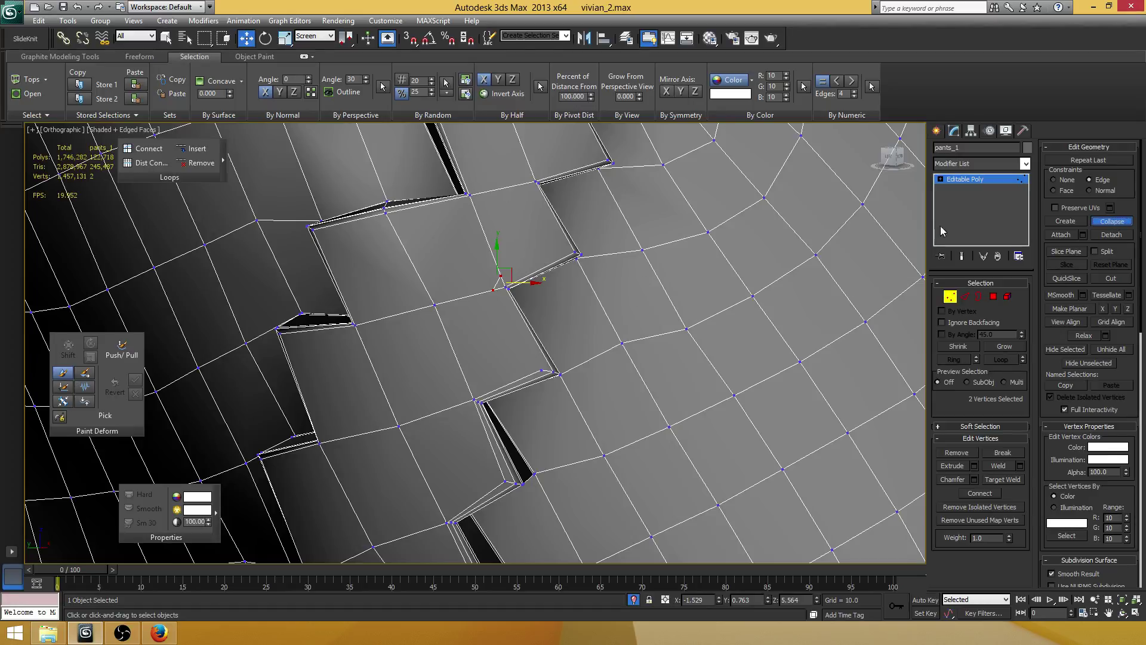
pyautogui.keyDown('ctrl'); pyautogui.click(540, 368); pyautogui.keyUp('ctrl')
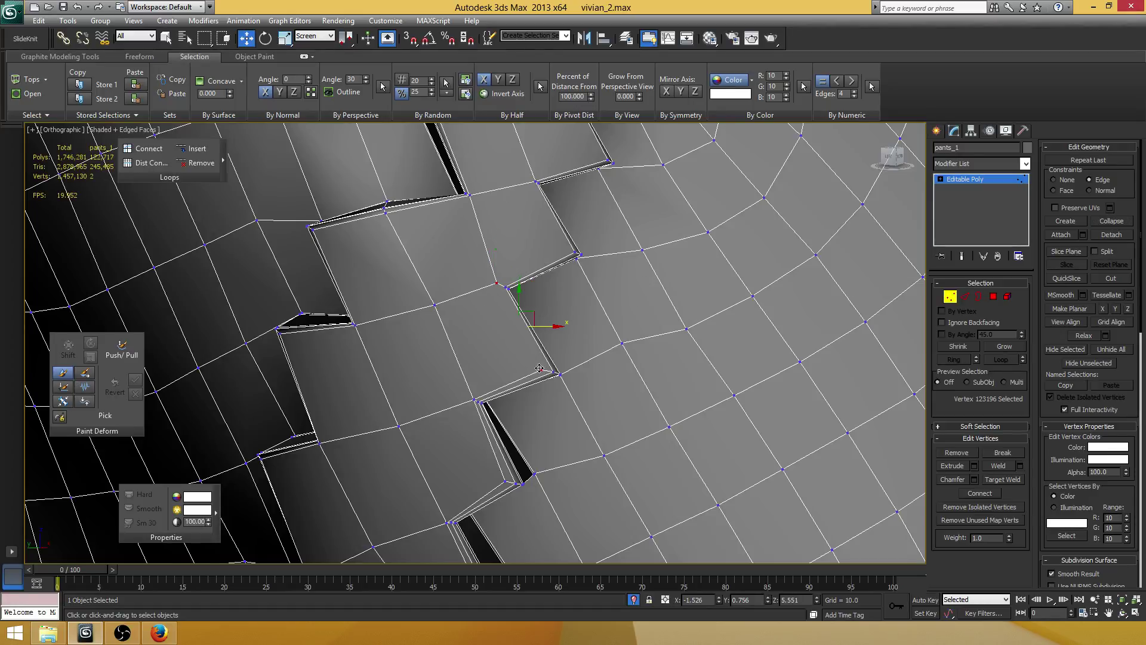
pyautogui.keyDown('ctrl'); pyautogui.click(539, 368); pyautogui.keyUp('ctrl')
pyautogui.click(980, 493)
pyautogui.keyDown('alt'); pyautogui.moveTo(604, 317); pyautogui.dragTo(536, 288, button='middle'); pyautogui.keyUp('alt')
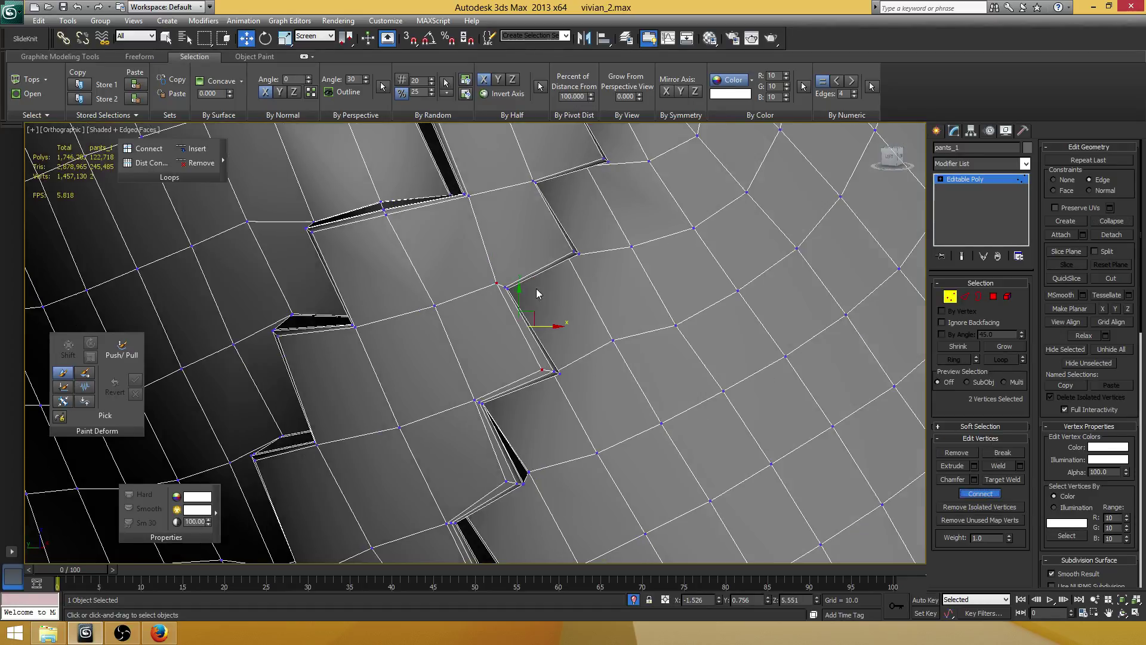
# - Slide the collapsed inner-corner vertex and the inset outer-corner vertex along their edges to even out the support line
pyautogui.click(504, 288)
pyautogui.scroll(3, 524, 289)
pyautogui.moveTo(546, 224); pyautogui.dragTo(537, 222)
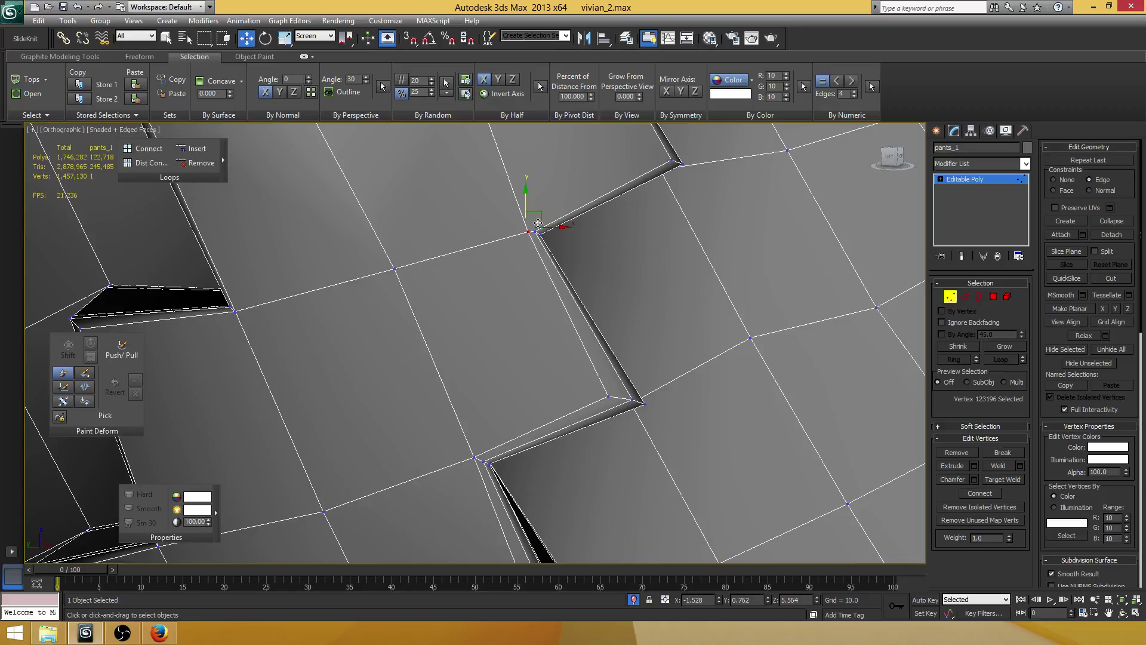
pyautogui.click(609, 396)
pyautogui.moveTo(627, 396); pyautogui.dragTo(636, 394)
pyautogui.scroll(-3, 620, 321)
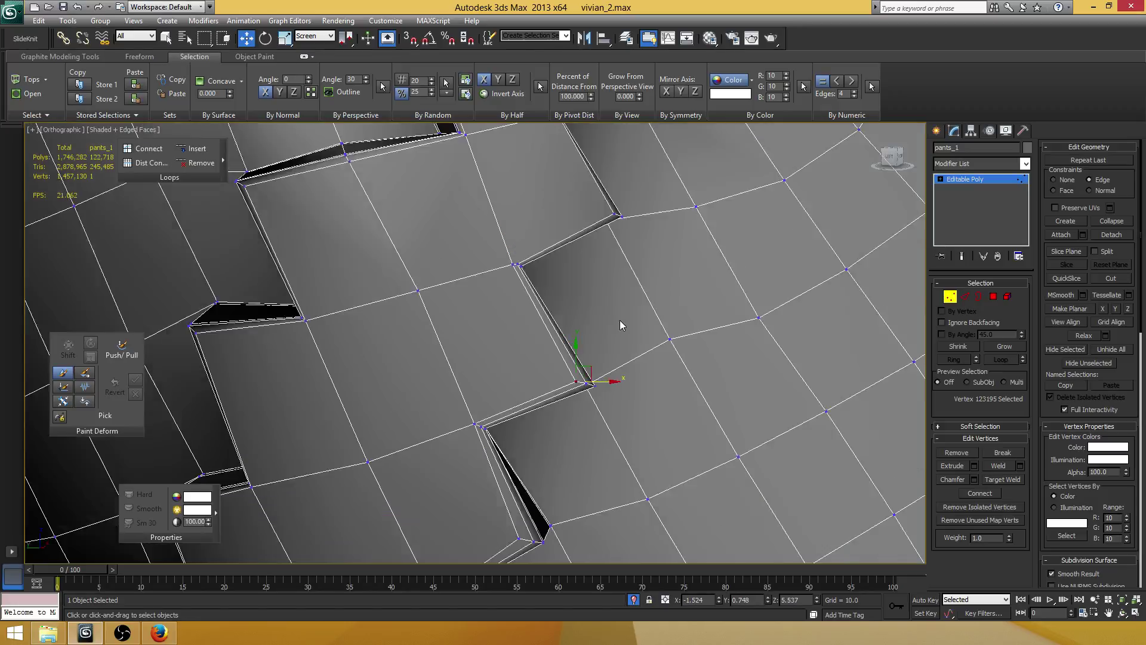
# - Connect the two strip edges meeting at the following inner corner up with 2 segments, pinch 0 and slide -75
pyautogui.moveTo(569, 317); pyautogui.dragTo(532, 320, button='middle')
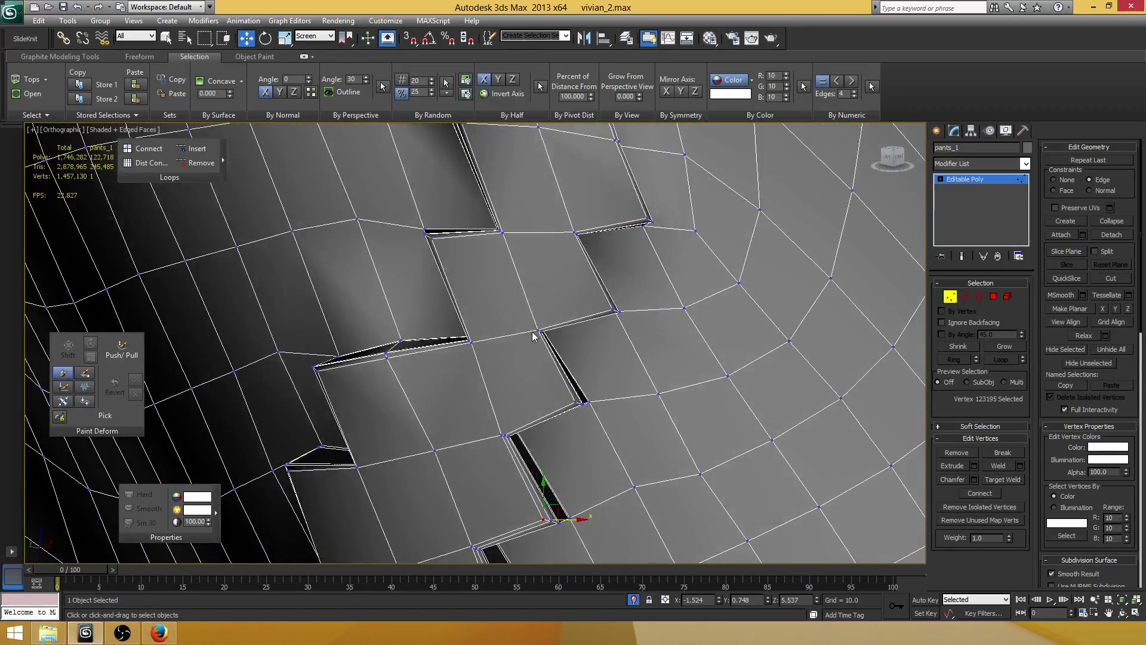
pyautogui.press('2')
pyautogui.click(532, 333)
pyautogui.scroll(3, 567, 368)
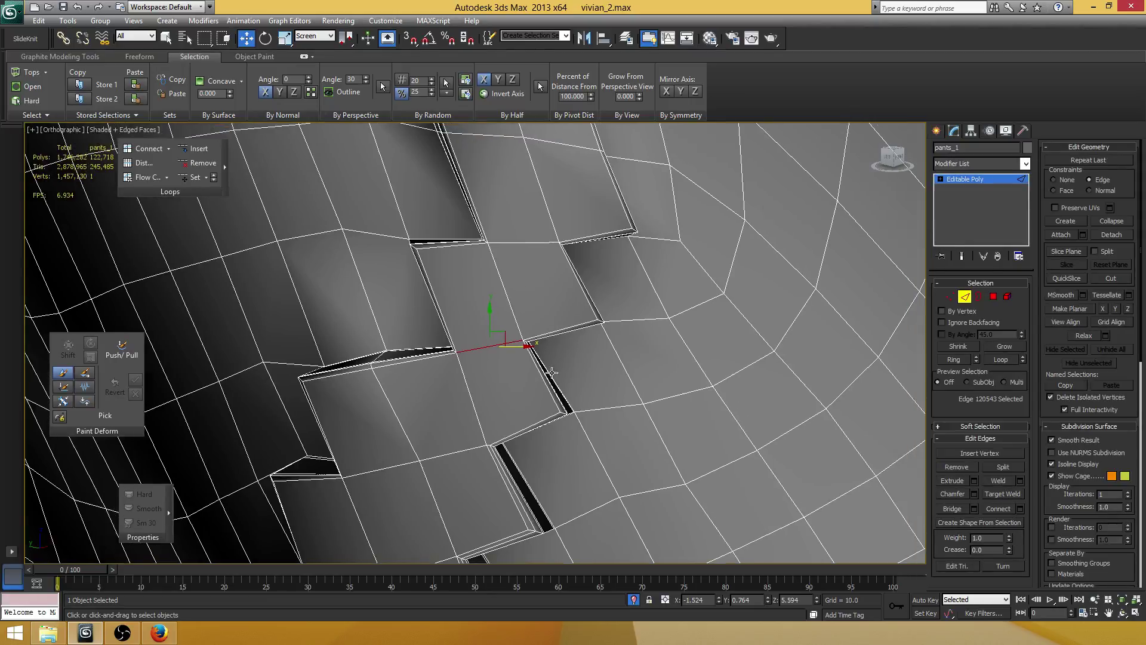
pyautogui.click(528, 298)
pyautogui.keyDown('ctrl'); pyautogui.click(515, 342); pyautogui.keyUp('ctrl')
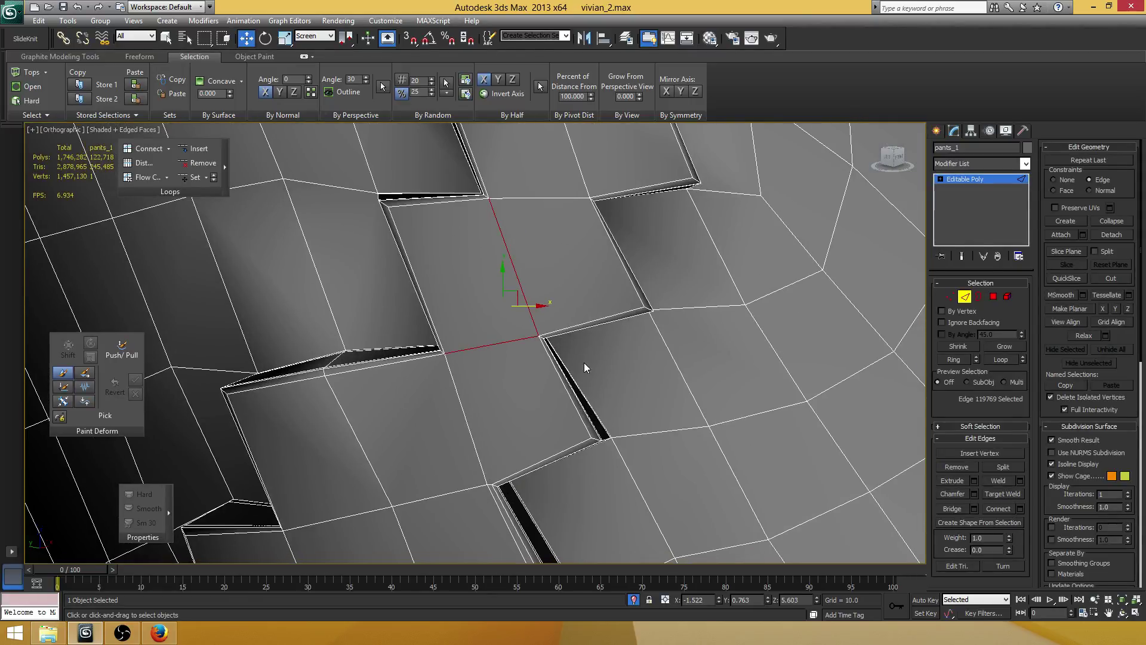
pyautogui.click(1020, 509)
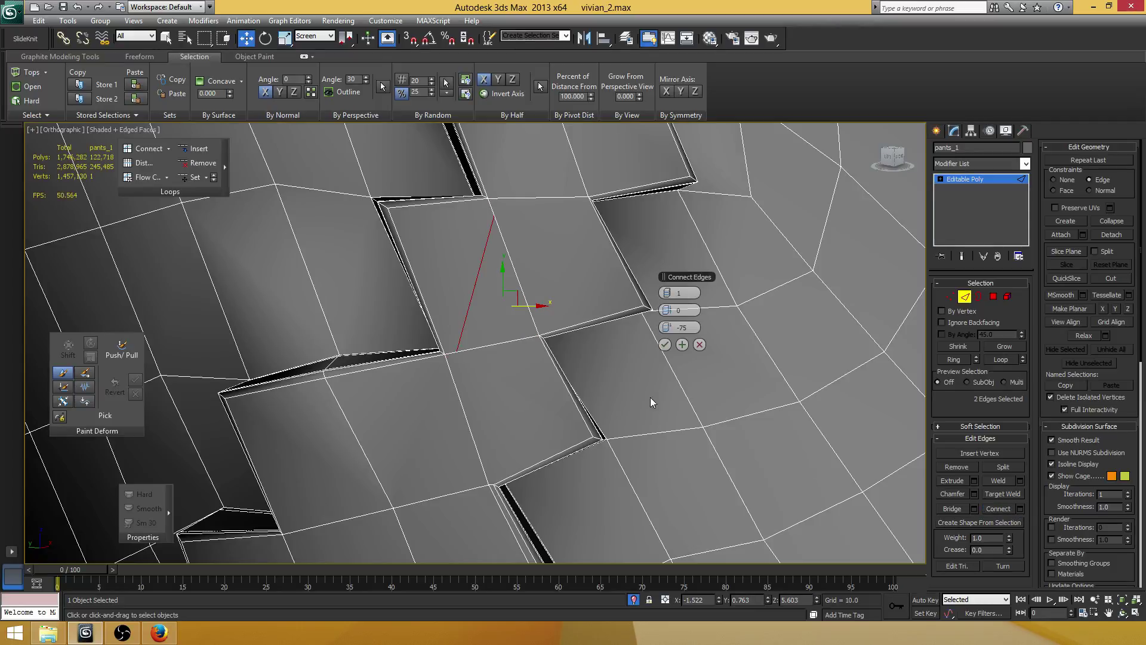
pyautogui.click(670, 293)
pyautogui.click(665, 345)
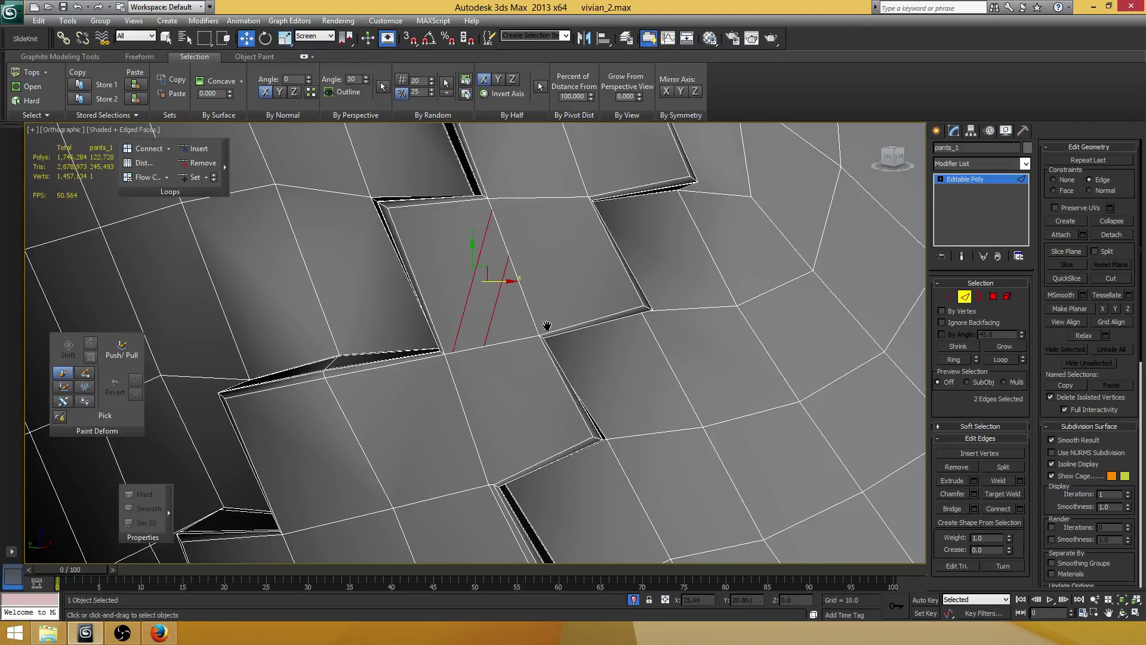
# - Slide both end vertices of the connecting edge nearer the inner corner close to that corner and collapse them into one
pyautogui.press('1')
pyautogui.click(509, 254)
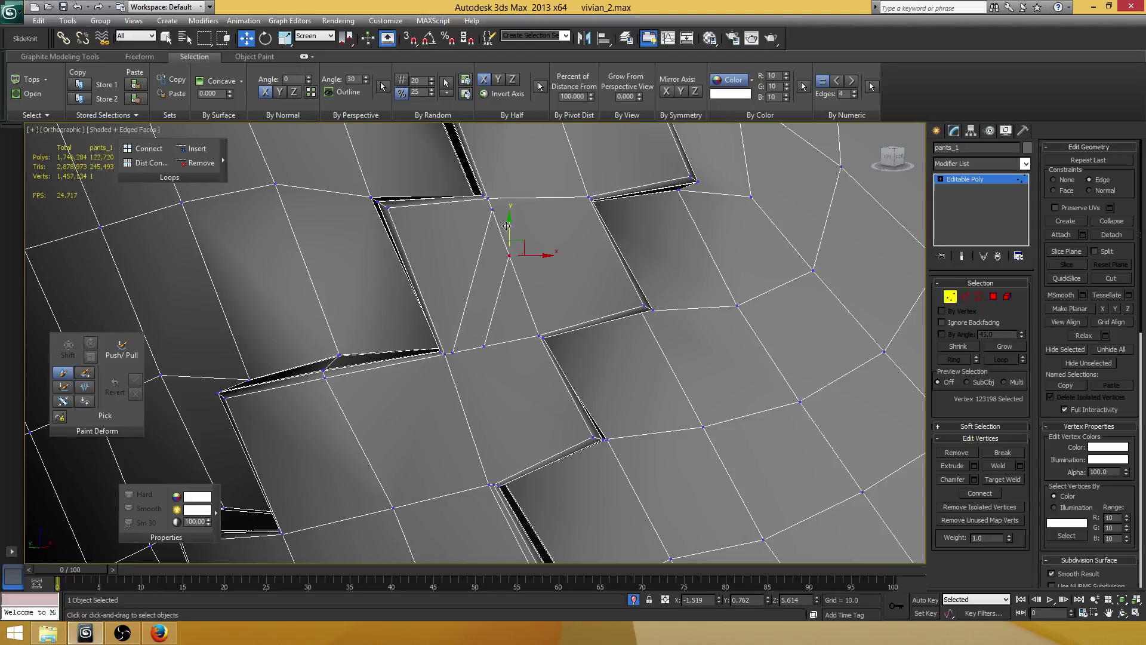
pyautogui.moveTo(511, 250); pyautogui.dragTo(566, 308)
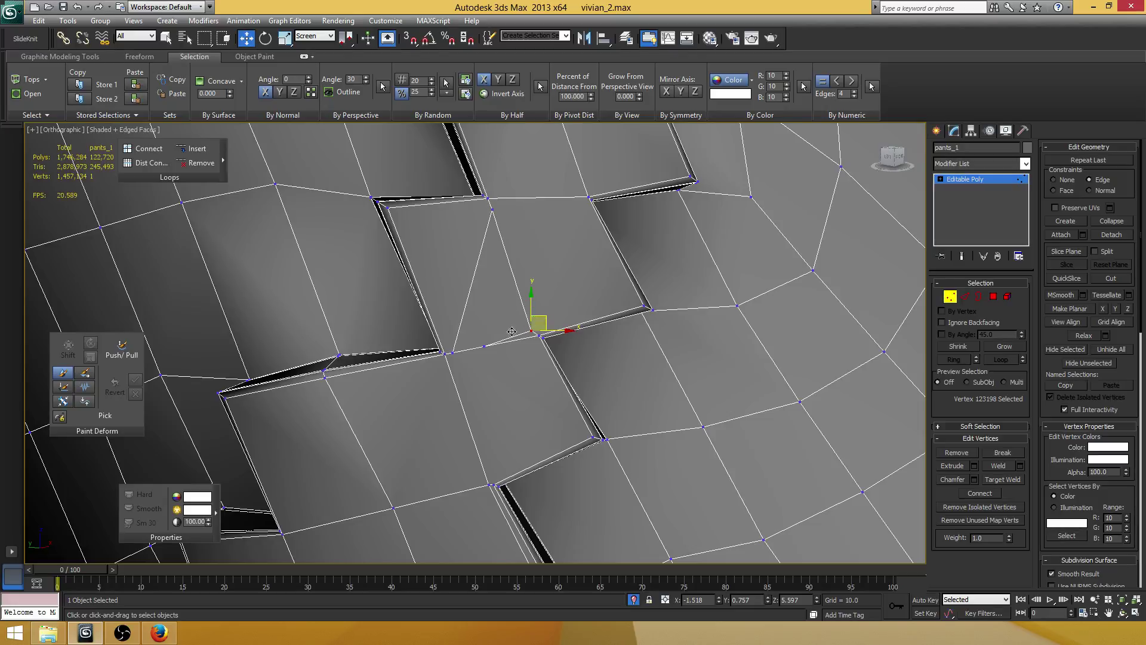
pyautogui.click(483, 346)
pyautogui.moveTo(518, 345); pyautogui.dragTo(550, 341)
pyautogui.keyDown('ctrl'); pyautogui.click(531, 330); pyautogui.keyUp('ctrl')
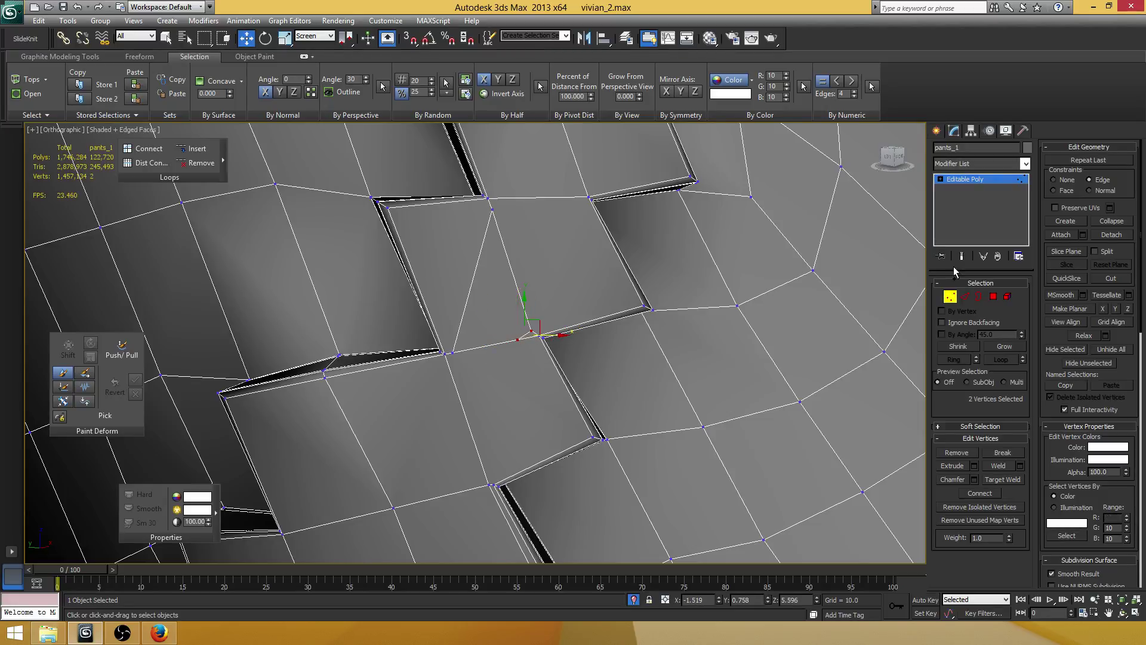
pyautogui.click(1111, 221)
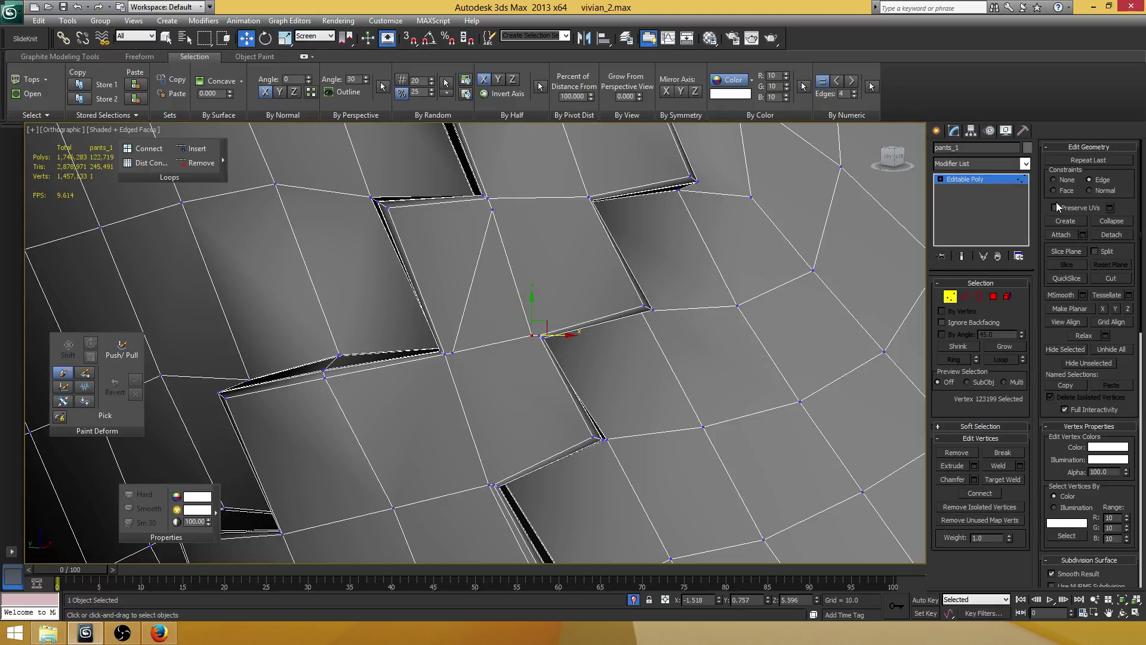
# - Cut a support line from the collapsed vertex down the step, around inside its outer corner and back to the lower inner corner
pyautogui.click(1110, 278)
pyautogui.scroll(3, 513, 253)
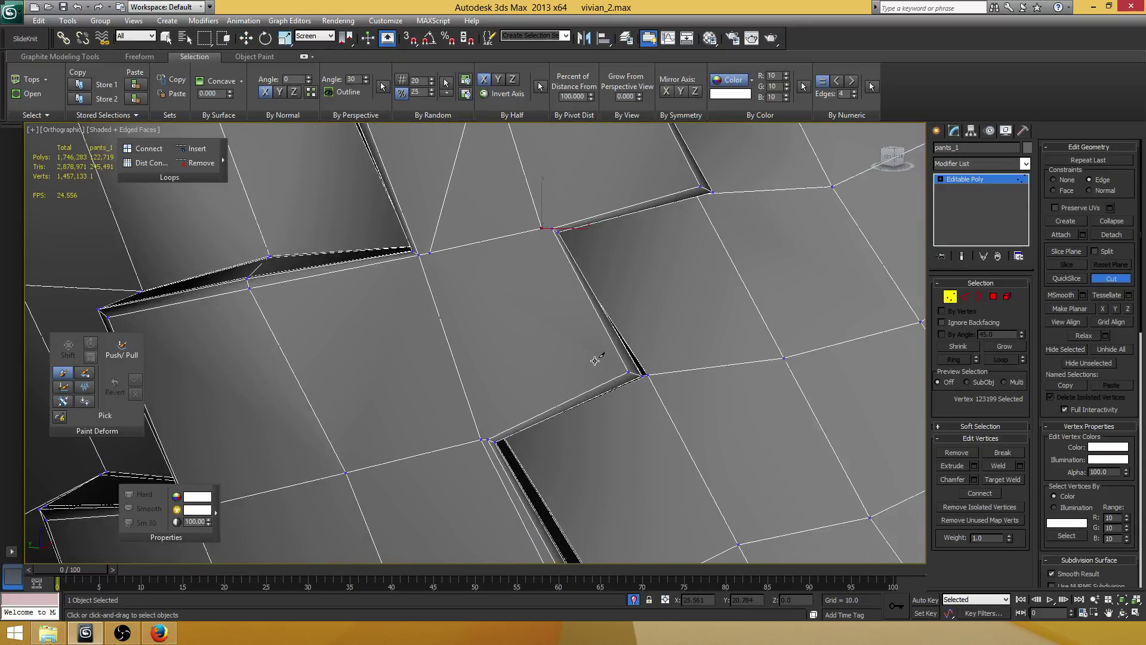
pyautogui.click(611, 365)
pyautogui.click(627, 371)
pyautogui.click(479, 432)
pyautogui.rightClick(479, 432)
pyautogui.moveTo(541, 344); pyautogui.dragTo(526, 342, button='middle')
pyautogui.rightClick(564, 370)
pyautogui.rightClick(594, 367)
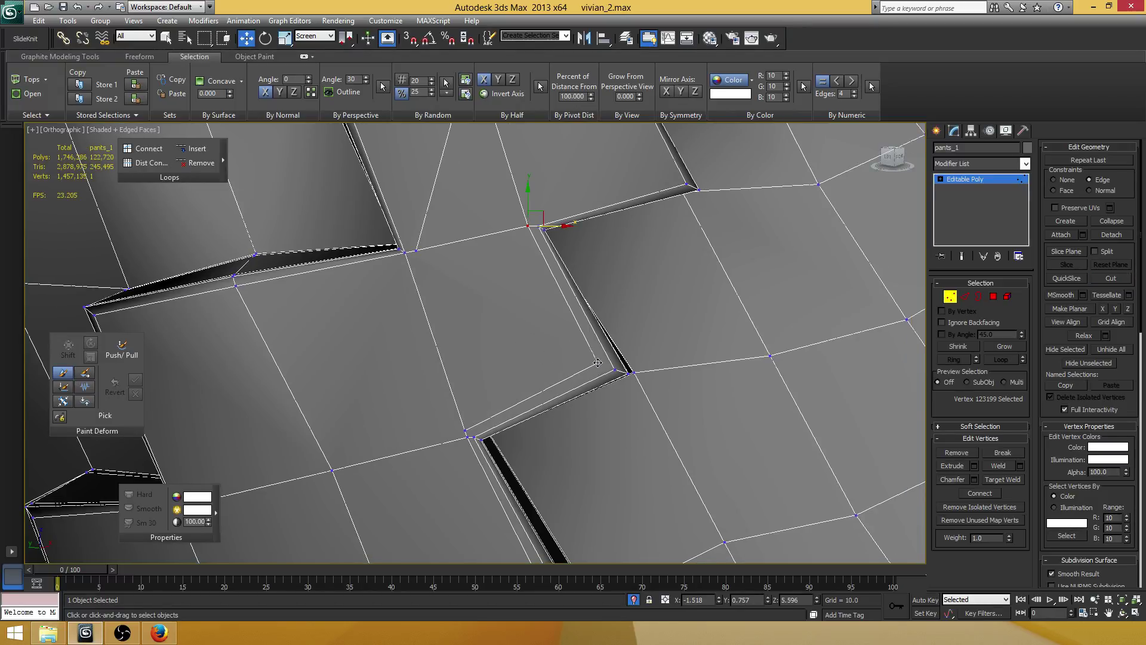
# - Connect the cut's corner vertex to the adjacent outer-corner vertex, and collapse the two vertices beside the lower inner corner
pyautogui.click(615, 369)
pyautogui.keyDown('ctrl'); pyautogui.click(598, 363); pyautogui.keyUp('ctrl')
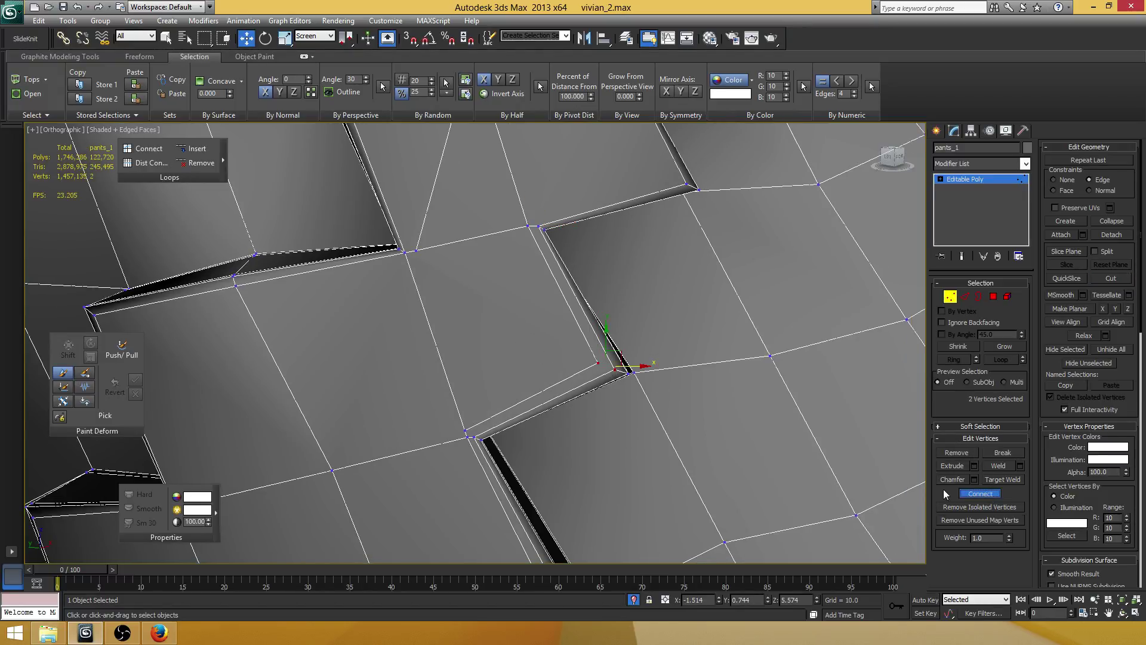
pyautogui.moveTo(526, 424); pyautogui.dragTo(537, 367, button='middle')
pyautogui.click(478, 377)
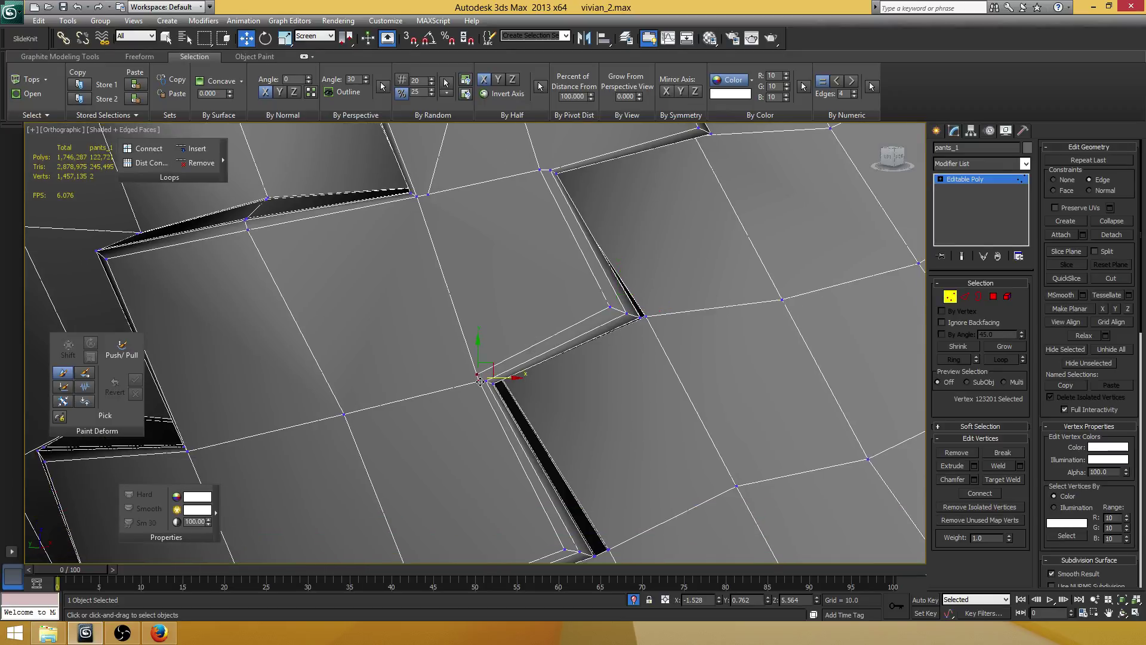
pyautogui.keyDown('ctrl'); pyautogui.click(480, 381); pyautogui.keyUp('ctrl')
# - Connect the remaining diagonal edge to the support edge along the opposite upper side of the strip face with one segment
pyautogui.moveTo(556, 162); pyautogui.dragTo(463, 347, button='middle')
pyautogui.scroll(-3, 463, 346)
pyautogui.moveTo(443, 298); pyautogui.dragTo(451, 299, button='middle')
pyautogui.scroll(3, 415, 354)
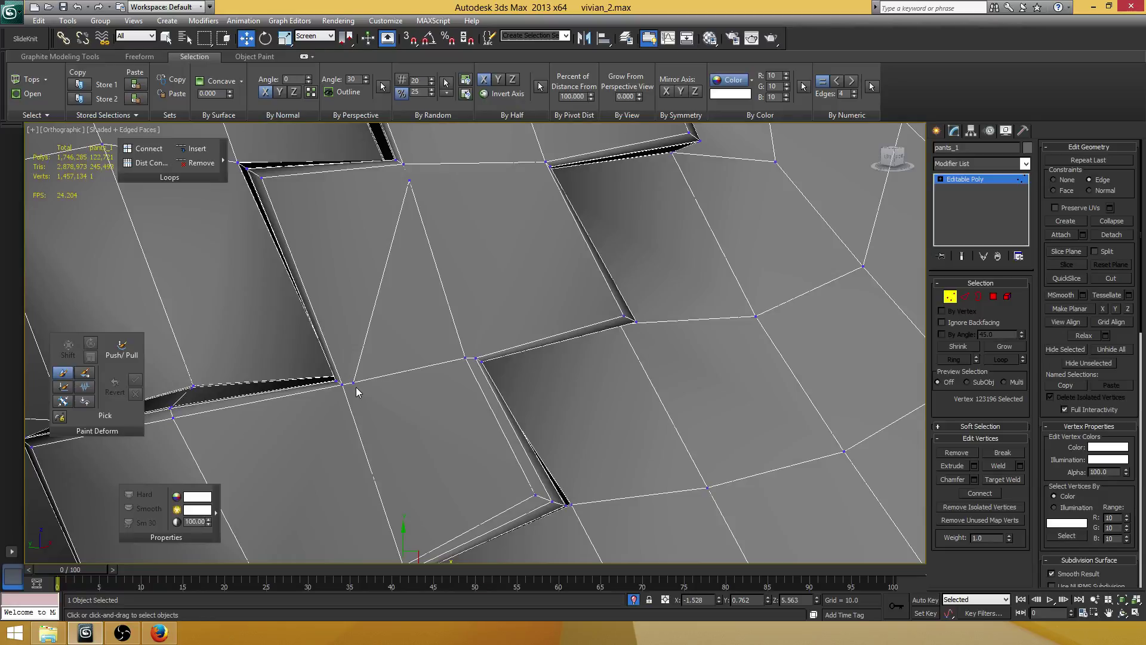
pyautogui.keyDown('alt'); pyautogui.moveTo(355, 383); pyautogui.dragTo(424, 296, button='middle'); pyautogui.keyUp('alt')
pyautogui.press('2')
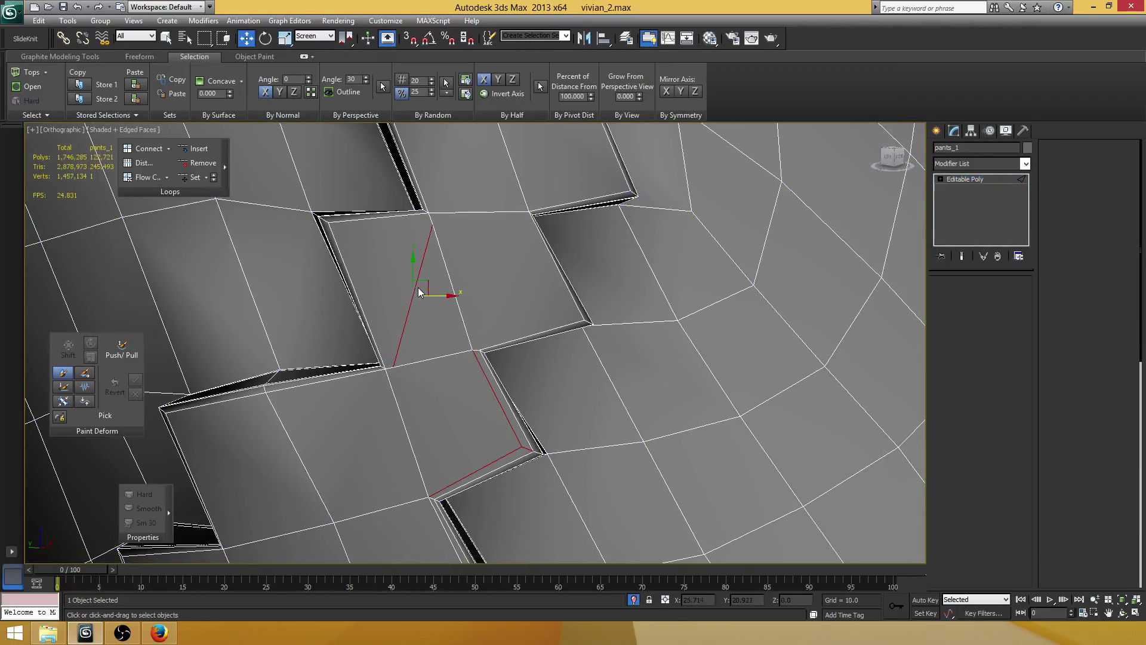
pyautogui.click(416, 286)
pyautogui.moveTo(382, 250); pyautogui.dragTo(402, 270, button='middle')
pyautogui.click(373, 241)
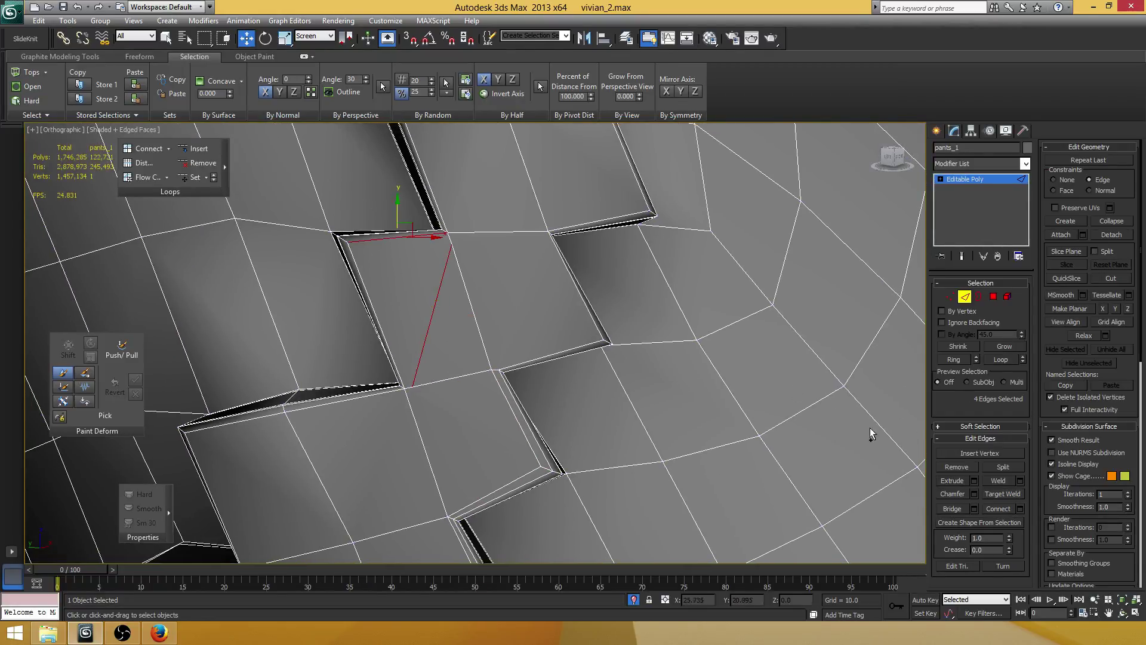
pyautogui.moveTo(404, 190); pyautogui.dragTo(416, 203, button='middle')
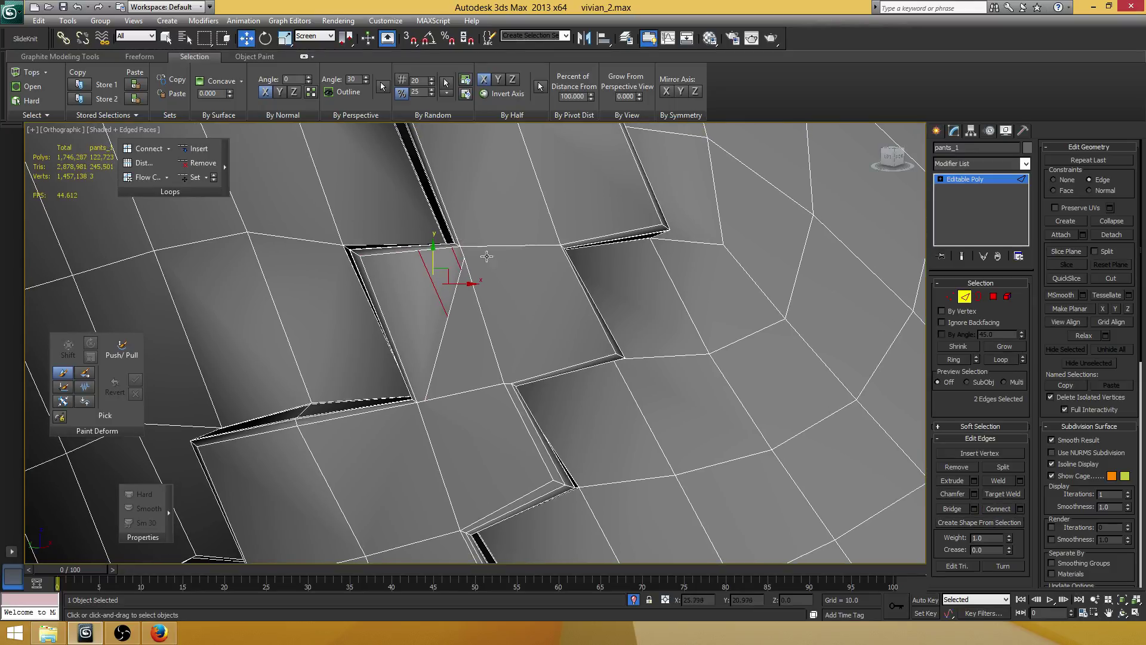
pyautogui.hotkey('ctrl', 'z')
pyautogui.moveTo(513, 285); pyautogui.dragTo(539, 294, button='middle')
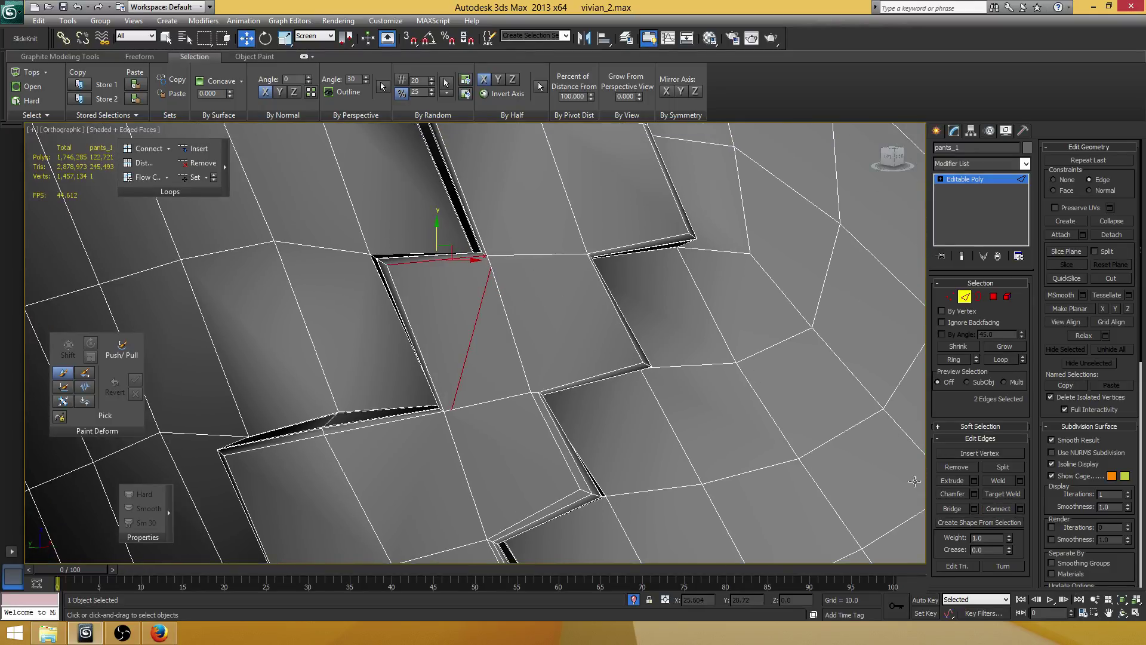
pyautogui.click(1020, 509)
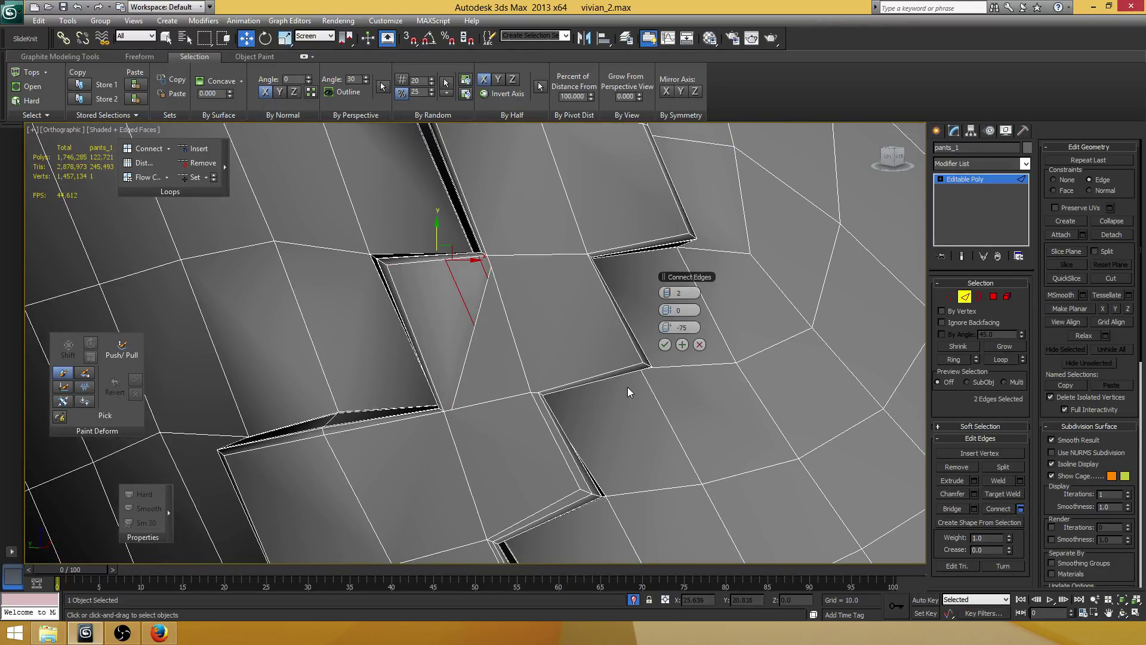
pyautogui.click(665, 344)
pyautogui.press('1')
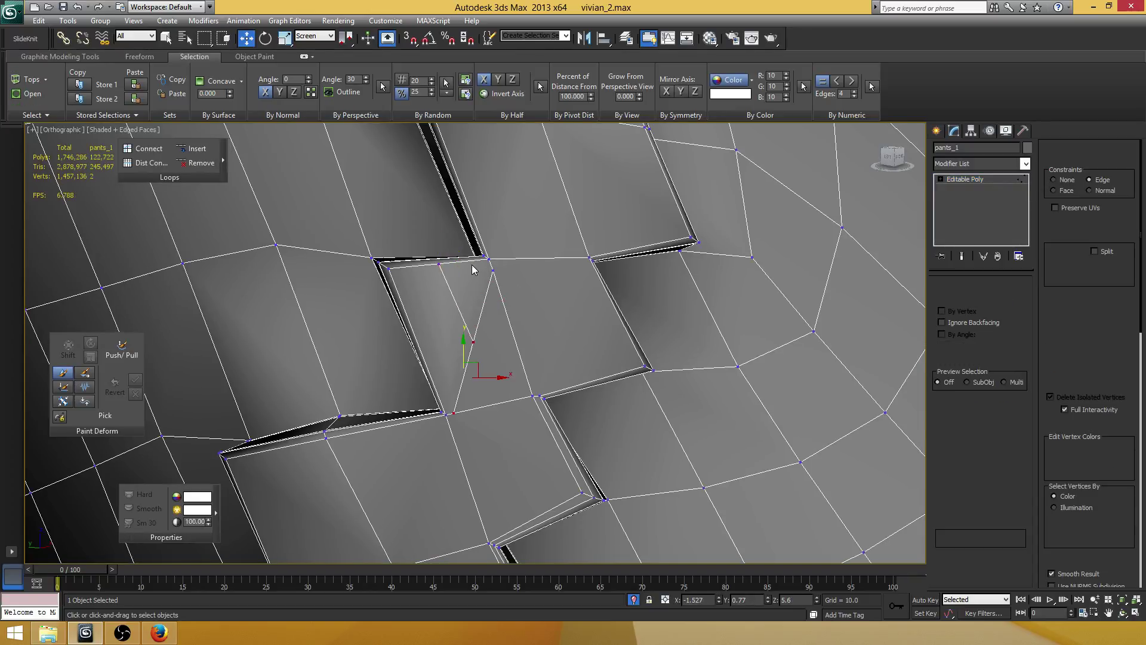
# - Target-weld the middle vertex of the step's upper support edge to the support vertex at the adjoining corner
pyautogui.click(439, 263)
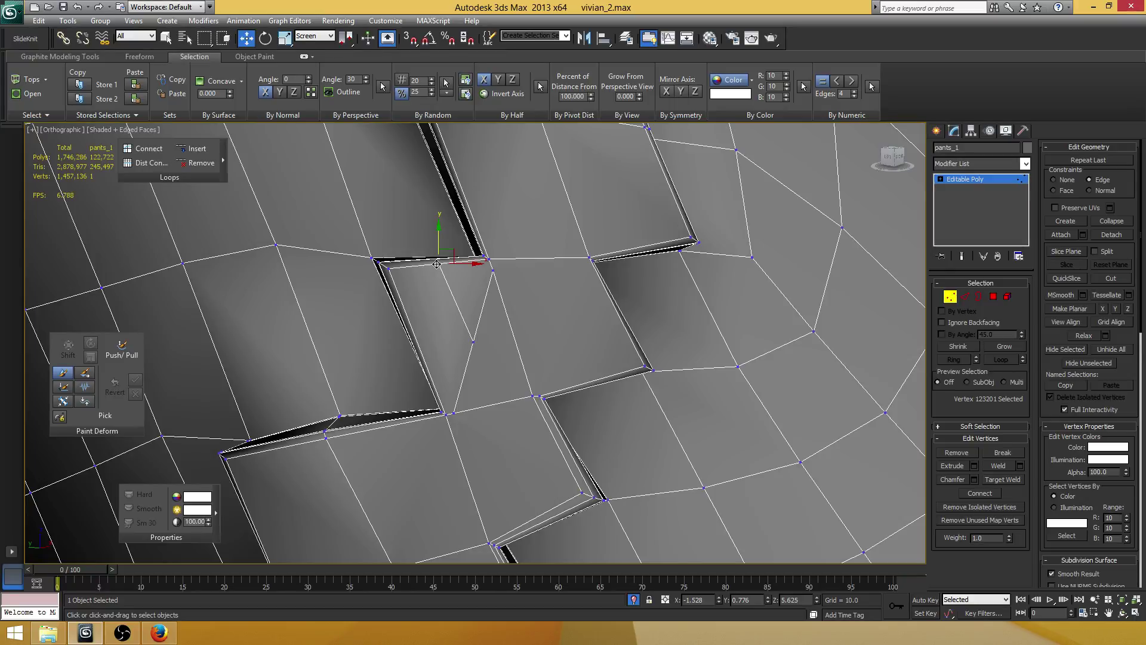
pyautogui.moveTo(448, 270); pyautogui.dragTo(472, 283, button='middle')
pyautogui.click(1002, 479)
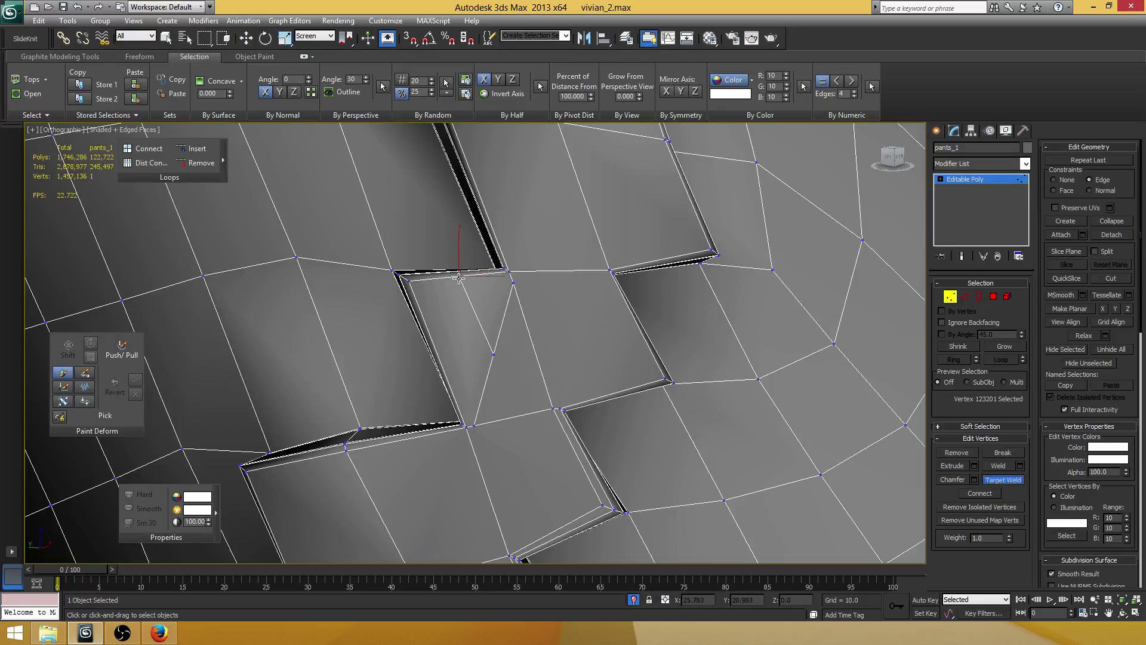
pyautogui.click(411, 282)
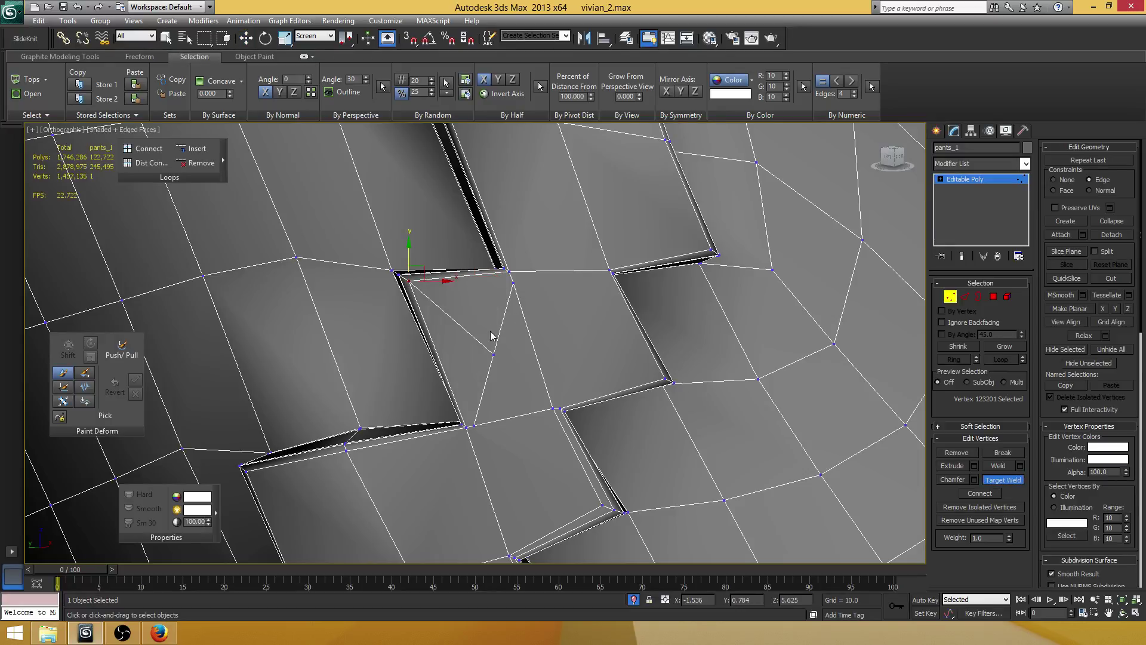
# - Slide the leftover mid-face vertex along its edge up beside that corner, and nudge the vertex at the support edge's other end
pyautogui.press('w')
pyautogui.click(493, 354)
pyautogui.moveTo(514, 315); pyautogui.dragTo(560, 325, button='middle')
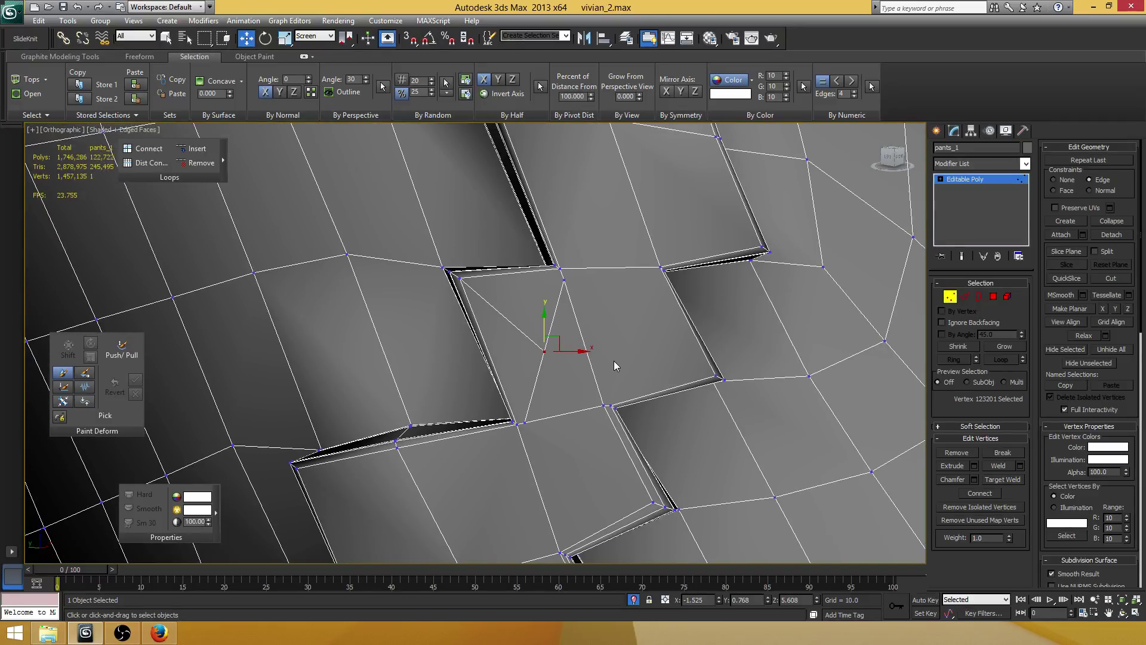
pyautogui.moveTo(564, 352); pyautogui.dragTo(513, 337)
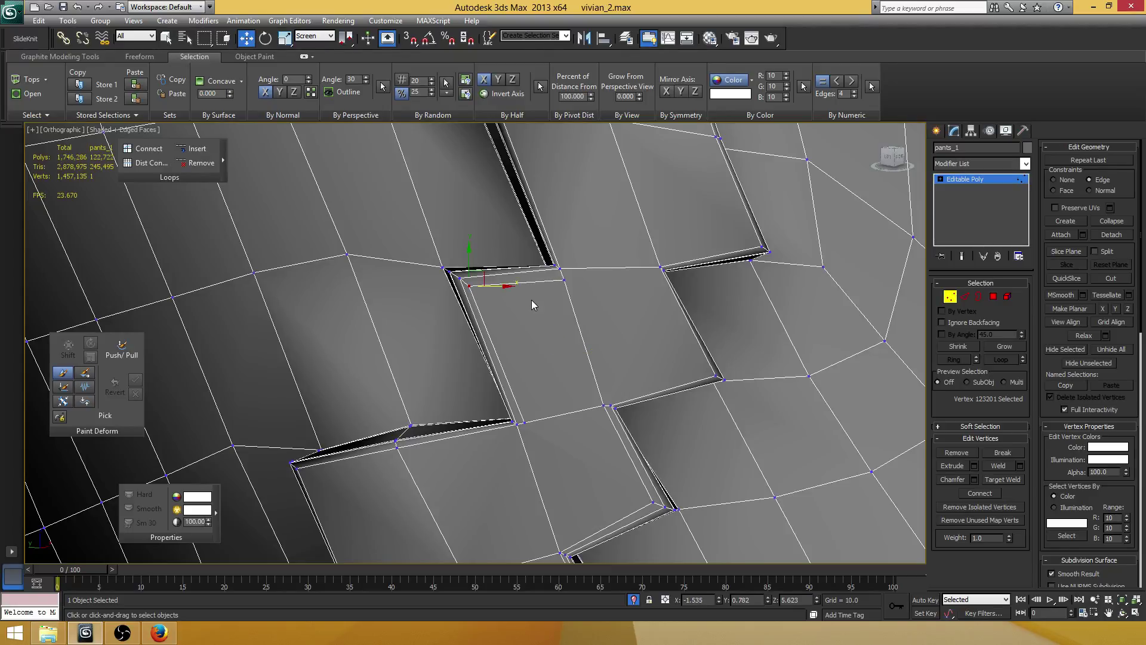
pyautogui.click(564, 280)
pyautogui.moveTo(565, 249); pyautogui.dragTo(567, 245)
# - Connect the two cross edges of the strip face above with one segment, slid to -77 beside the dark seam gap
pyautogui.moveTo(682, 320); pyautogui.dragTo(501, 299, button='middle')
pyautogui.scroll(-4, 500, 296)
pyautogui.press('2')
pyautogui.scroll(4, 465, 314)
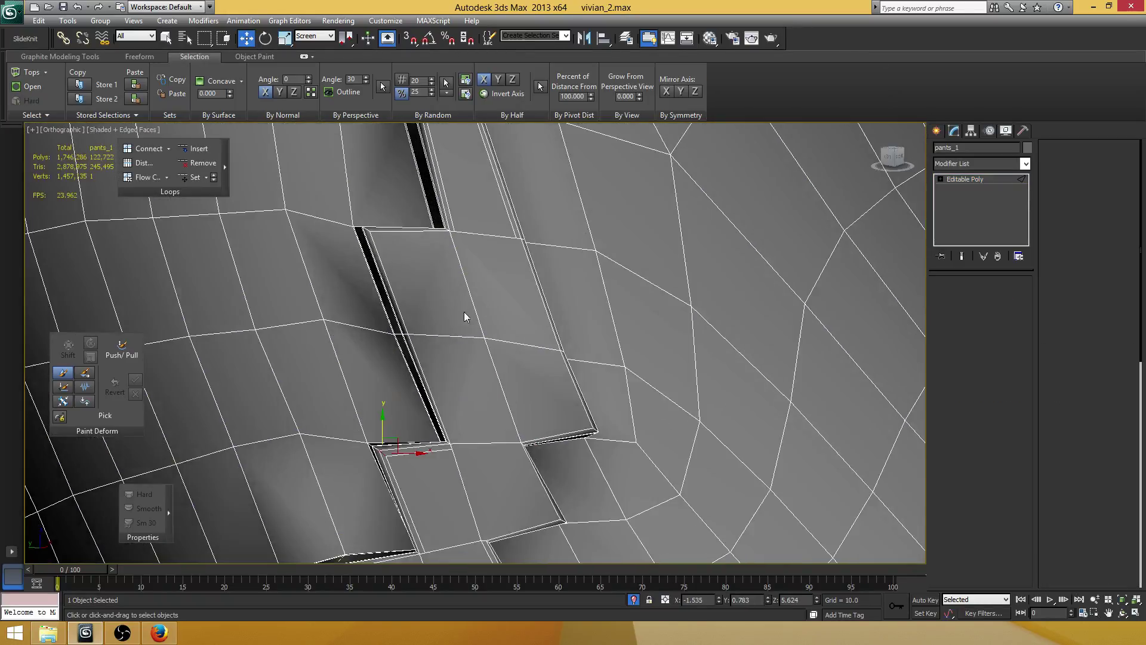
pyautogui.click(460, 317)
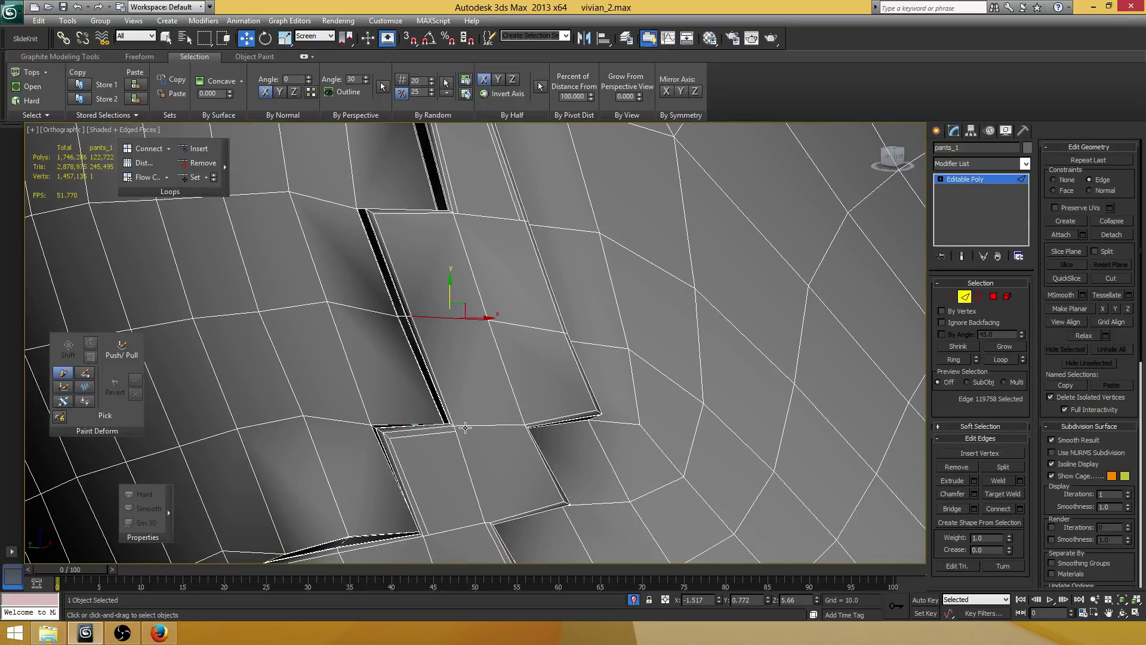
pyautogui.keyDown('ctrl'); pyautogui.click(466, 425); pyautogui.keyUp('ctrl')
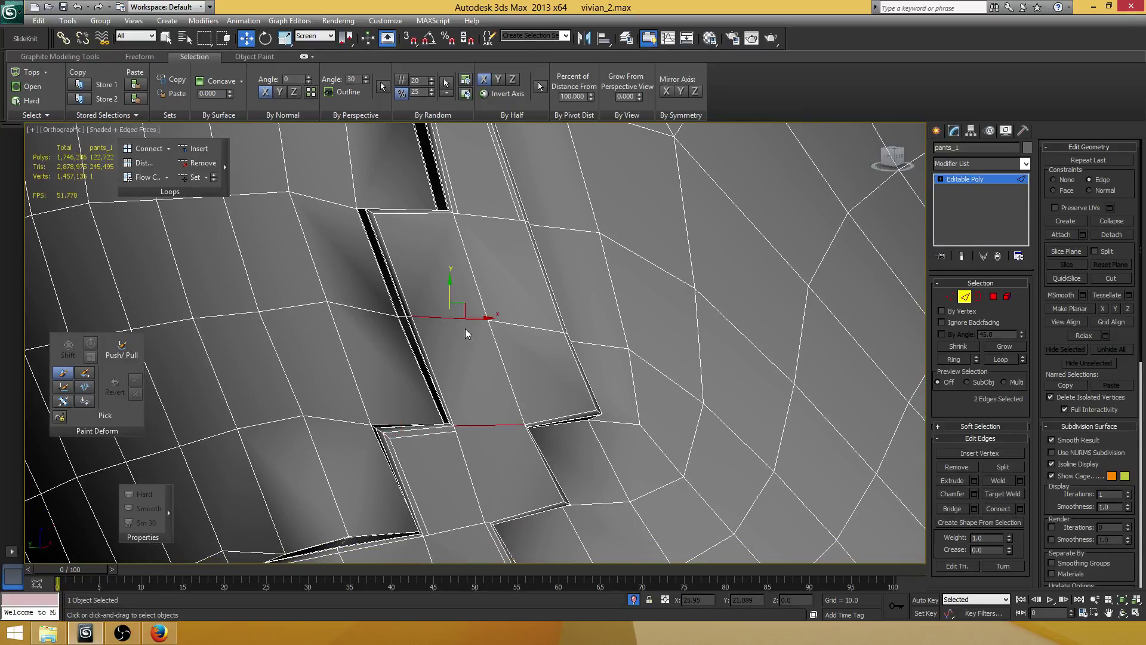
pyautogui.moveTo(479, 351); pyautogui.dragTo(522, 351, button='middle')
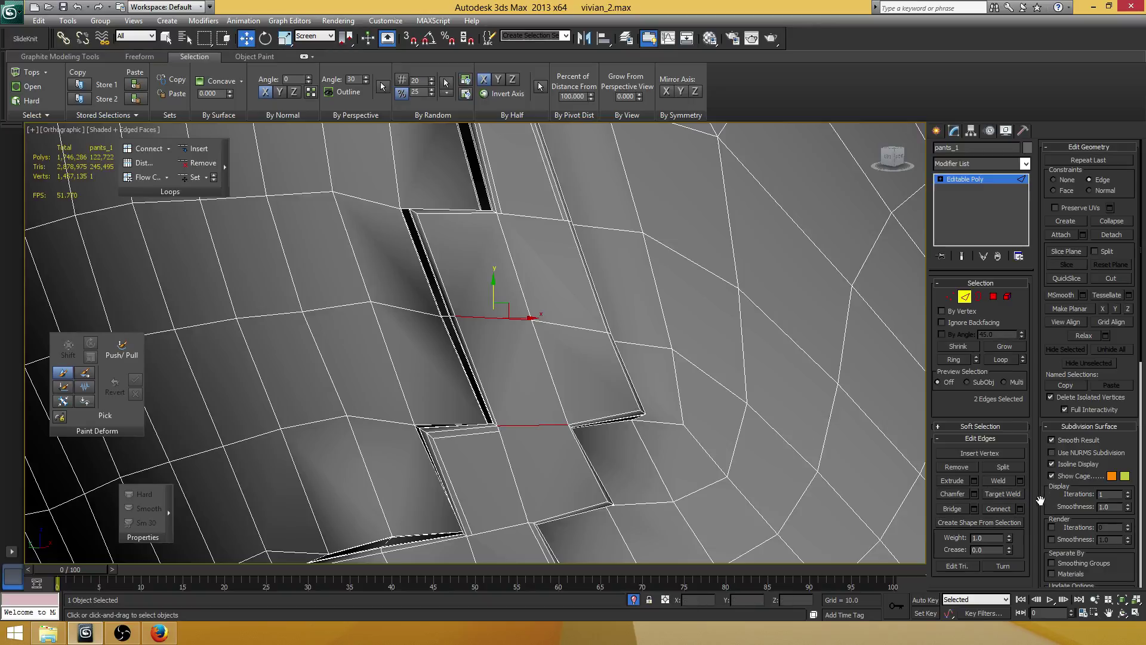
pyautogui.click(1020, 509)
pyautogui.moveTo(670, 333); pyautogui.dragTo(648, 348)
pyautogui.click(665, 344)
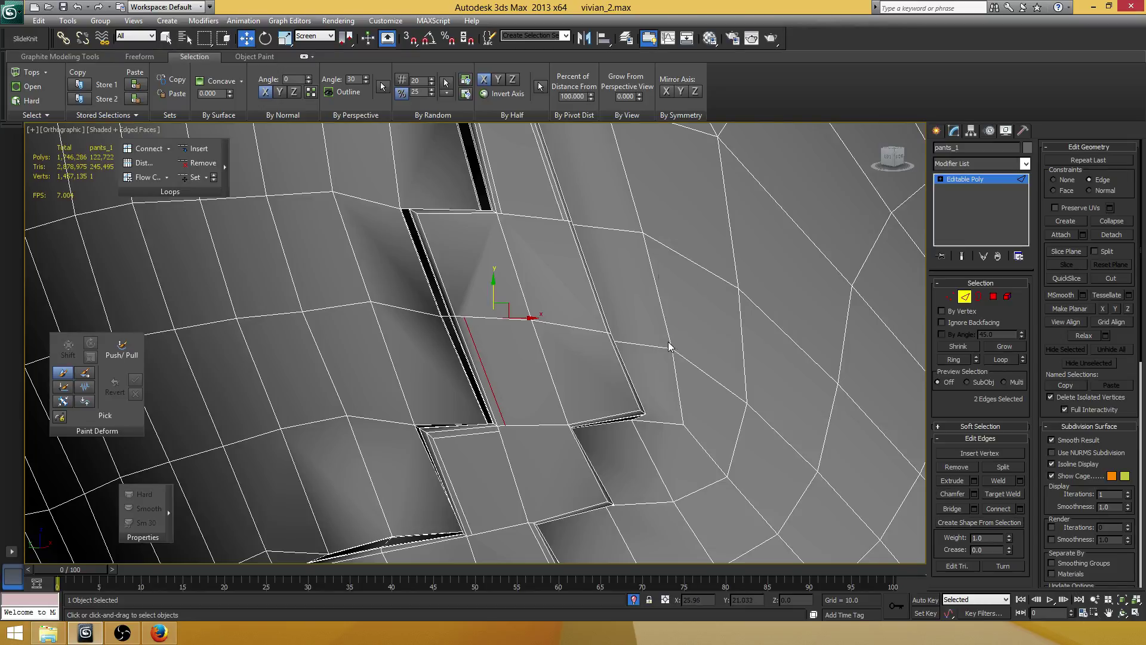
# - Connect the lower end vertex of the new support edge to the adjacent vertex at the step's inner corner
pyautogui.scroll(3, 561, 388)
pyautogui.press('1')
pyautogui.click(515, 402)
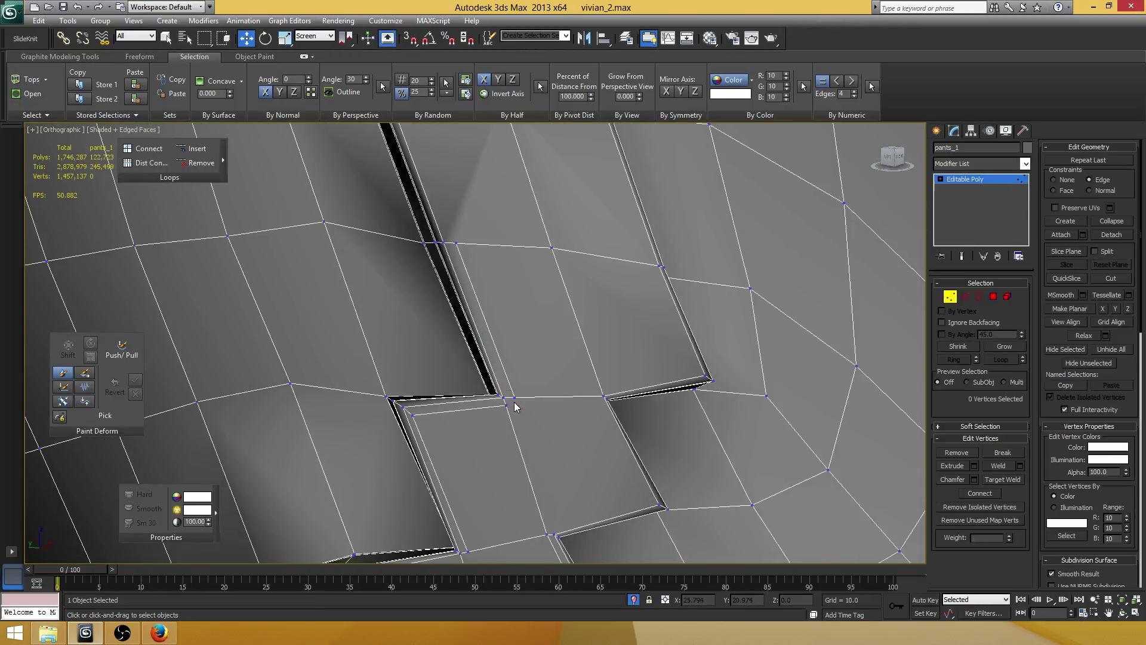
pyautogui.click(515, 398)
pyautogui.keyDown('ctrl'); pyautogui.click(507, 405); pyautogui.keyUp('ctrl')
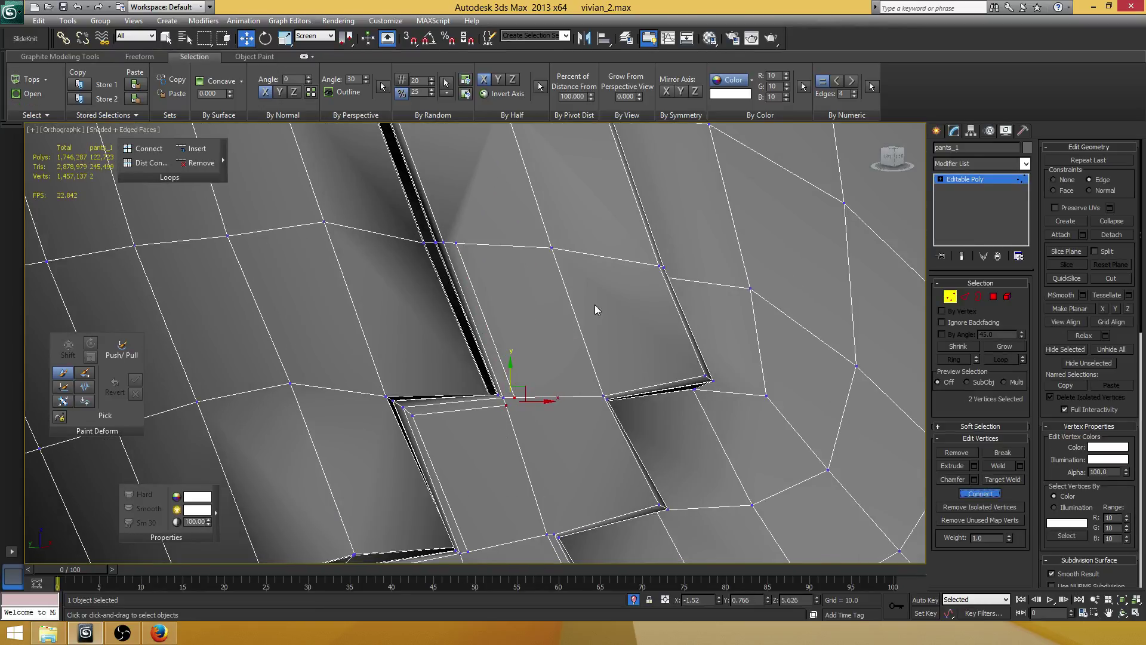
# - Cut a support line from the new edge's upper end up the next face, around inside its corner, and across to the opposite inner corner
pyautogui.moveTo(505, 296); pyautogui.dragTo(572, 513, button='middle')
pyautogui.click(1096, 278)
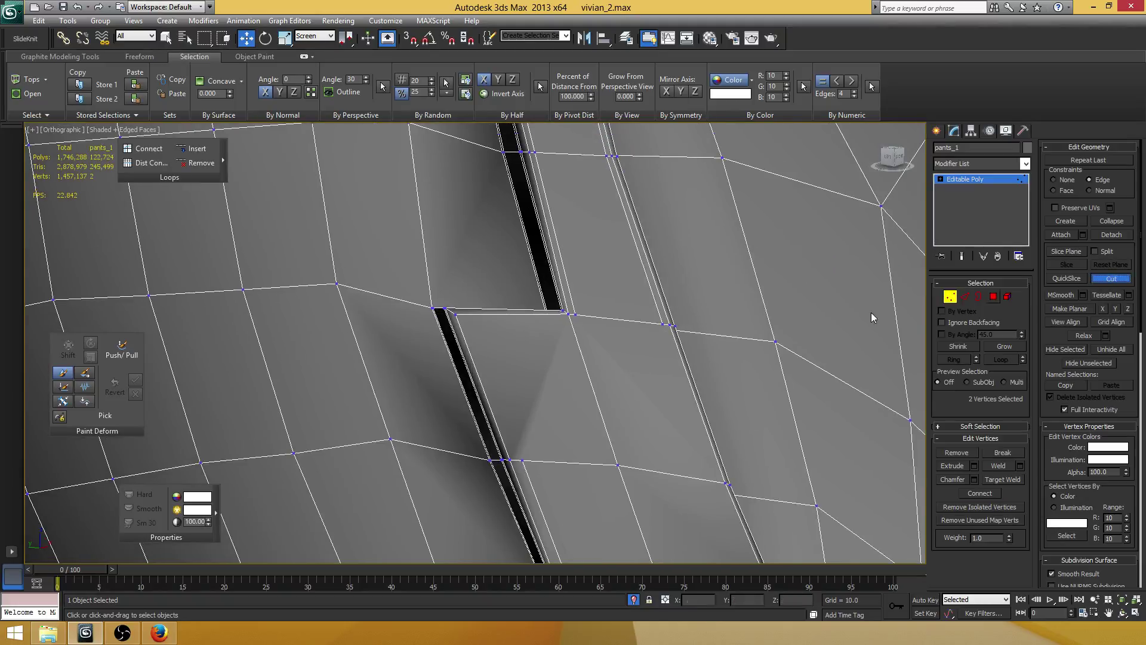
pyautogui.click(522, 459)
pyautogui.click(471, 325)
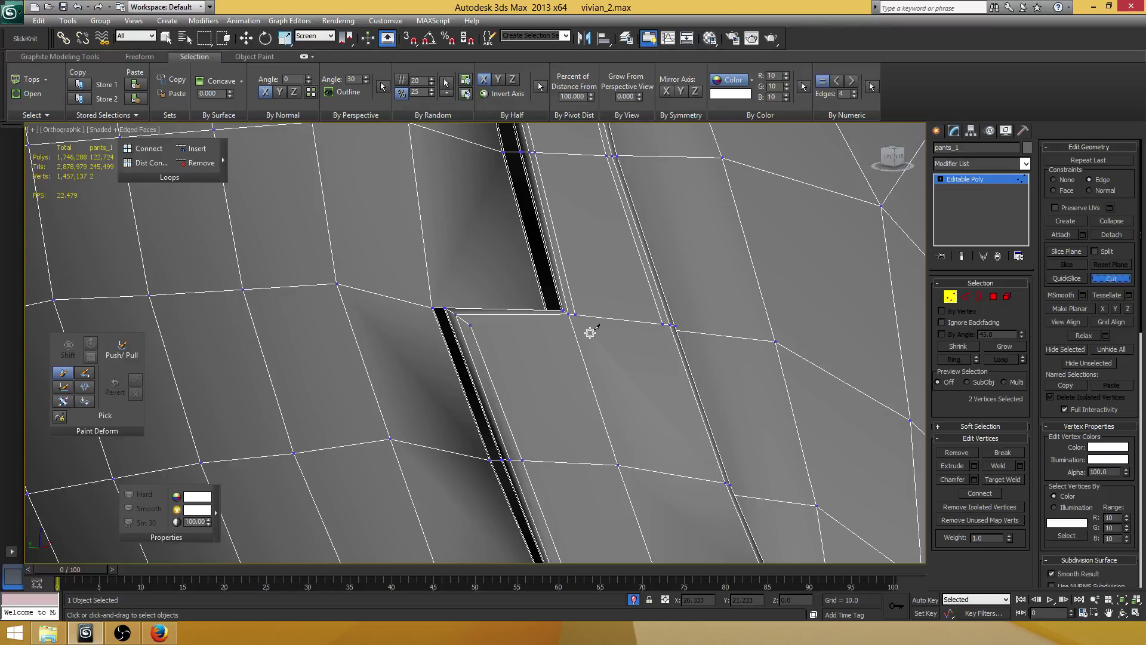
pyautogui.click(574, 315)
pyautogui.scroll(2, 474, 326)
pyautogui.rightClick(472, 322)
pyautogui.click(487, 335)
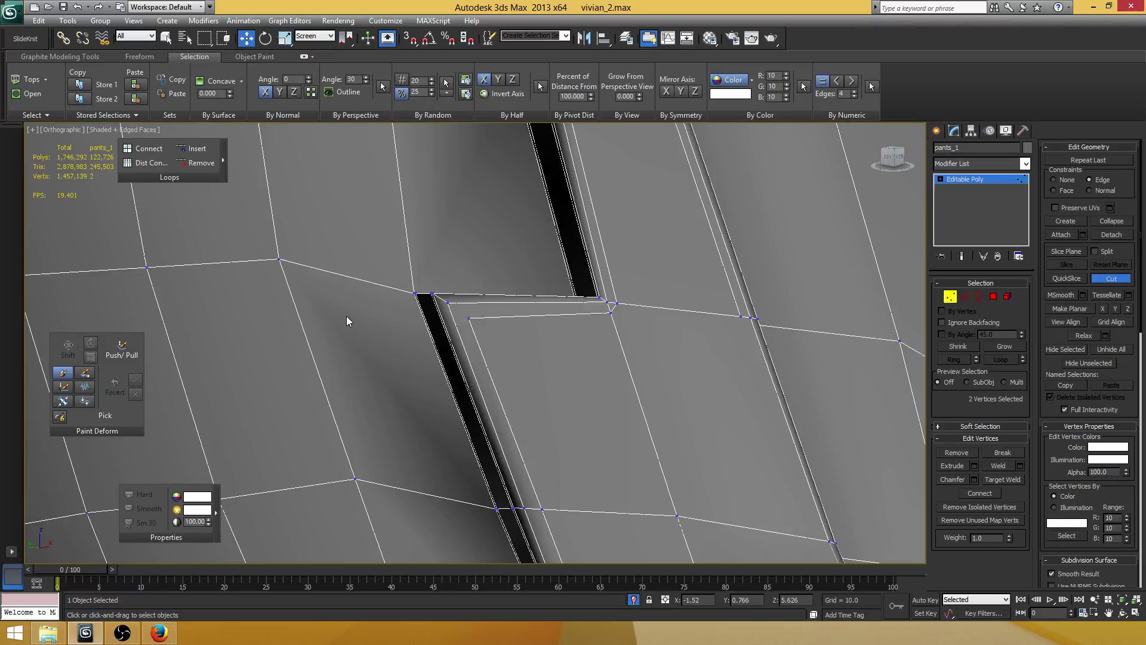
# - Connect the cut's corner vertex to the neighbouring outer-corner vertex, and collapse the two vertices at the cut's other end
pyautogui.click(467, 317)
pyautogui.keyDown('ctrl'); pyautogui.click(447, 302); pyautogui.keyUp('ctrl')
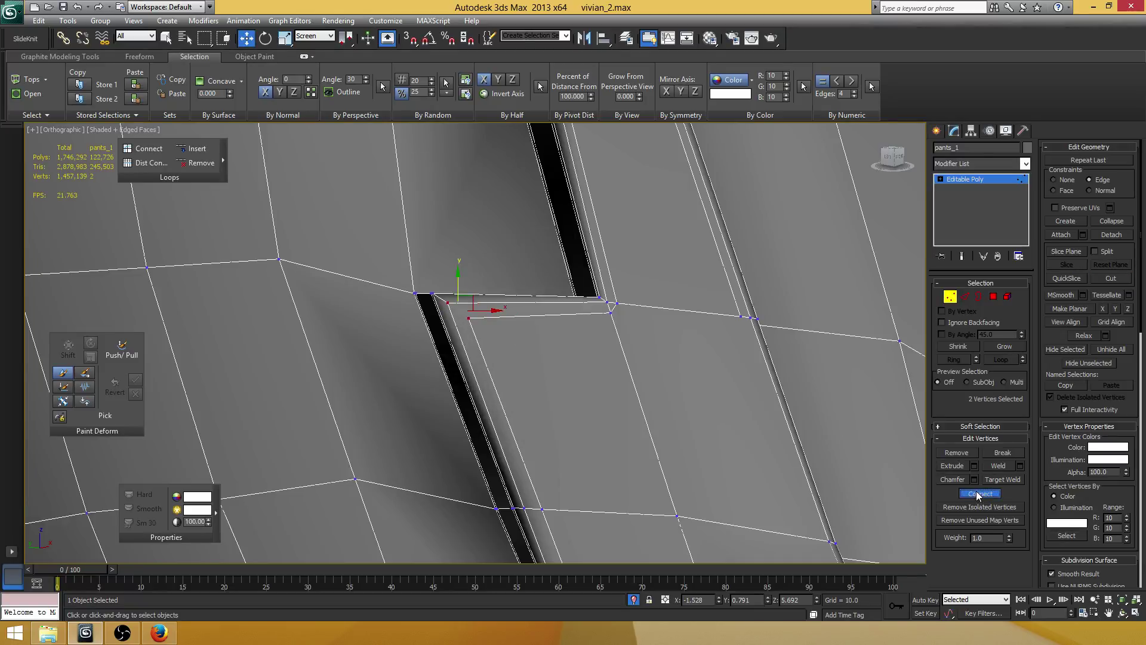
pyautogui.click(979, 493)
pyautogui.click(616, 303)
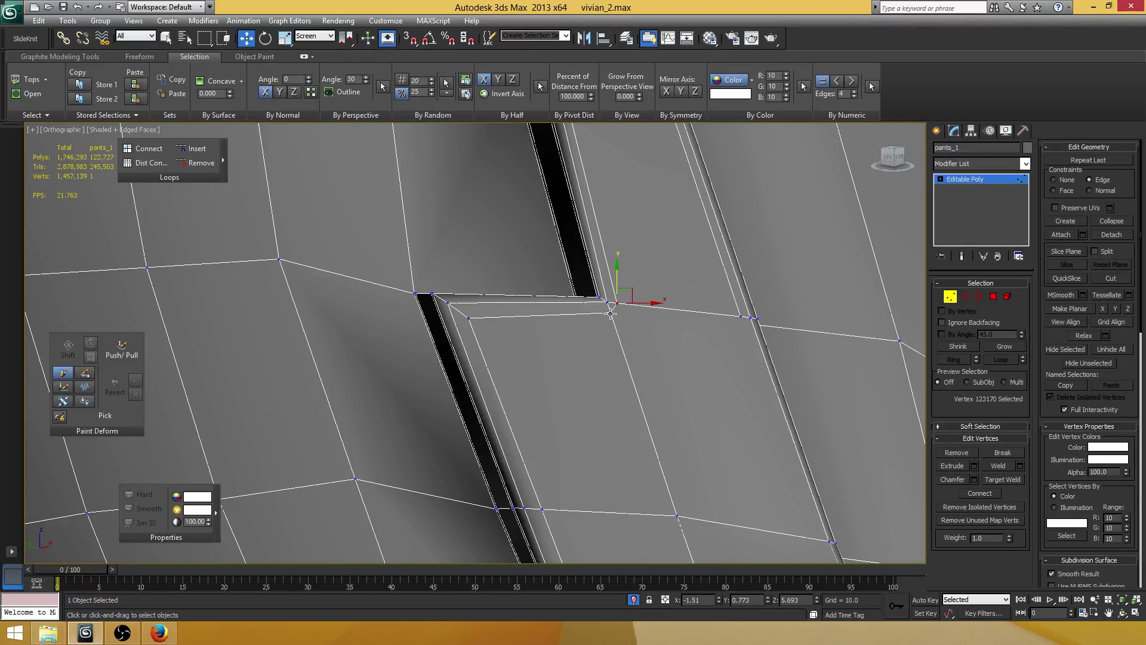
pyautogui.keyDown('ctrl'); pyautogui.click(611, 312); pyautogui.keyUp('ctrl')
pyautogui.click(1103, 224)
# - Collapse the two neighbouring vertices at the inner corner of the step below into one
pyautogui.moveTo(647, 326); pyautogui.dragTo(551, 219, button='middle')
pyautogui.scroll(-3, 591, 322)
pyautogui.scroll(8, 551, 219)
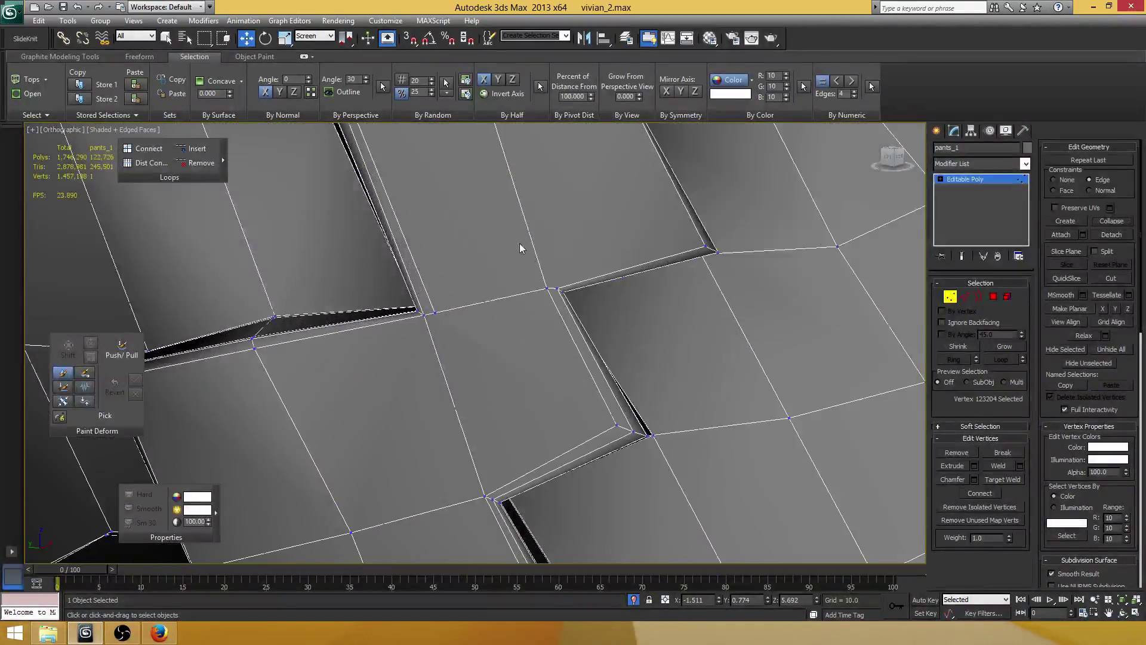
pyautogui.click(510, 215)
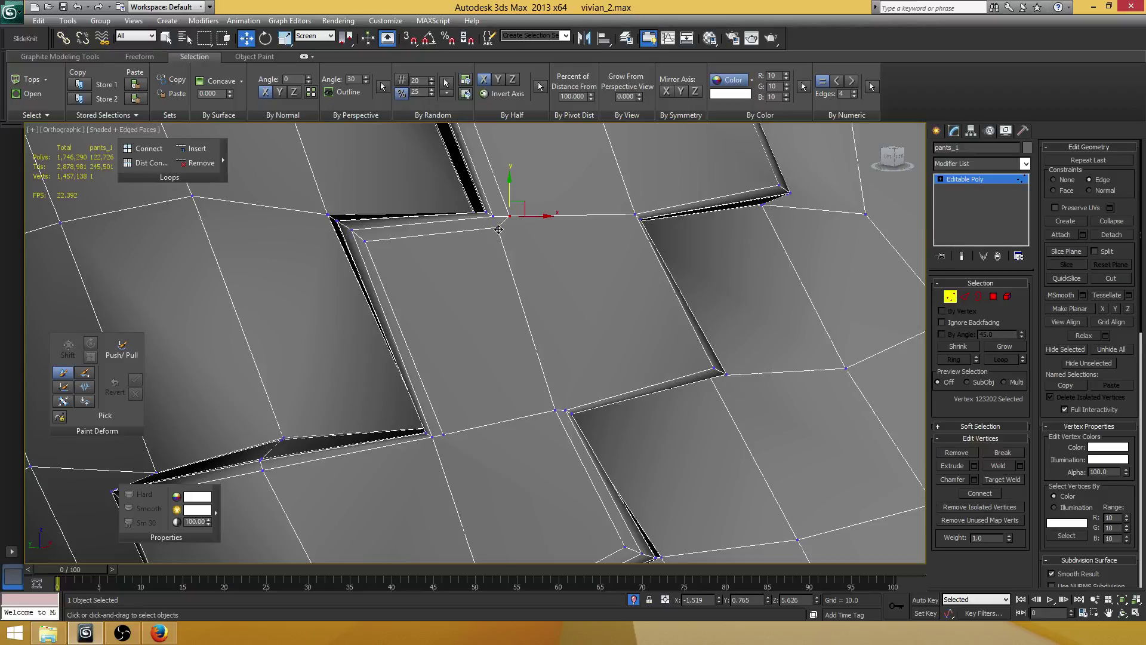
pyautogui.keyDown('ctrl'); pyautogui.click(498, 227); pyautogui.keyUp('ctrl')
pyautogui.keyDown('alt'); pyautogui.moveTo(505, 230); pyautogui.dragTo(755, 354, button='middle'); pyautogui.keyUp('alt')
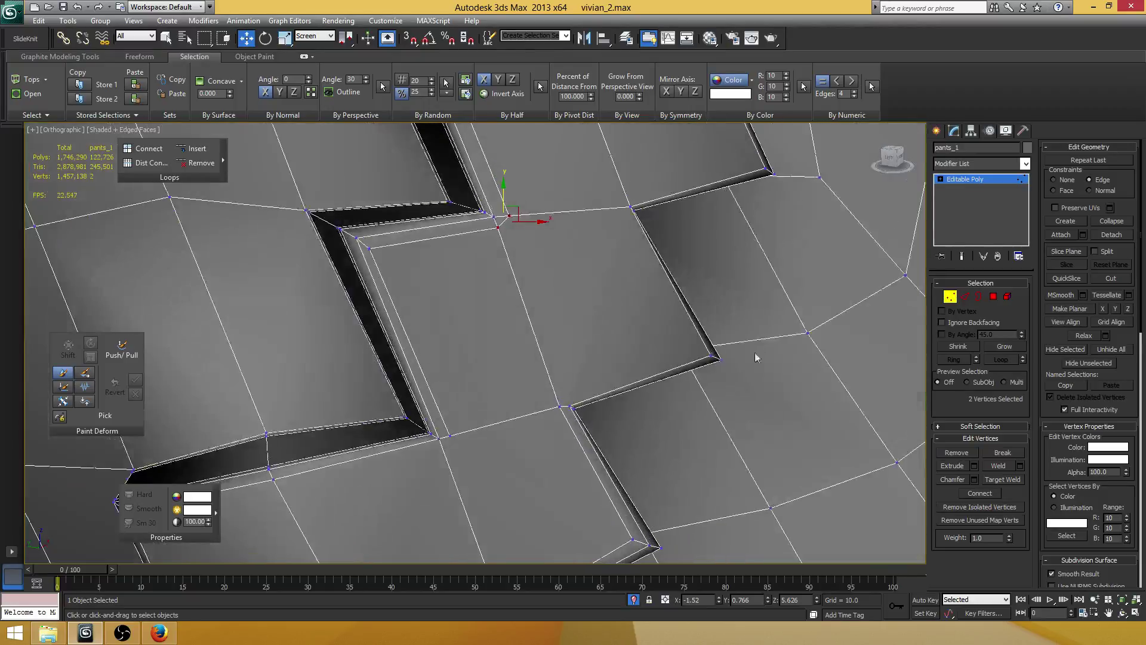
pyautogui.click(1103, 220)
pyautogui.keyDown('alt'); pyautogui.moveTo(597, 320); pyautogui.dragTo(486, 358, button='middle'); pyautogui.keyUp('alt')
pyautogui.press('2')
pyautogui.click(488, 364)
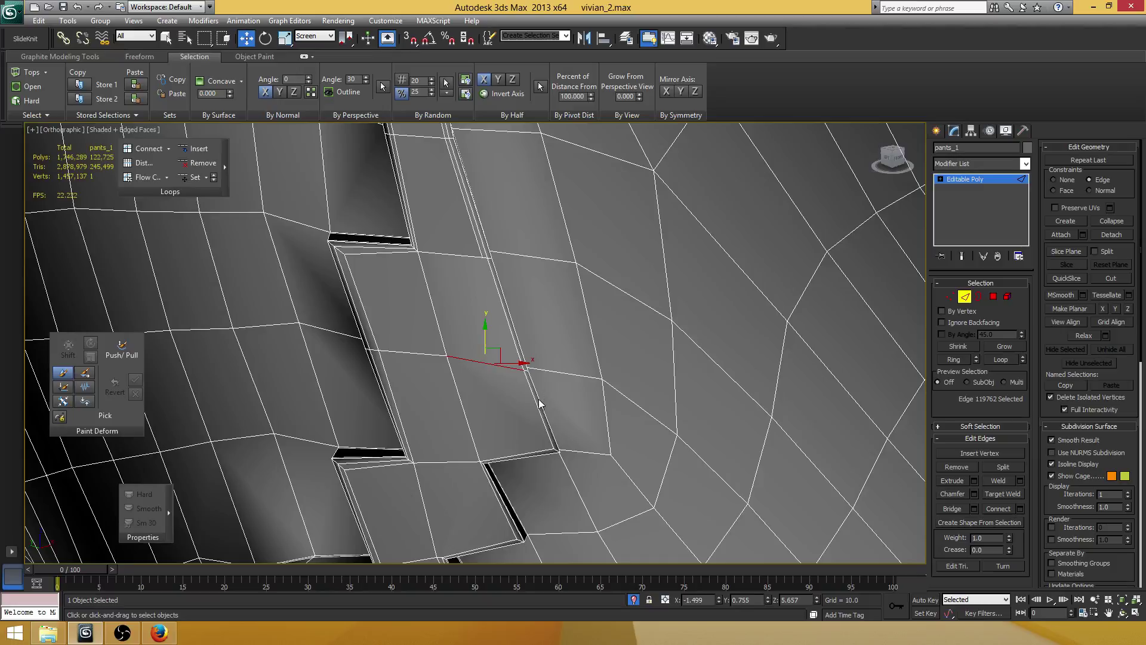
pyautogui.keyDown('alt'); pyautogui.moveTo(523, 378); pyautogui.dragTo(576, 389, button='middle'); pyautogui.keyUp('alt')
pyautogui.keyDown('ctrl'); pyautogui.click(442, 353); pyautogui.keyUp('ctrl')
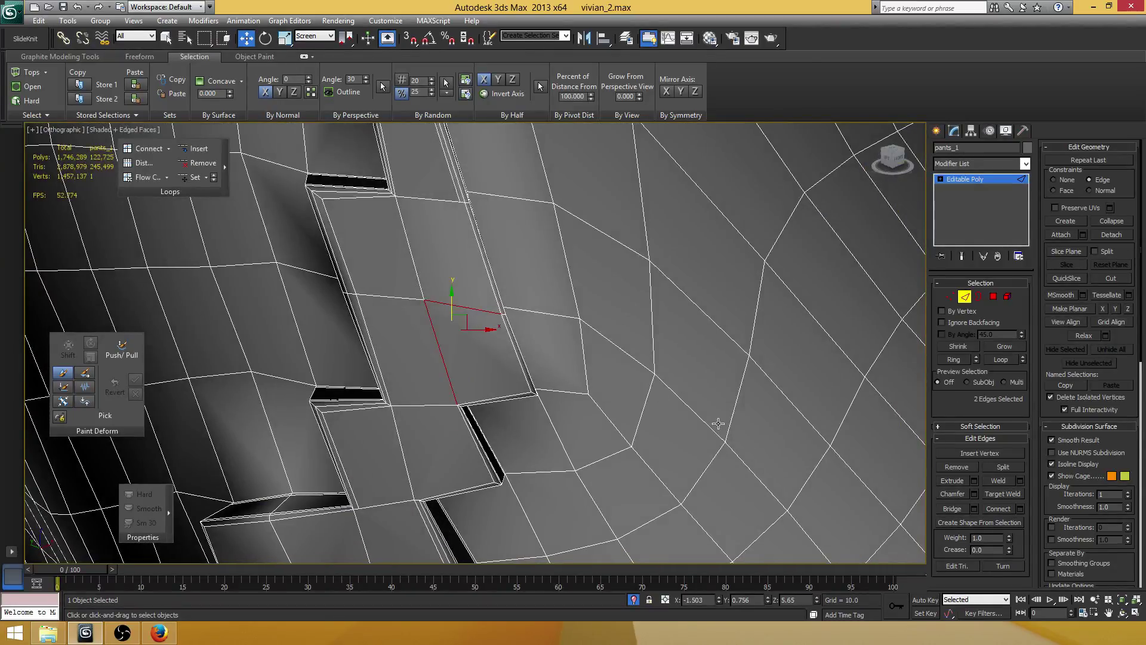
pyautogui.click(1020, 510)
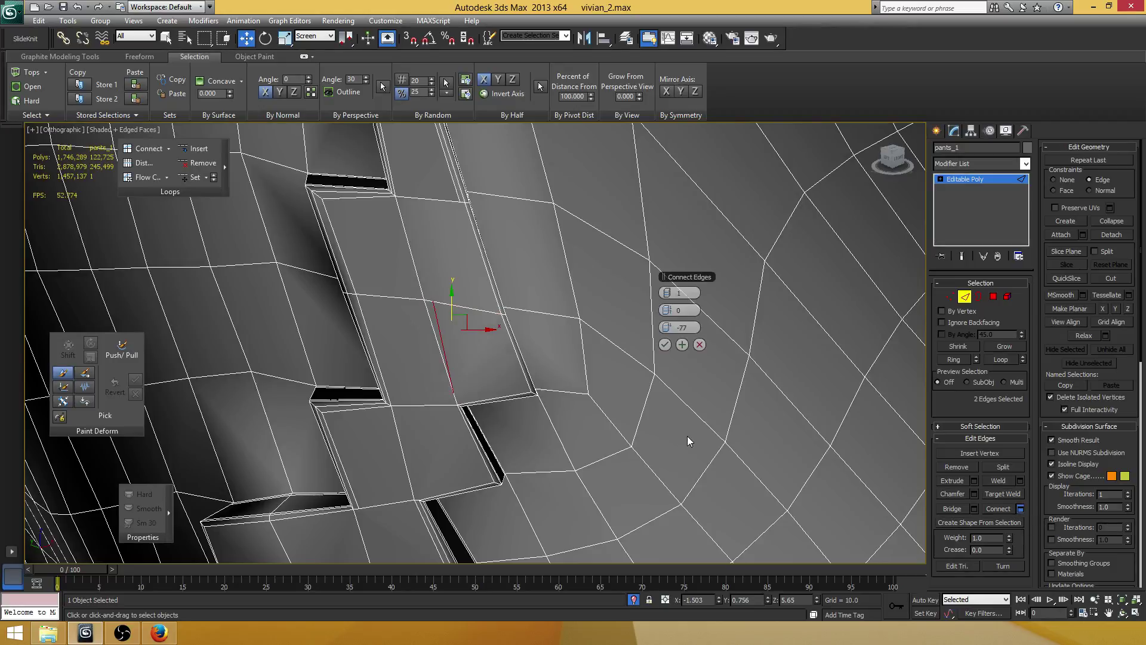
pyautogui.click(704, 348)
# - Cut a support line down the strip's opposite side, around inside two successive outer step corners, ending at the following inner corner
pyautogui.click(1111, 278)
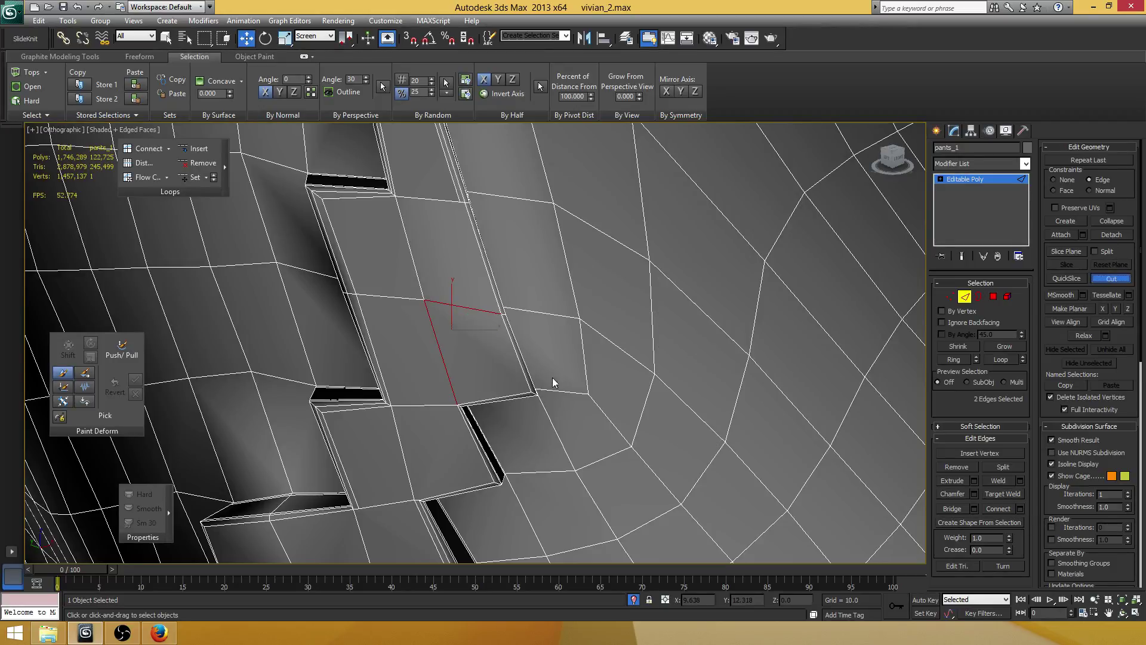
pyautogui.click(462, 203)
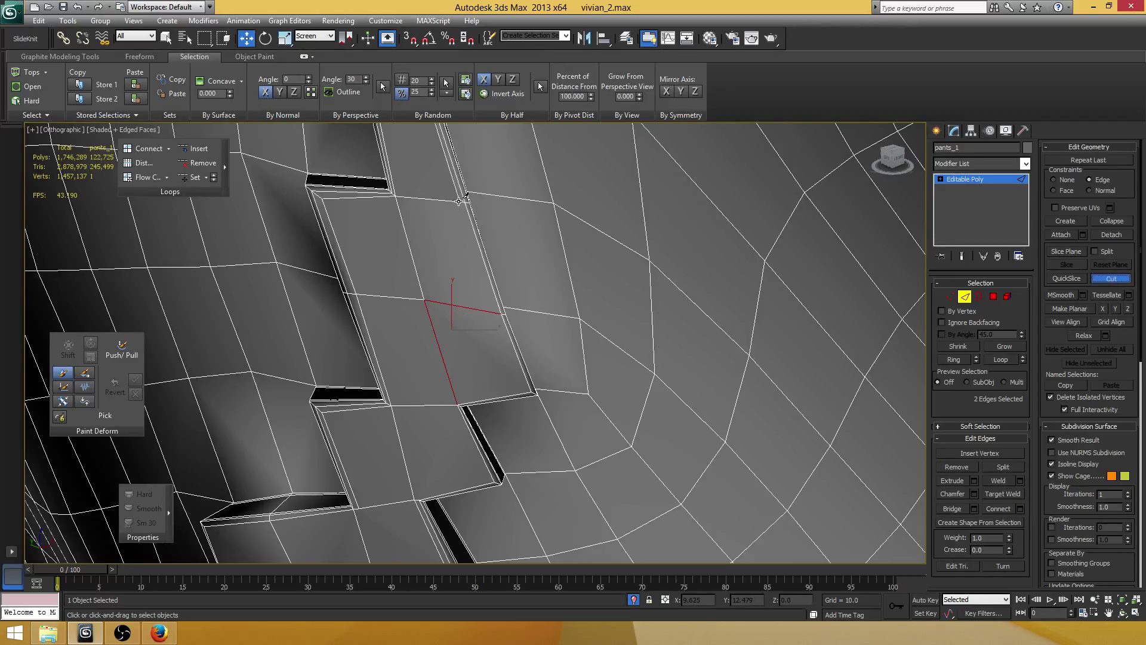
pyautogui.click(499, 311)
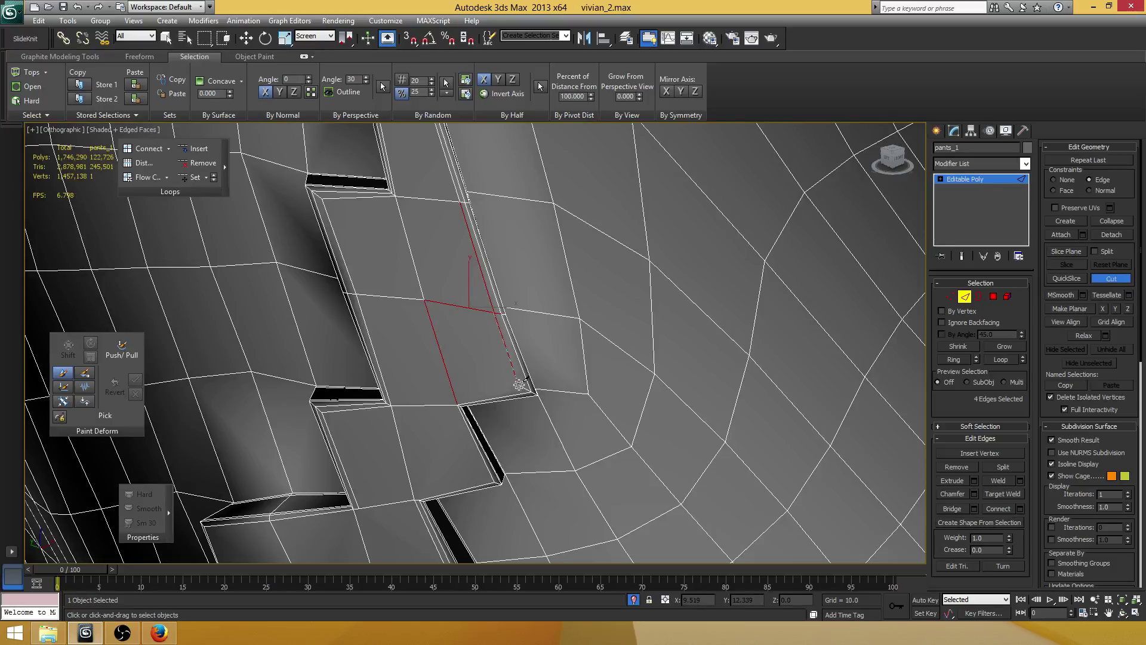
pyautogui.click(519, 385)
pyautogui.click(452, 404)
pyautogui.click(482, 478)
pyautogui.rightClick(507, 363)
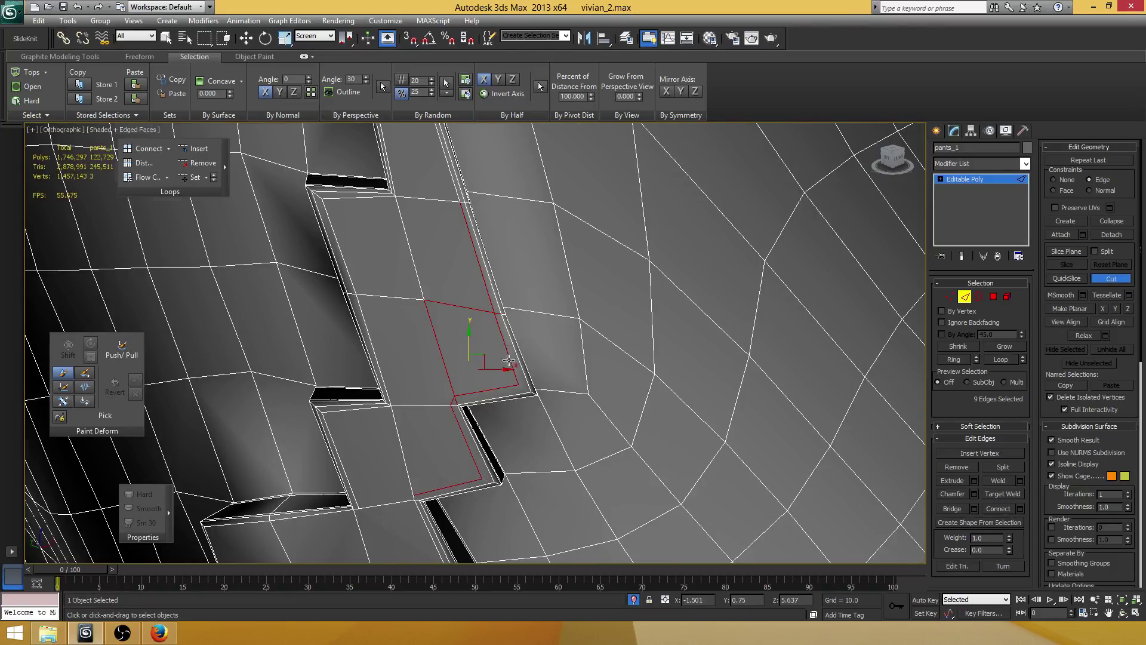
# - Connect the cut's vertex inside the upper outer corner to the adjacent corner vertex of the strip
pyautogui.scroll(1, 509, 365)
pyautogui.press('1')
pyautogui.click(537, 403)
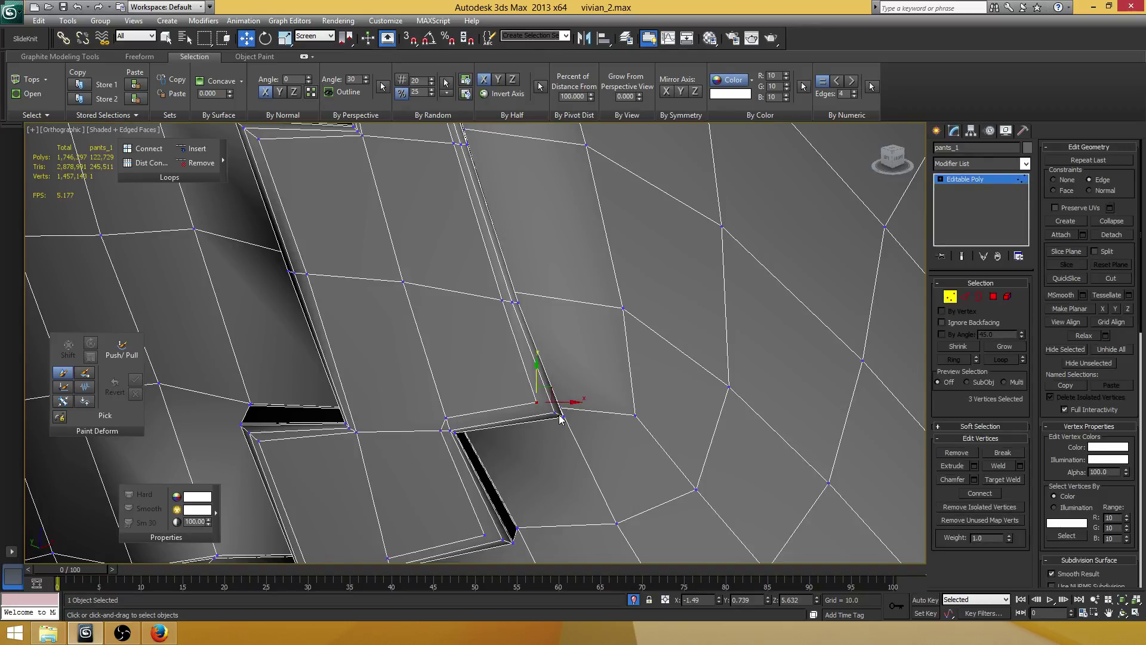
pyautogui.keyDown('ctrl'); pyautogui.click(555, 413); pyautogui.keyUp('ctrl')
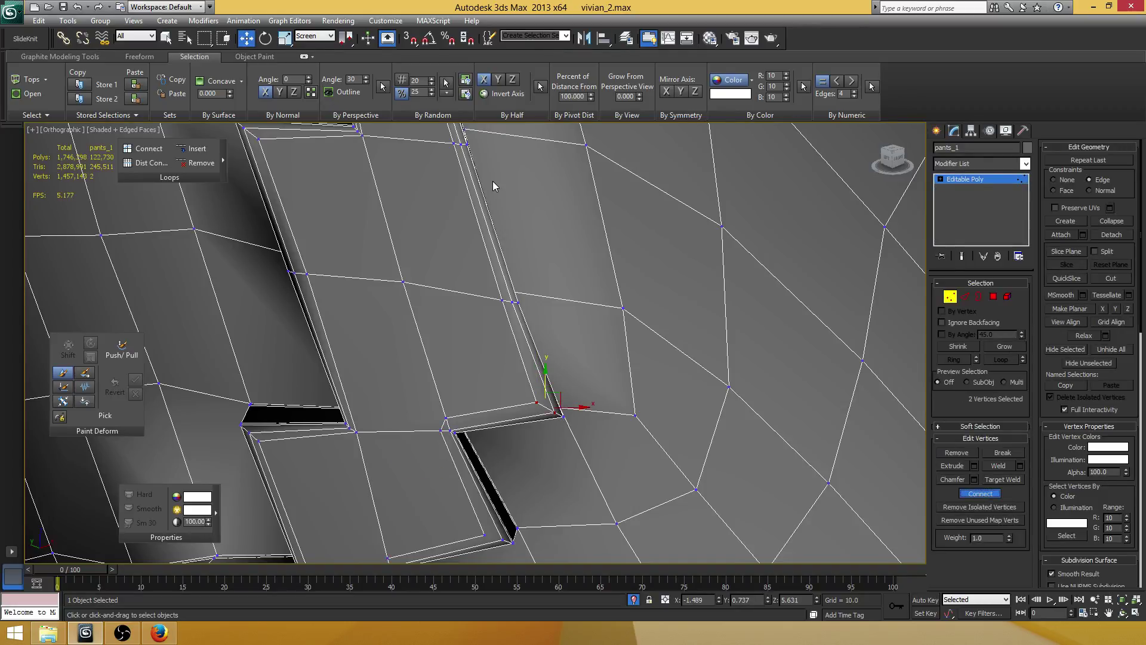
# - Collapse the cut vertex and its neighbour at the inner corner between the two steps into one
pyautogui.keyDown('alt'); pyautogui.moveTo(492, 181); pyautogui.dragTo(510, 294, button='middle'); pyautogui.keyUp('alt')
pyautogui.scroll(-3, 507, 299)
pyautogui.moveTo(481, 417); pyautogui.dragTo(485, 319, button='middle')
pyautogui.scroll(3, 484, 334)
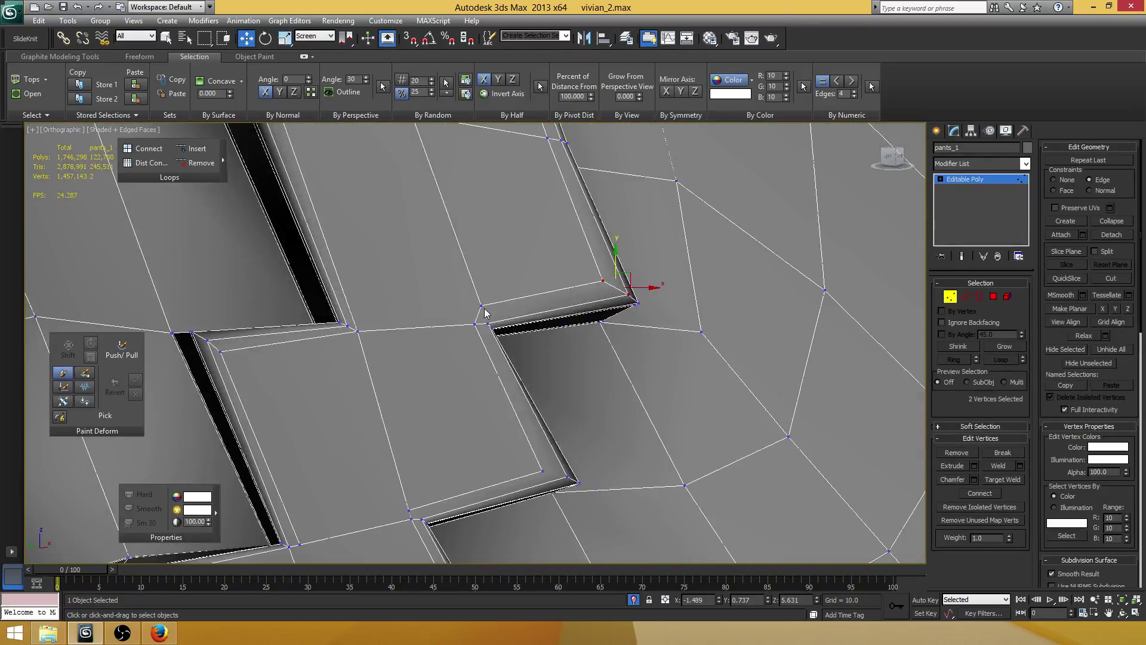
pyautogui.moveTo(490, 300); pyautogui.dragTo(470, 332)
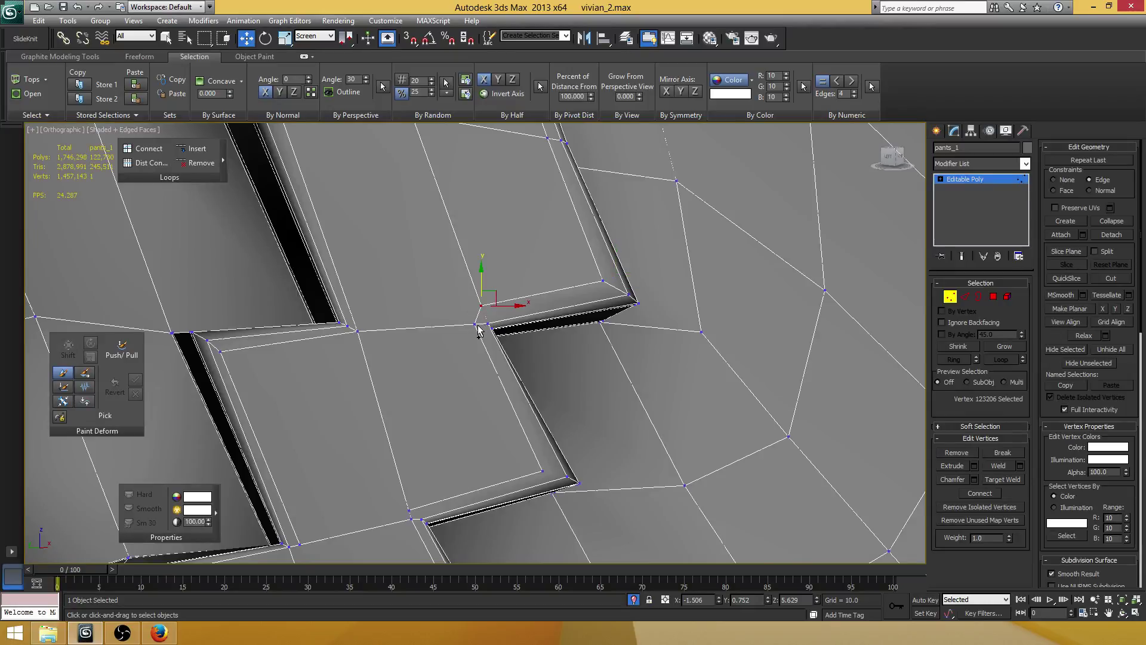
pyautogui.click(1108, 222)
# - Collapse the cut's end vertex and its neighbour at the inner corner below the outer step corner into one
pyautogui.scroll(4, 424, 312)
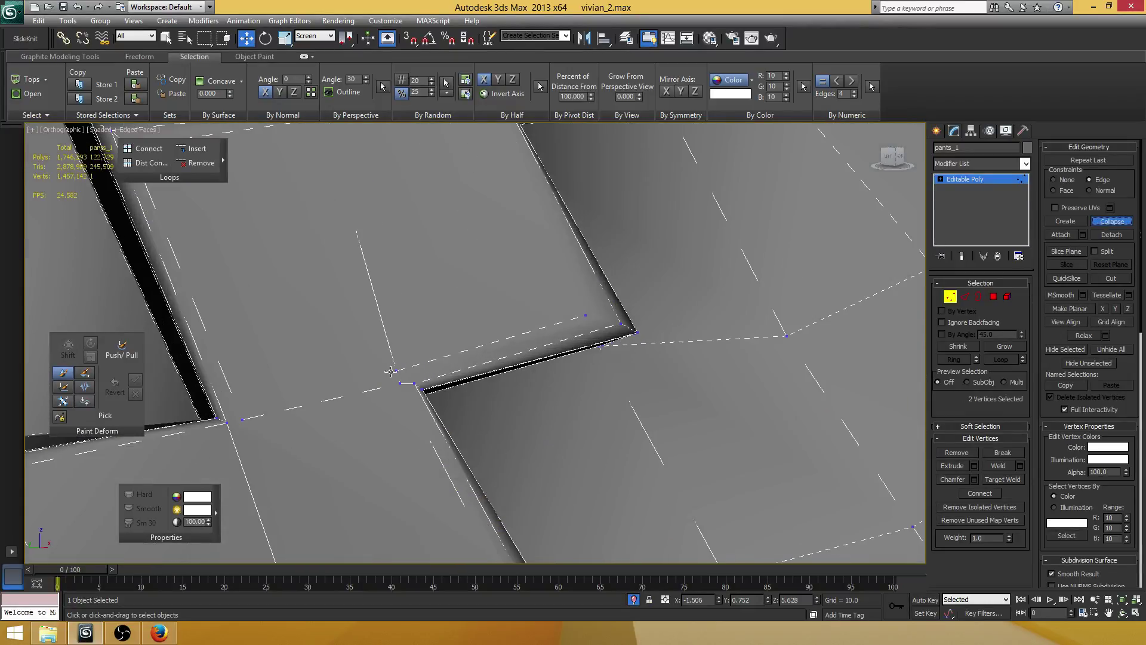
pyautogui.click(398, 377)
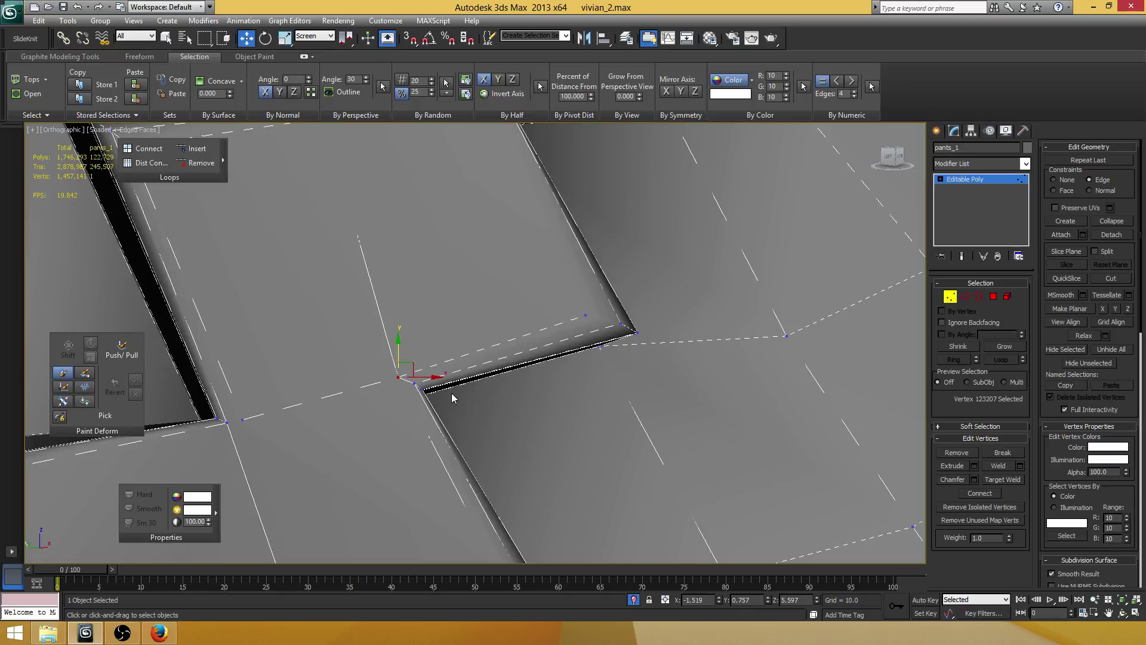
pyautogui.keyDown('alt'); pyautogui.moveTo(451, 393); pyautogui.dragTo(439, 407, button='middle'); pyautogui.keyUp('alt')
pyautogui.moveTo(428, 377); pyautogui.dragTo(430, 377)
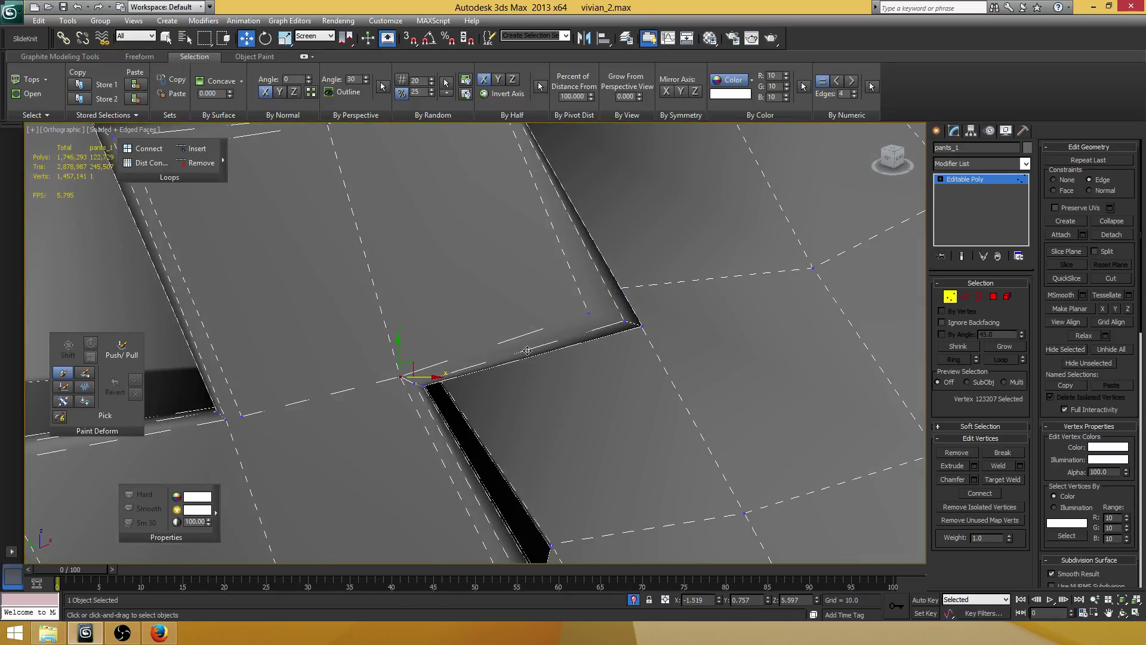
# - Connect the support vertex inside the outer step corner to the adjacent corner vertex on the strip's border
pyautogui.click(589, 313)
pyautogui.moveTo(650, 316)
pyautogui.keyDown('alt'); pyautogui.mouseDown(button='middle')
pyautogui.moveTo(662, 235)
pyautogui.moveTo(639, 321)
pyautogui.mouseUp(button='middle'); pyautogui.keyUp('alt')
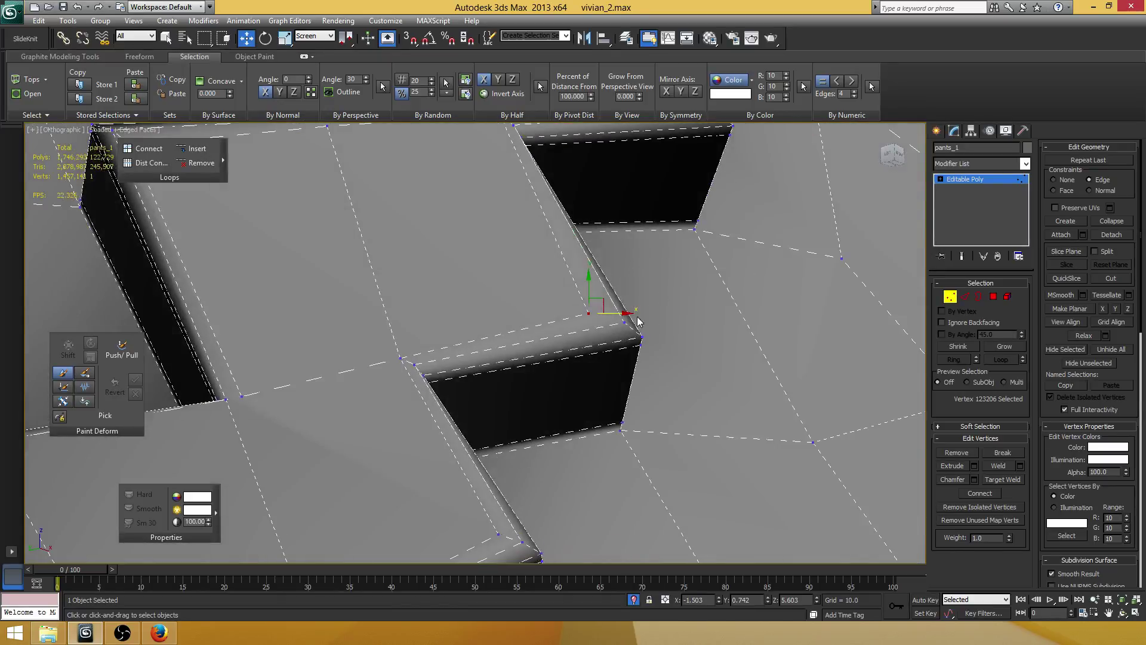
pyautogui.keyDown('ctrl'); pyautogui.click(636, 319); pyautogui.keyUp('ctrl')
pyautogui.click(979, 495)
pyautogui.keyDown('alt'); pyautogui.moveTo(606, 249); pyautogui.dragTo(638, 272, button='middle'); pyautogui.keyUp('alt')
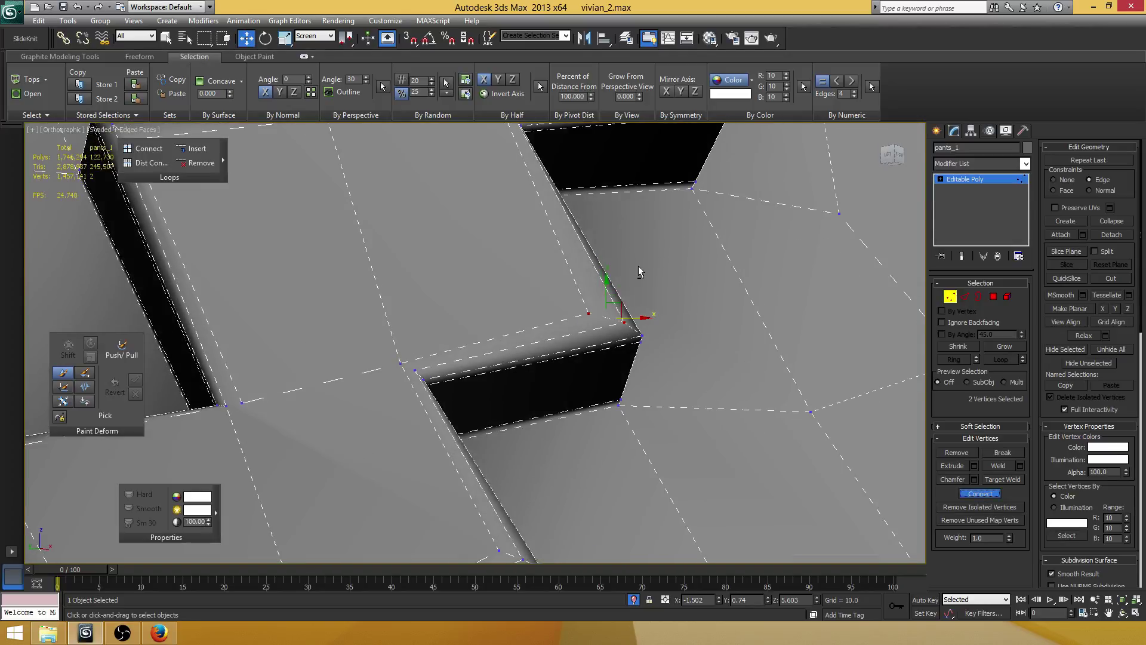
# - Nudge the newly connected support vertex slightly along its edge, and select the matching vertices inside the outer corners below
pyautogui.click(589, 313)
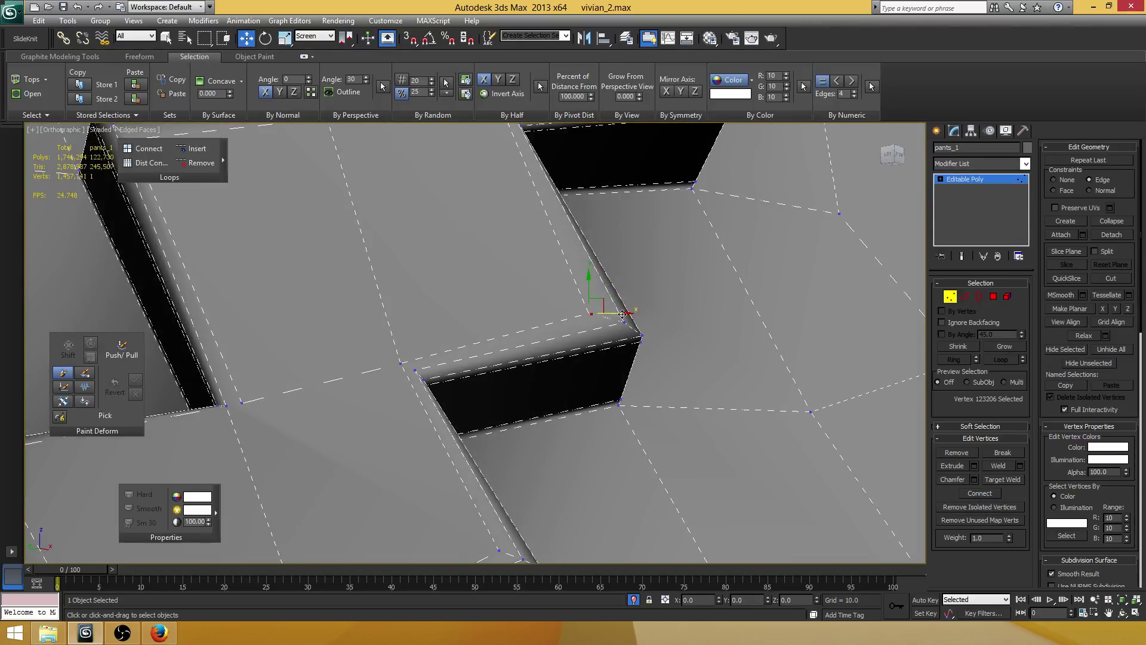
pyautogui.scroll(-5, 524, 378)
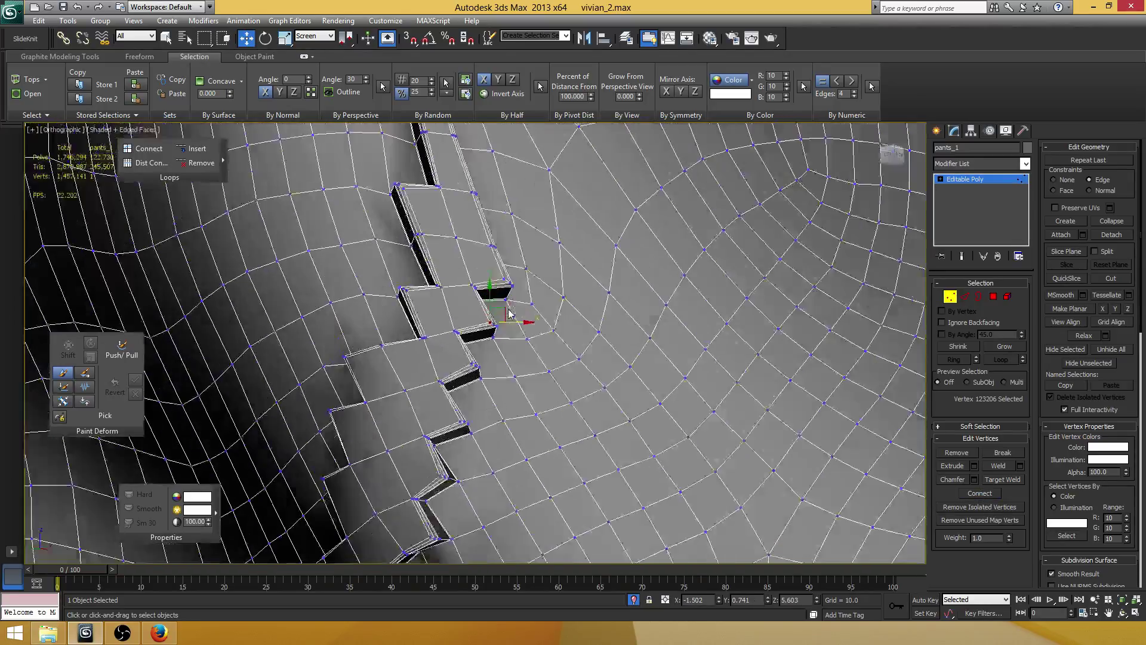
pyautogui.scroll(6, 508, 312)
pyautogui.click(490, 304)
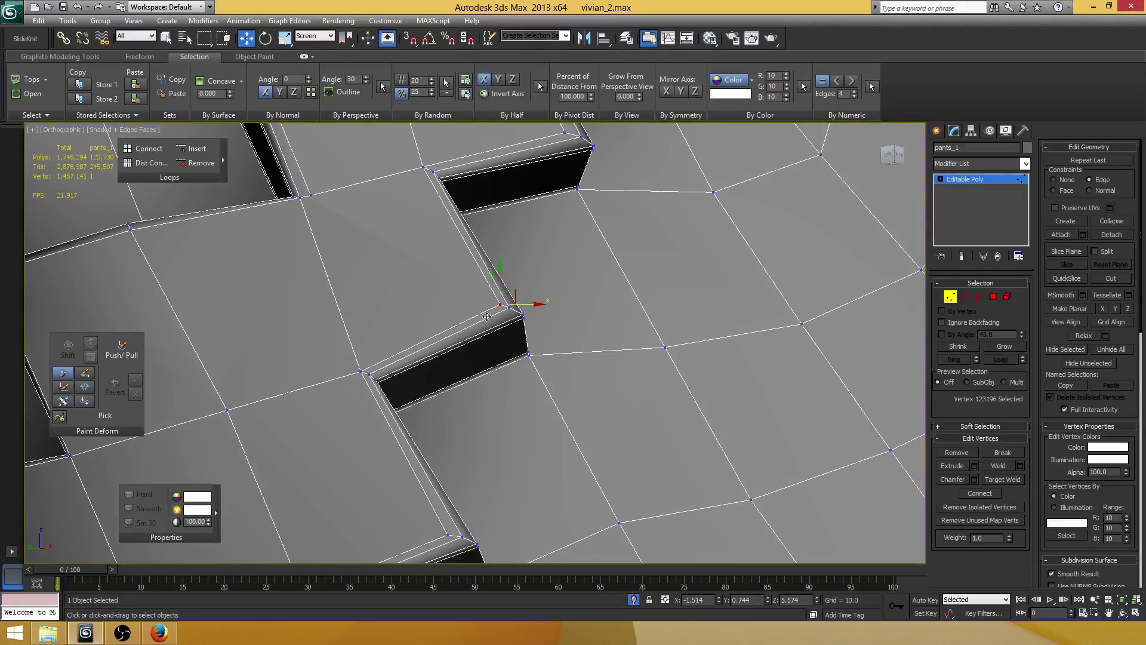
pyautogui.keyDown('alt'); pyautogui.moveTo(525, 304); pyautogui.dragTo(483, 424, button='middle'); pyautogui.keyUp('alt')
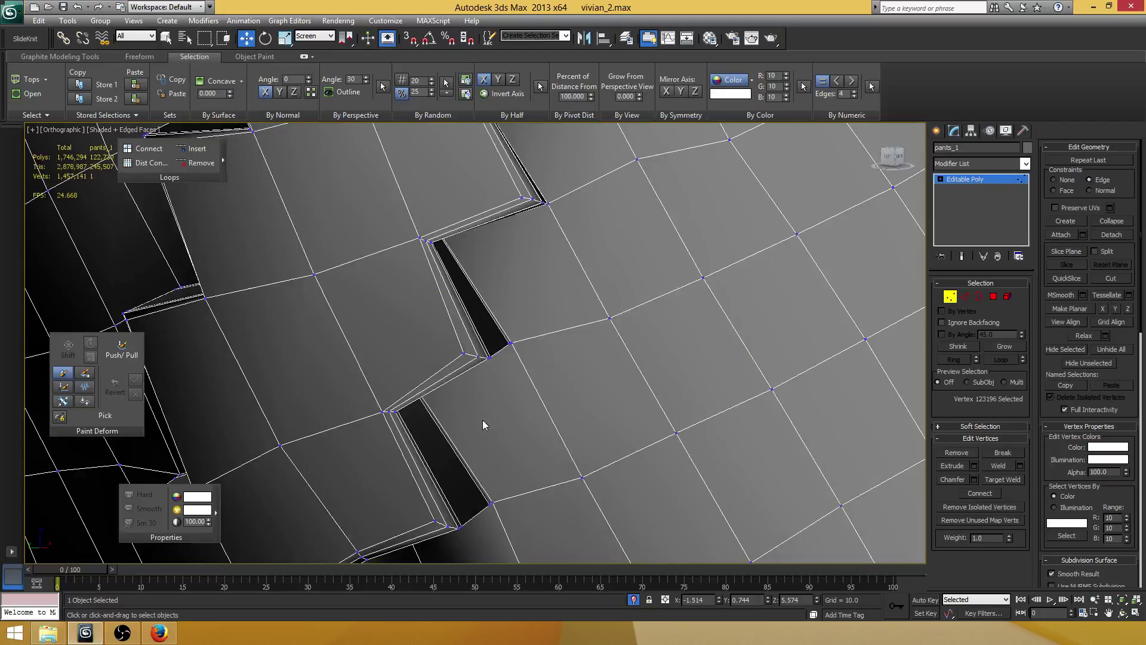
pyautogui.click(481, 356)
pyautogui.keyDown('alt'); pyautogui.moveTo(487, 357); pyautogui.dragTo(479, 432, button='middle'); pyautogui.keyUp('alt')
# - Leave vertex editing and examine the seam strip around the knee in shaded display without mesh edges
pyautogui.scroll(-10, 504, 297)
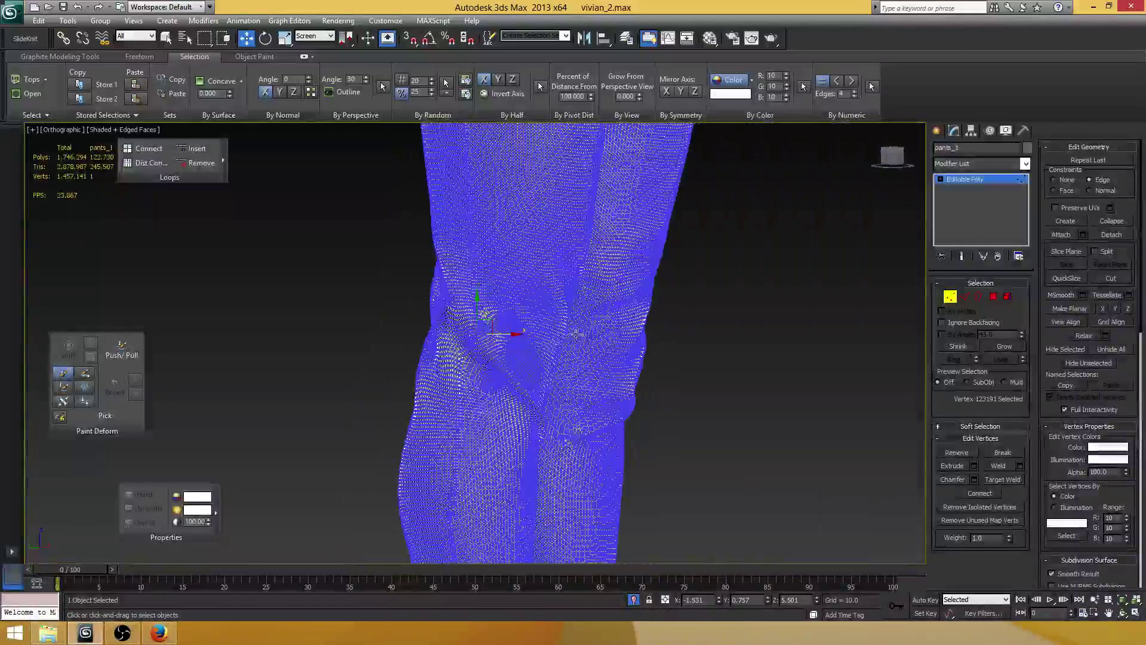
pyautogui.keyDown('alt'); pyautogui.moveTo(575, 335); pyautogui.dragTo(425, 360, button='middle'); pyautogui.keyUp('alt')
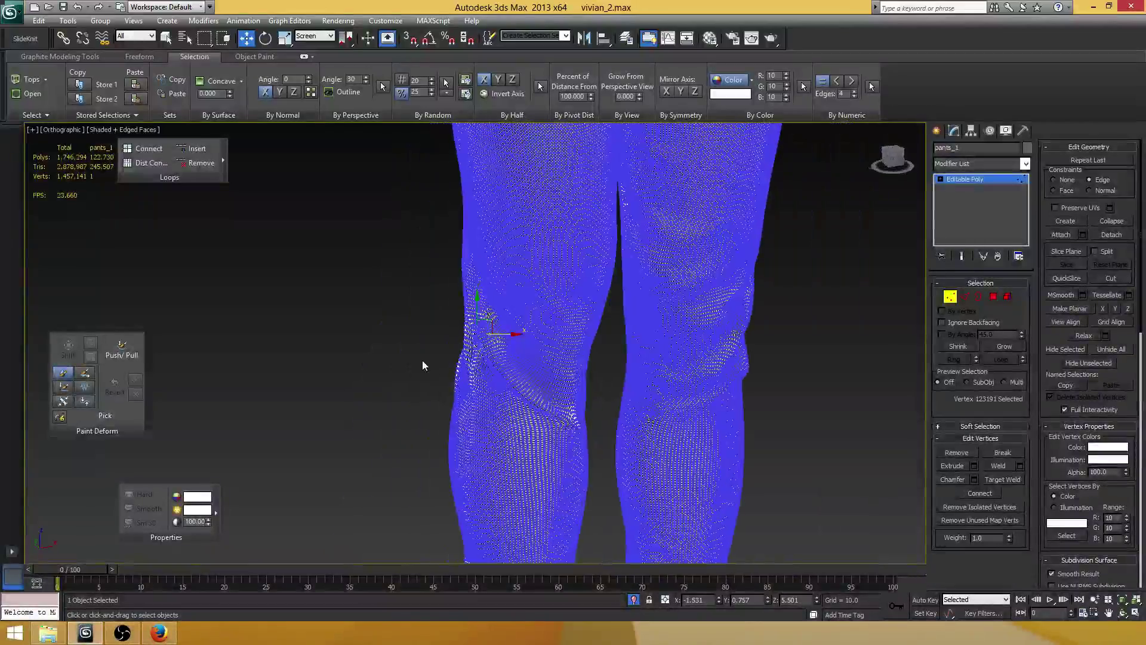
pyautogui.click(425, 360)
pyautogui.press('F3')
pyautogui.press('F3')
pyautogui.press('F3')
pyautogui.click(949, 297)
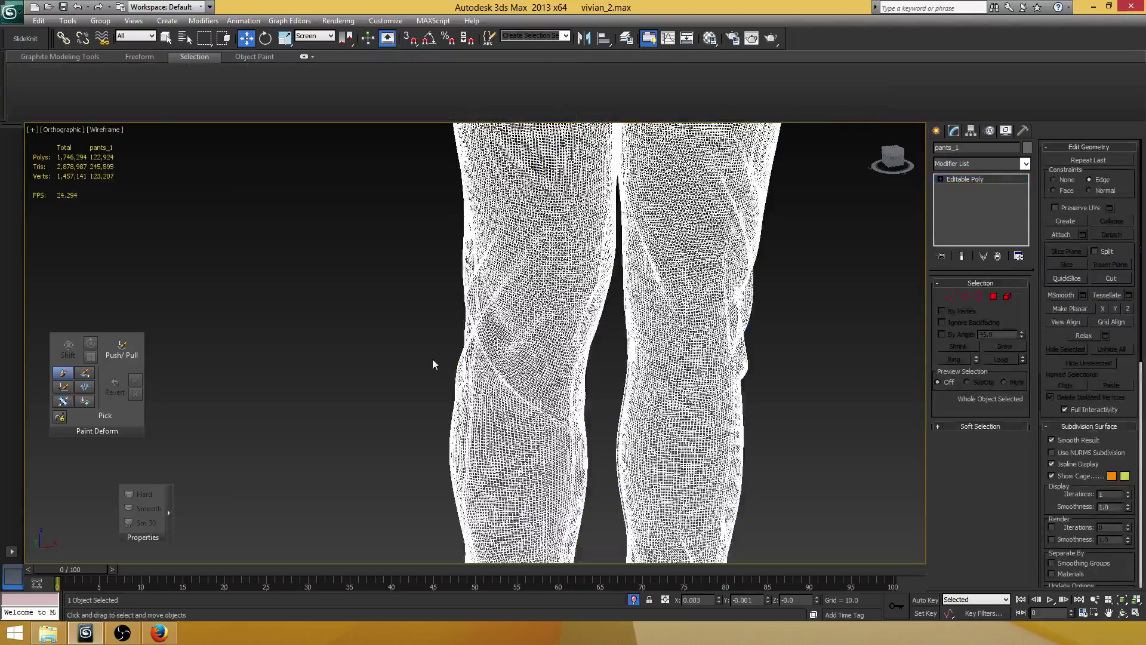
pyautogui.scroll(5, 453, 331)
pyautogui.press('F3')
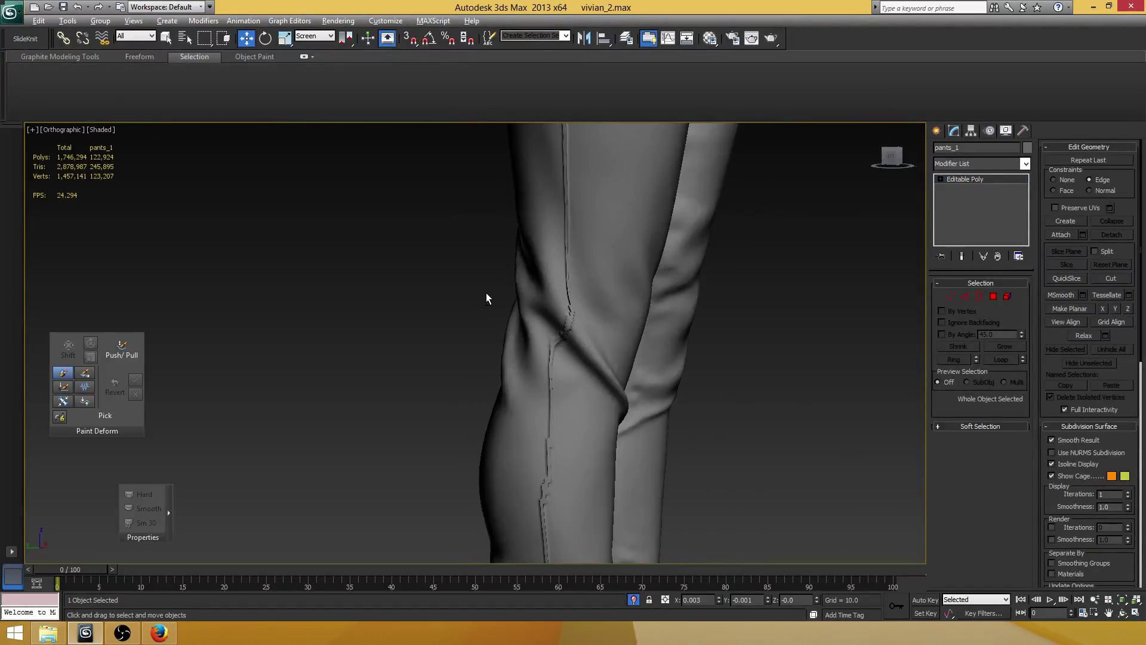
pyautogui.scroll(-3, 381, 303)
pyautogui.scroll(3, 502, 292)
pyautogui.scroll(-3, 502, 292)
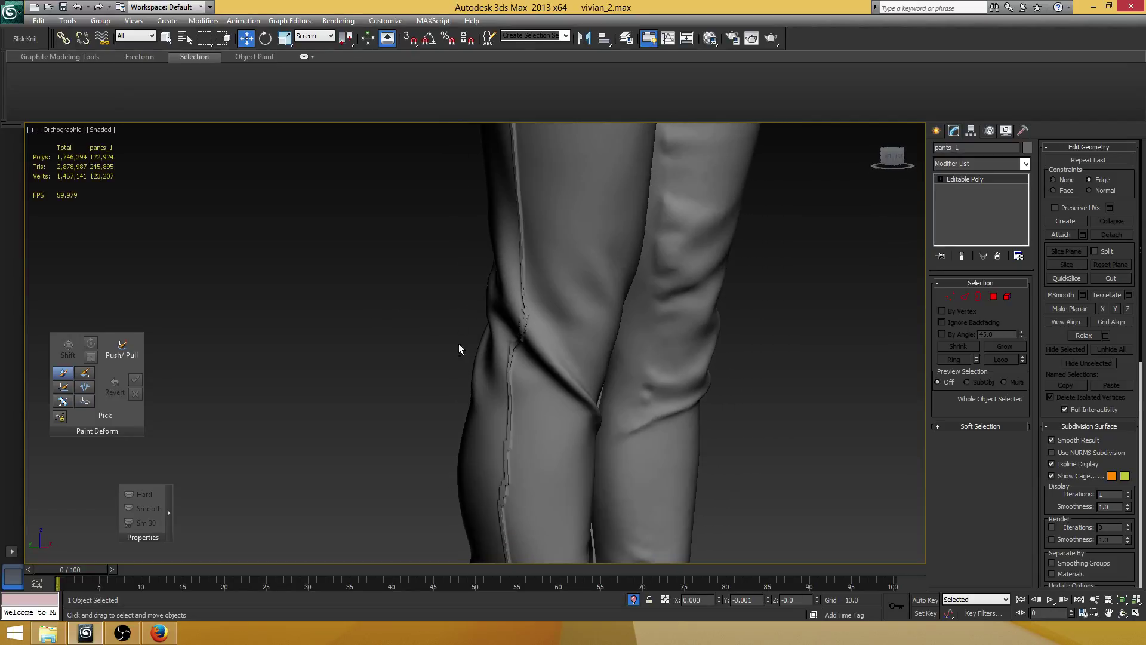
pyautogui.scroll(5, 522, 327)
# - Show the mesh edges over the shading again and save the scene
pyautogui.press('F4')
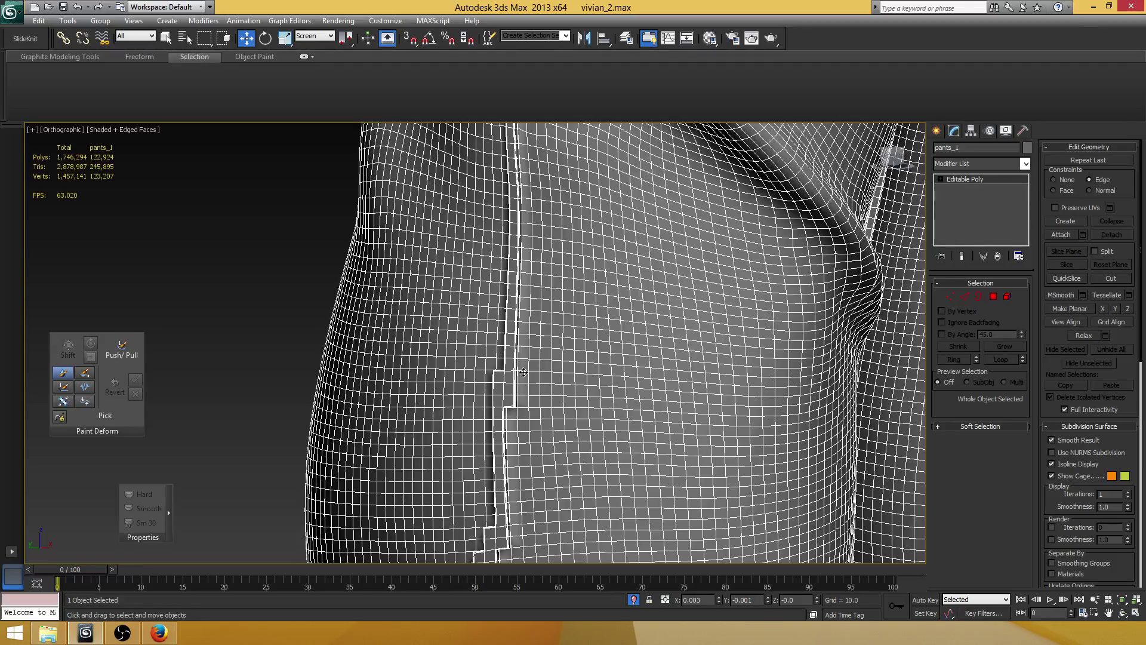
pyautogui.hotkey('ctrl', 's')
# - Examine the zigzag section of the seam strip in the knee crease for step corners lacking support edges
pyautogui.keyDown('alt'); pyautogui.moveTo(596, 378); pyautogui.dragTo(555, 358, button='middle'); pyautogui.keyUp('alt')
pyautogui.scroll(-5, 555, 358)
pyautogui.scroll(7, 507, 309)
pyautogui.moveTo(506, 308); pyautogui.dragTo(437, 465, button='middle')
pyautogui.scroll(2, 513, 250)
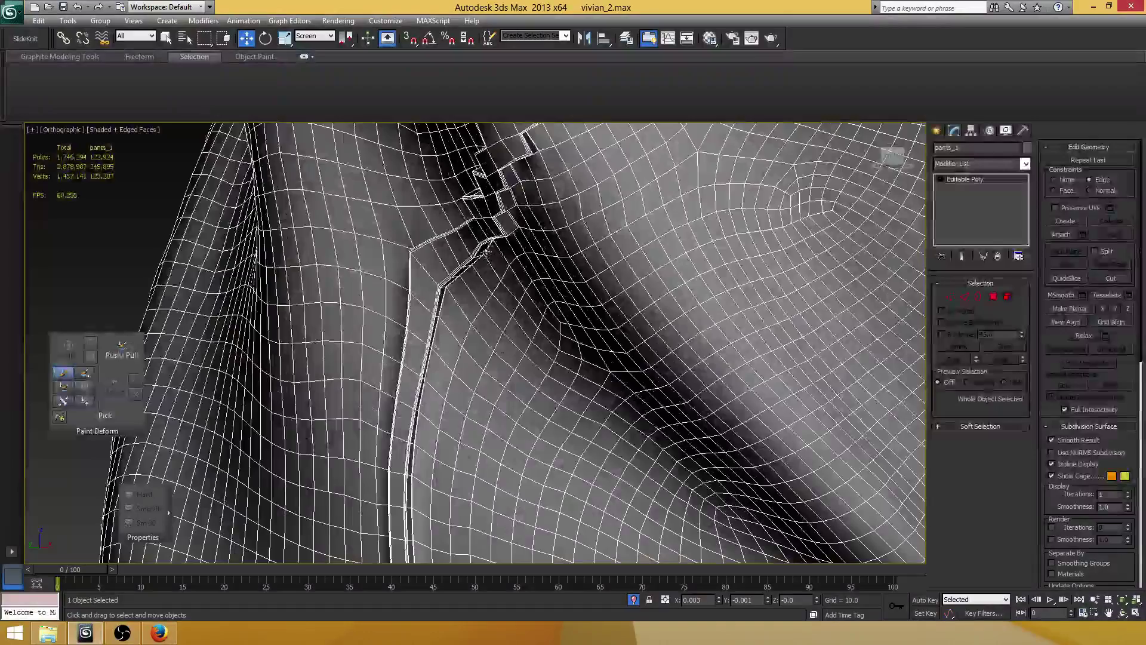
pyautogui.moveTo(519, 244); pyautogui.dragTo(484, 342, button='middle')
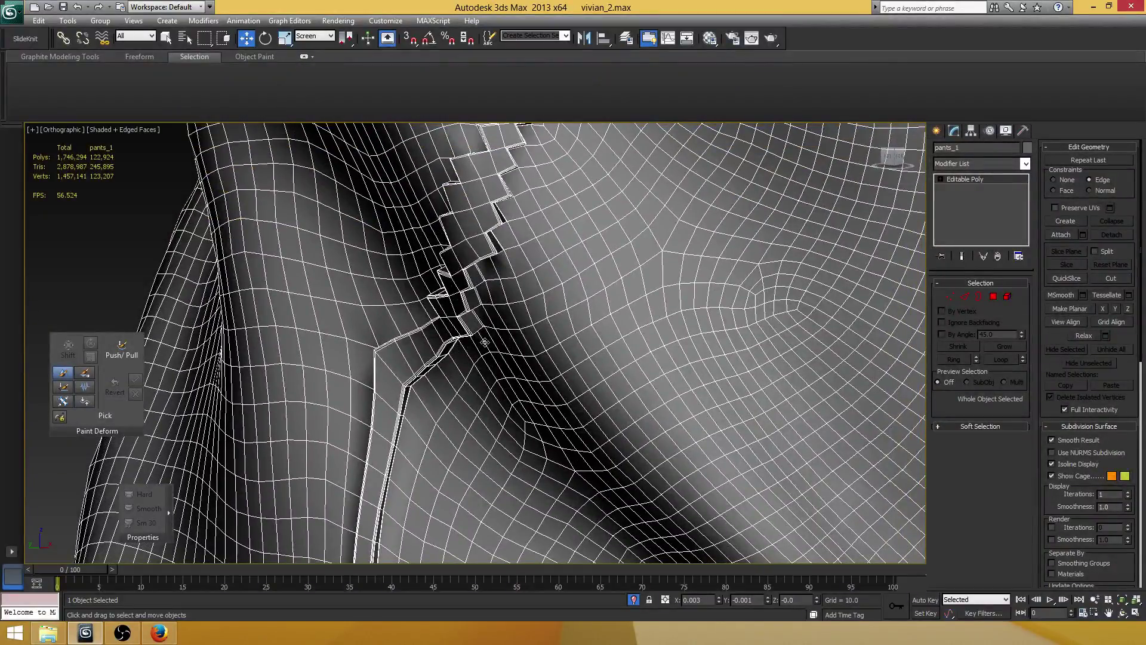
pyautogui.scroll(6, 484, 337)
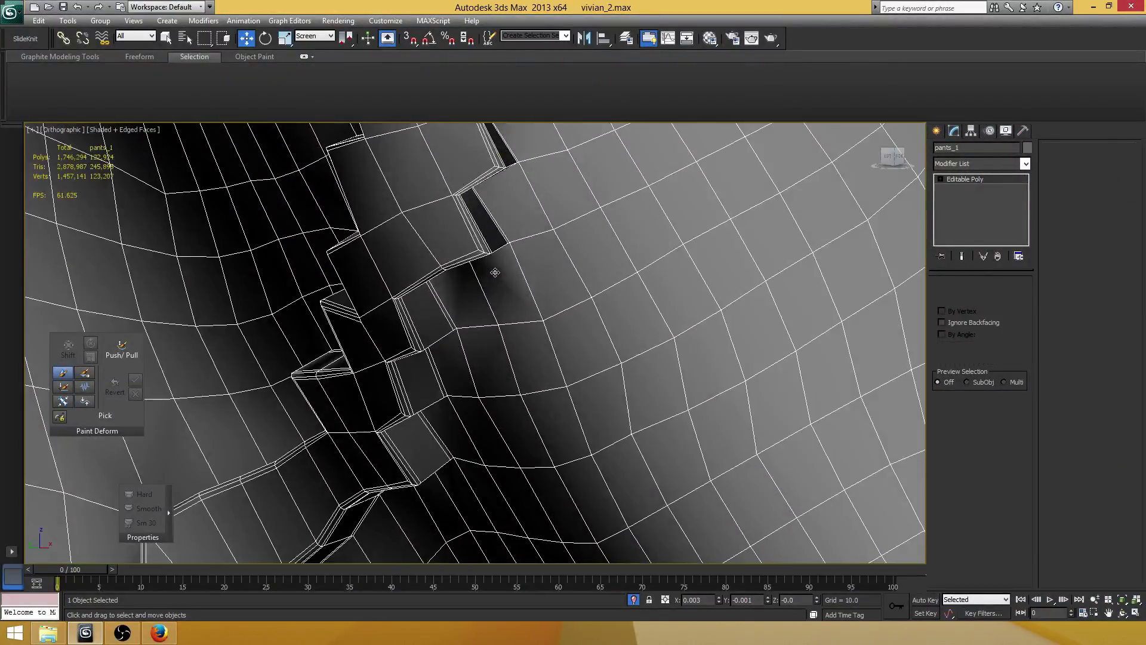
pyautogui.press('1')
pyautogui.keyDown('alt'); pyautogui.moveTo(529, 316); pyautogui.dragTo(441, 329, button='middle'); pyautogui.keyUp('alt')
pyautogui.scroll(-3, 533, 291)
pyautogui.scroll(6, 382, 332)
pyautogui.moveTo(366, 332); pyautogui.dragTo(453, 328, button='middle')
pyautogui.scroll(2, 428, 346)
pyautogui.press('2')
pyautogui.click(370, 340)
pyautogui.scroll(-3, 370, 340)
pyautogui.keyDown('ctrl'); pyautogui.click(451, 247); pyautogui.keyUp('ctrl')
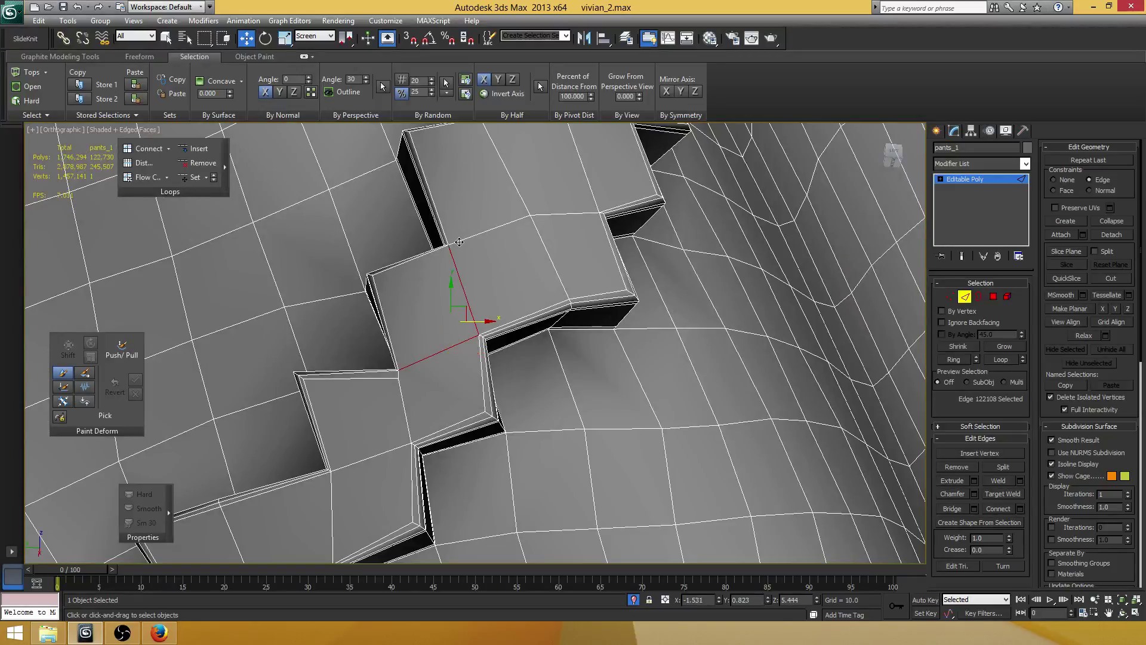
pyautogui.keyDown('ctrl'); pyautogui.click(463, 238); pyautogui.keyUp('ctrl')
pyautogui.moveTo(492, 137); pyautogui.dragTo(506, 322, button='middle')
pyautogui.keyDown('ctrl'); pyautogui.click(493, 291); pyautogui.keyUp('ctrl')
pyautogui.keyDown('ctrl'); pyautogui.click(503, 268); pyautogui.keyUp('ctrl')
pyautogui.scroll(5, 510, 337)
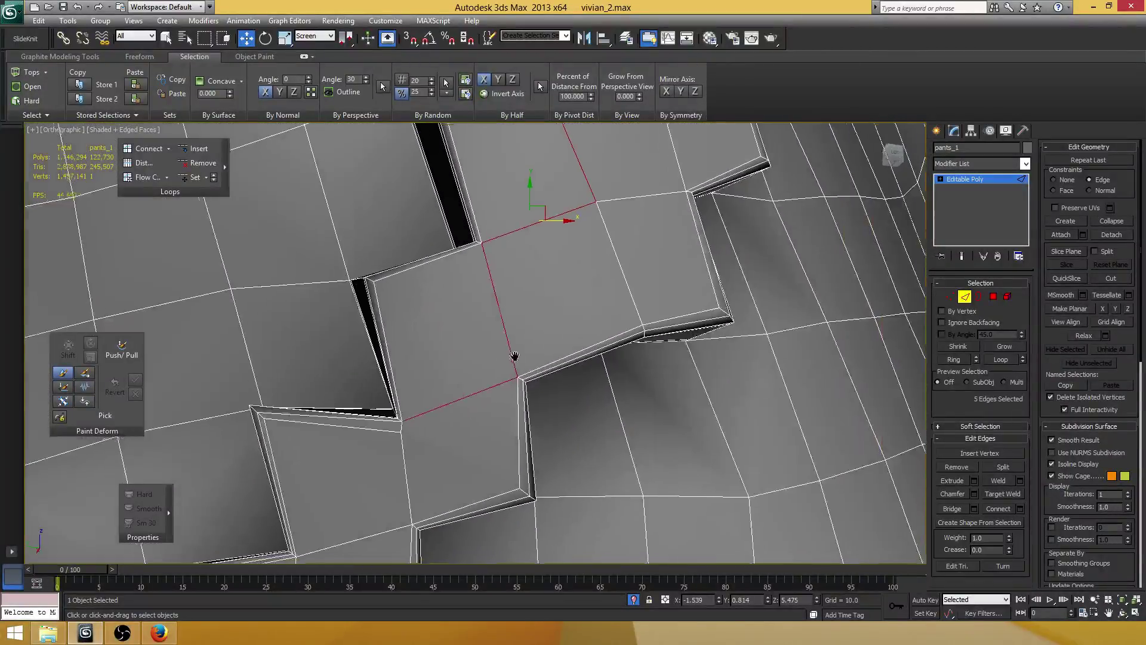
pyautogui.click(1020, 508)
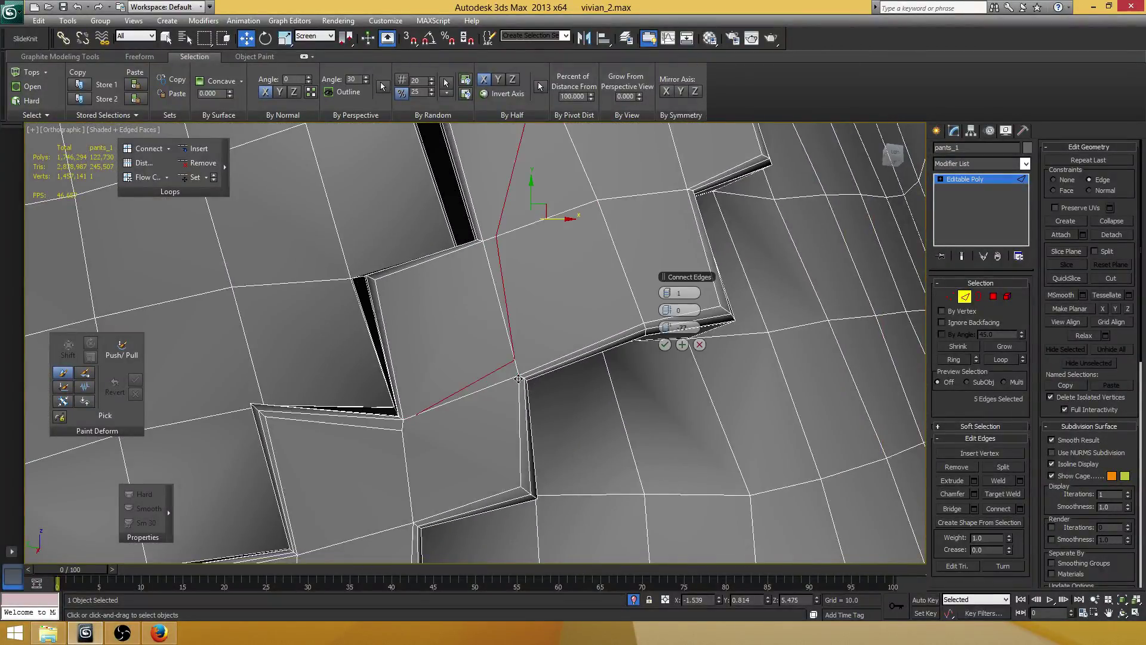
pyautogui.click(699, 345)
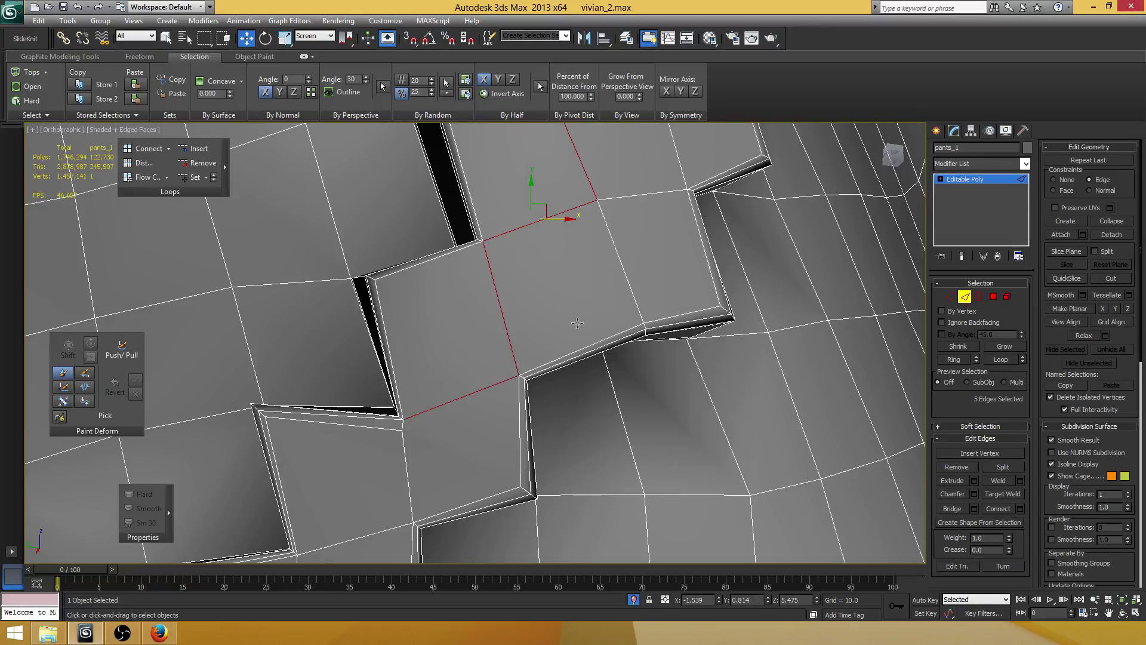
pyautogui.moveTo(543, 324); pyautogui.dragTo(552, 319, button='middle')
pyautogui.click(491, 318)
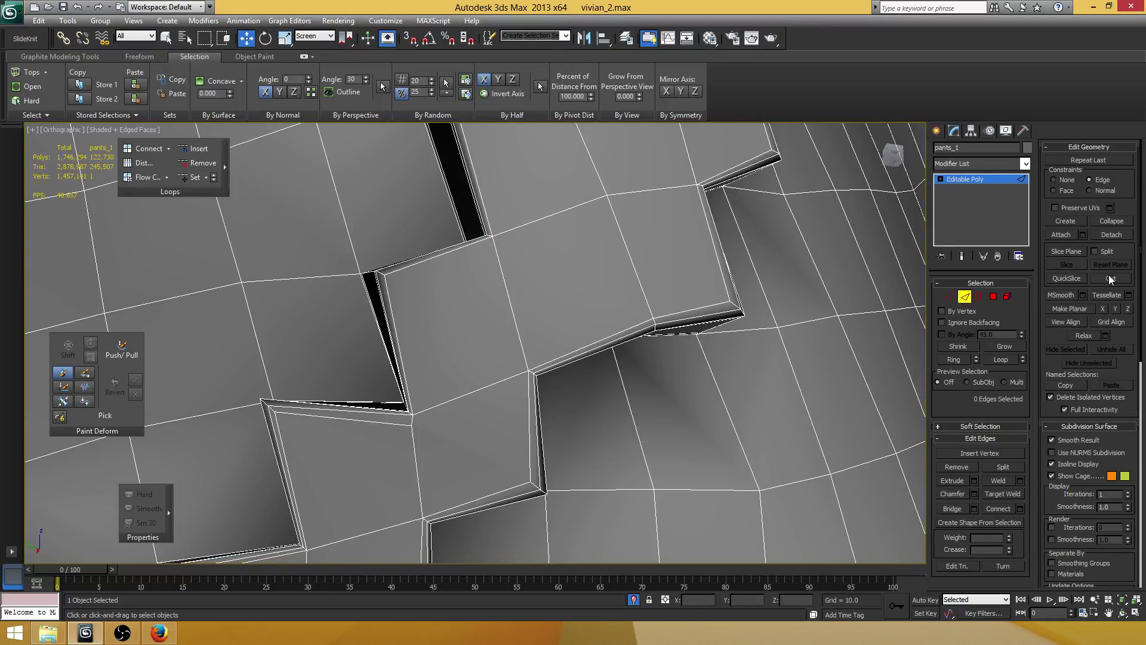
# - Cut a support line from the strip's inner corner, around inside the outer step corner above, to the following inner corner
pyautogui.click(1108, 278)
pyautogui.moveTo(473, 422); pyautogui.dragTo(509, 336, button='middle')
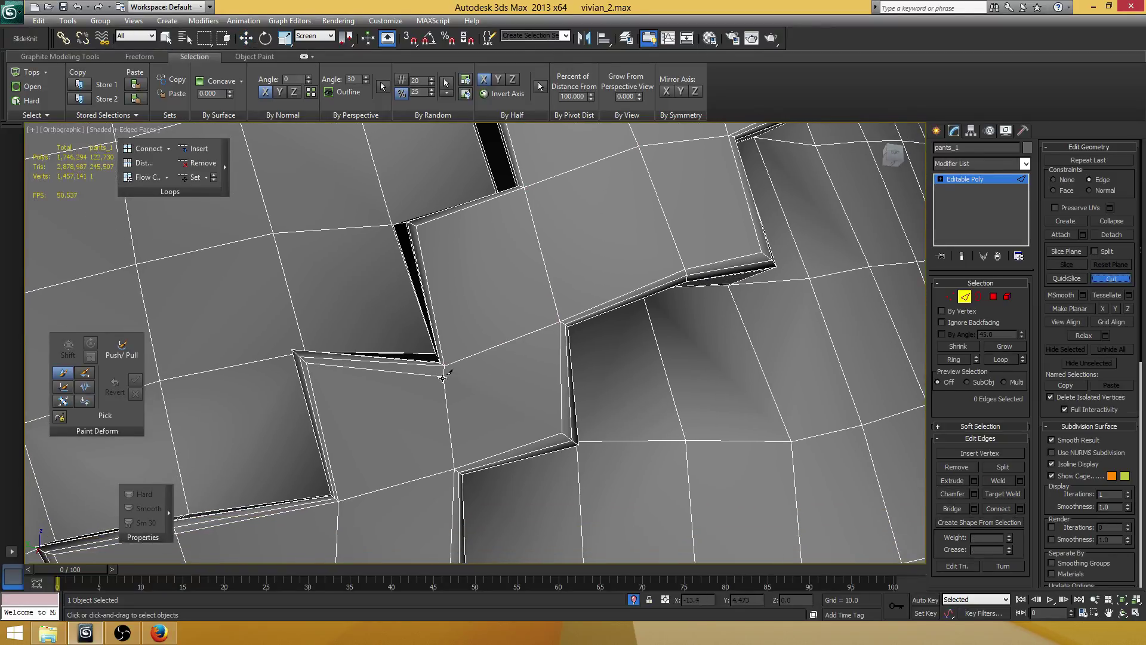
pyautogui.click(454, 362)
pyautogui.click(425, 230)
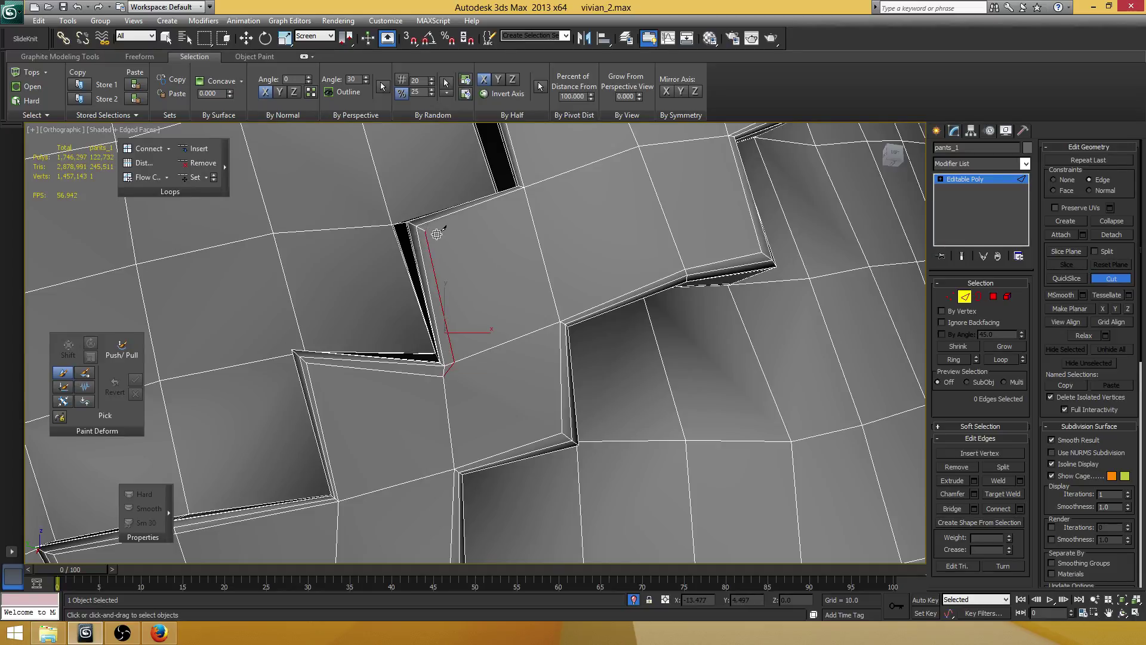
pyautogui.click(526, 189)
pyautogui.click(530, 184)
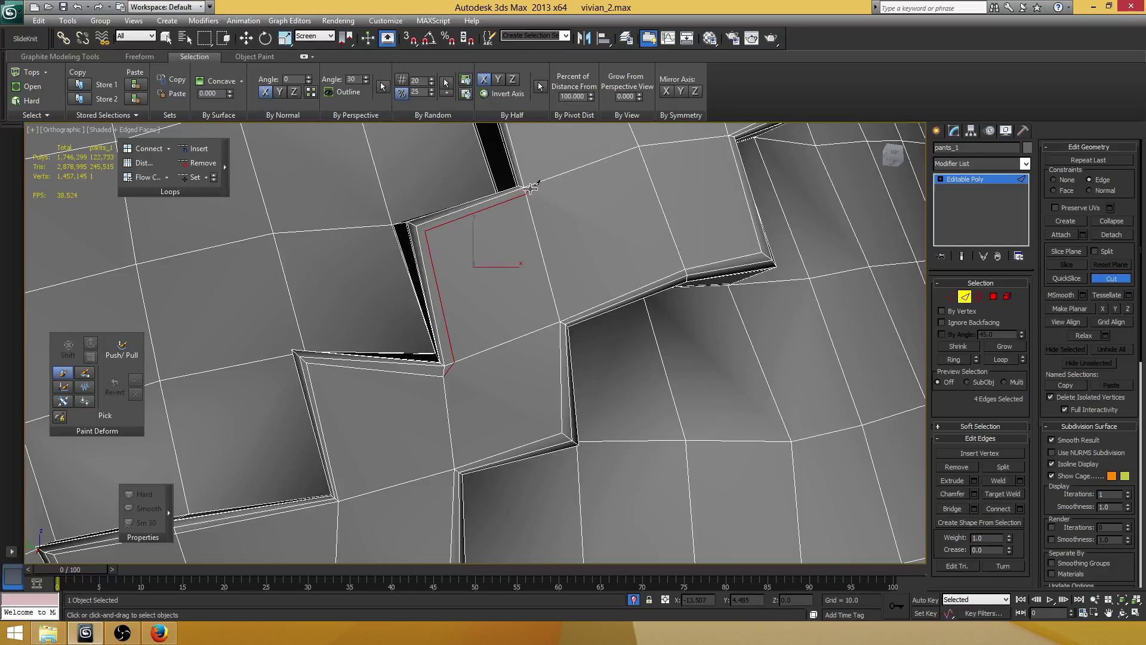
# - Continue the cut up the same side of the strip, running inside the next two outer step corners, and end the Cut command
pyautogui.keyDown('alt'); pyautogui.moveTo(530, 187); pyautogui.dragTo(491, 251, button='middle'); pyautogui.keyUp('alt')
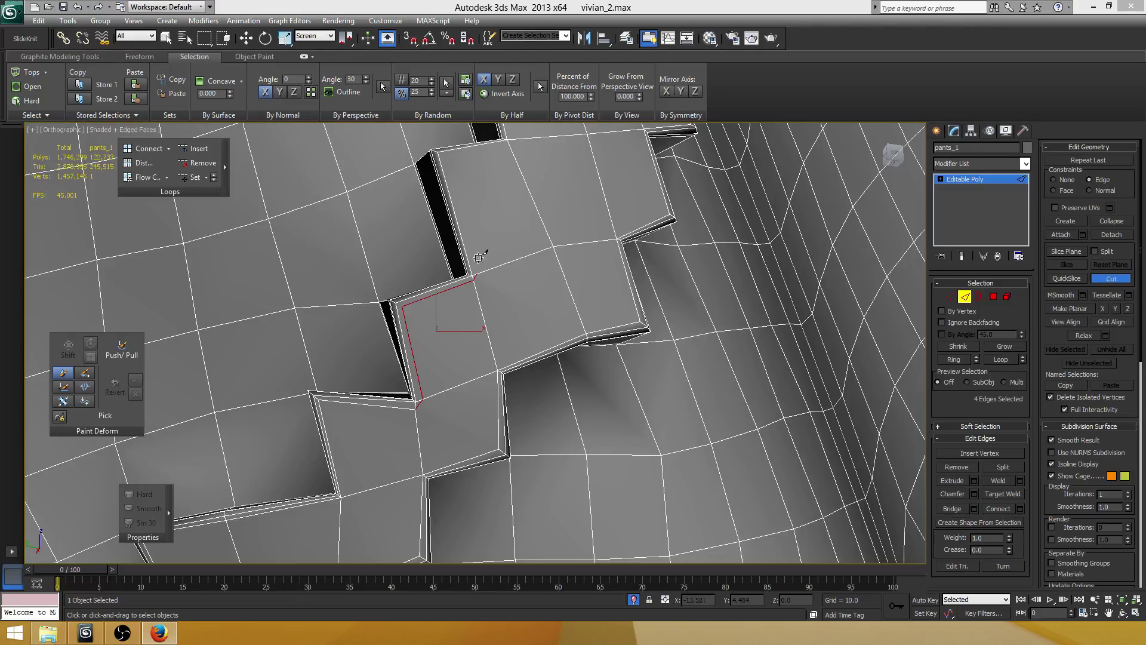
pyautogui.moveTo(481, 256); pyautogui.dragTo(483, 348, button='middle')
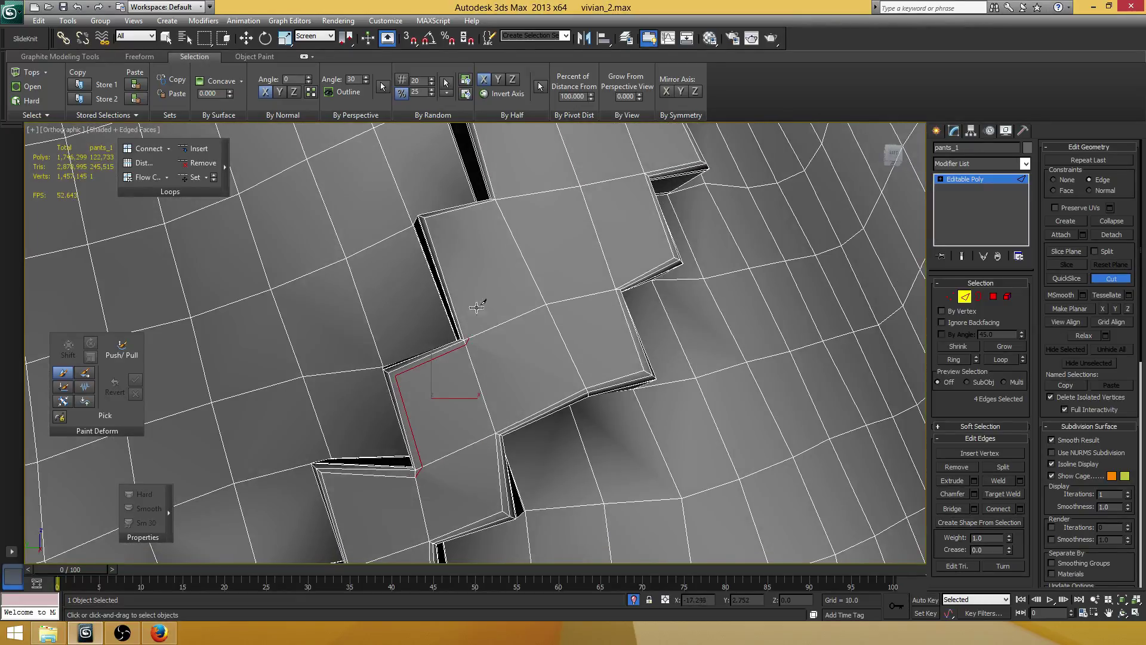
pyautogui.keyDown('alt'); pyautogui.moveTo(478, 304); pyautogui.dragTo(460, 381, button='middle'); pyautogui.keyUp('alt')
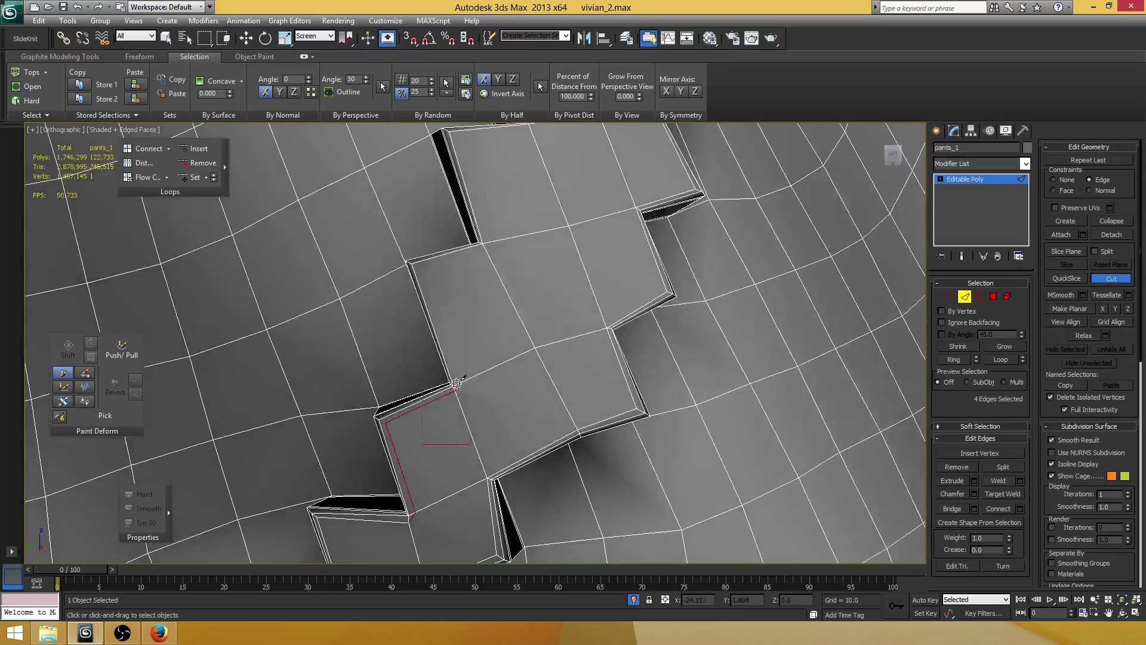
pyautogui.click(419, 265)
pyautogui.click(485, 245)
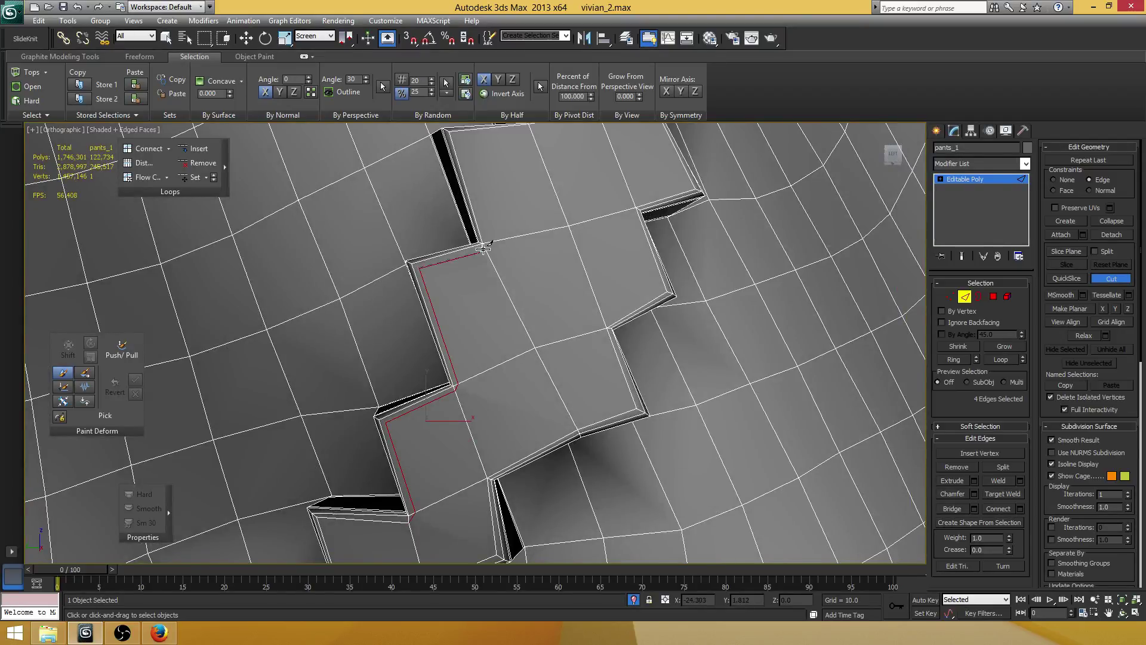
pyautogui.click(456, 132)
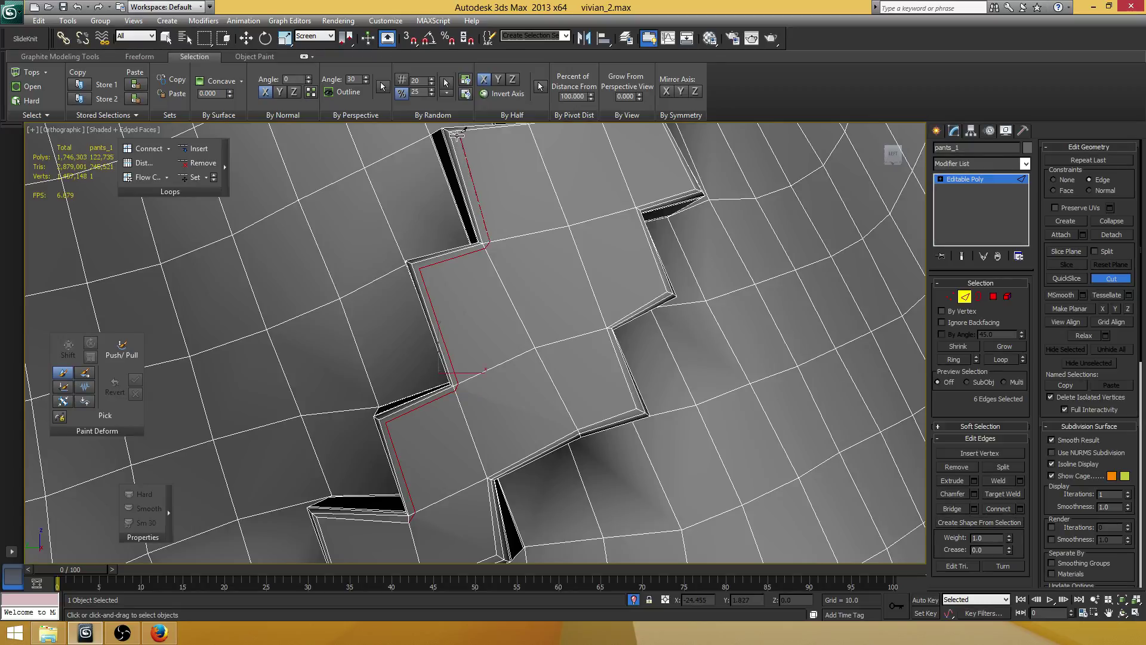
pyautogui.click(531, 130)
pyautogui.click(532, 129)
pyautogui.scroll(2, 528, 215)
pyautogui.press('w')
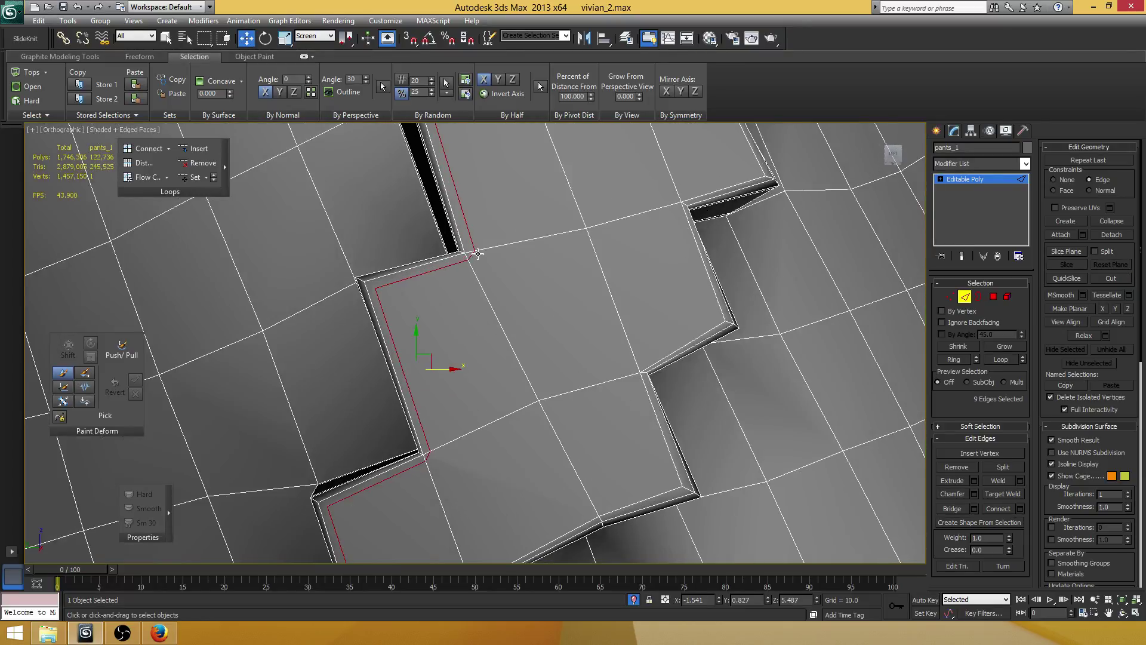
# - Collapse the two neighbouring cut vertices at the inner corner between the upper two steps into one
pyautogui.press('1')
pyautogui.click(472, 253)
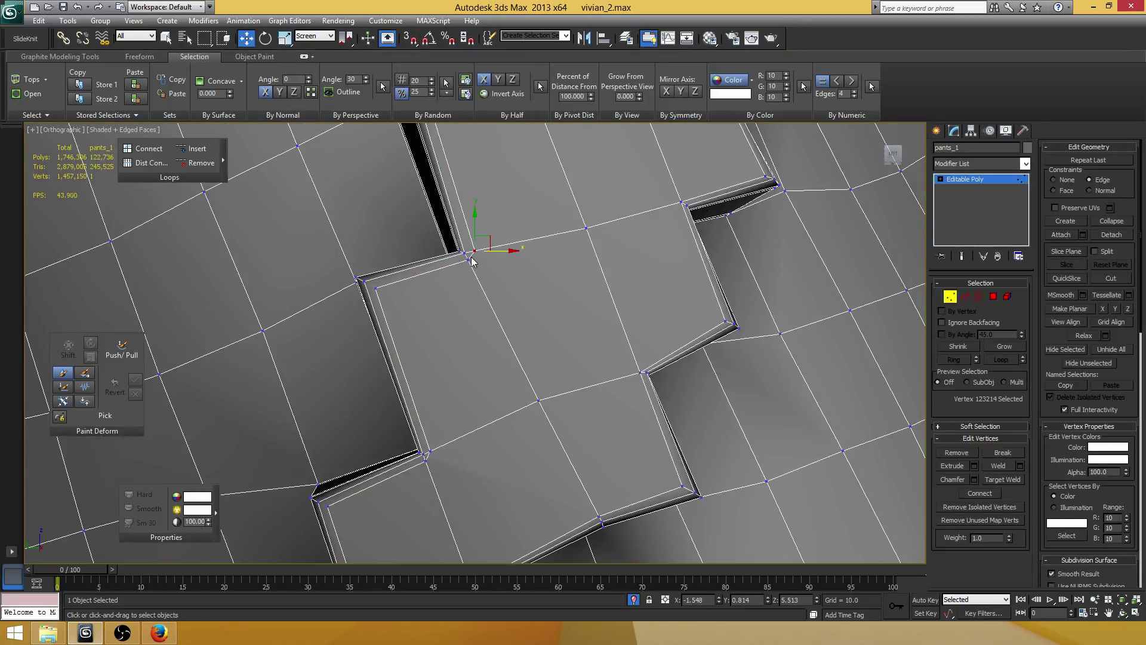
pyautogui.click(1111, 221)
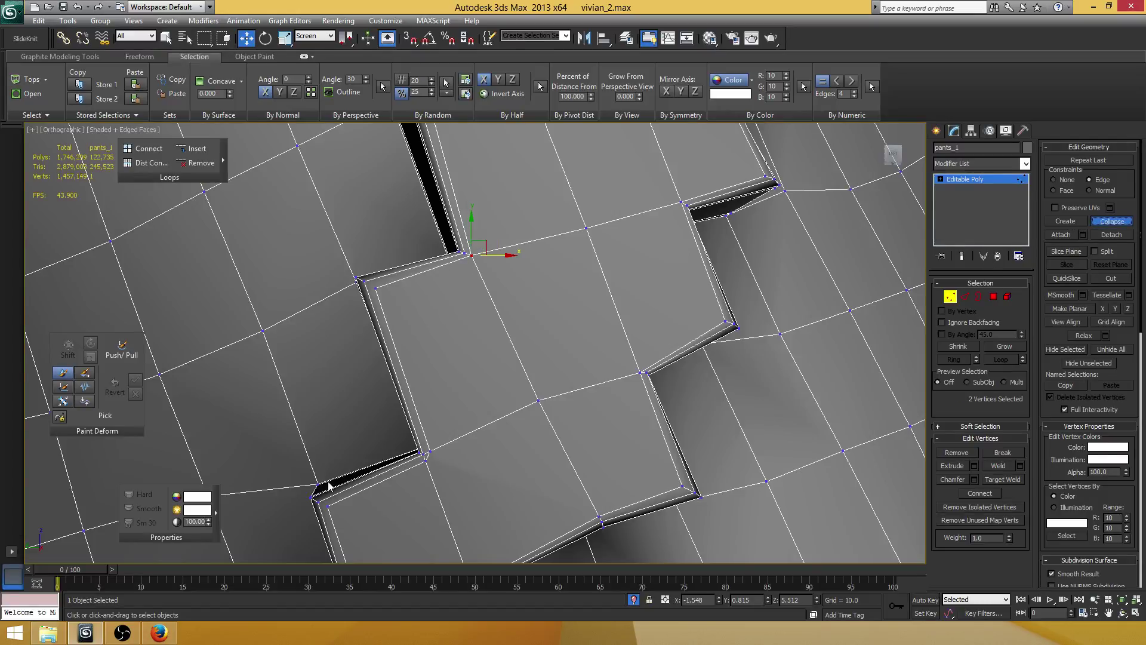
# - Collapse each pair of neighbouring cut vertices into one at the next two inner corners down the strip
pyautogui.scroll(2, 388, 376)
pyautogui.click(422, 420)
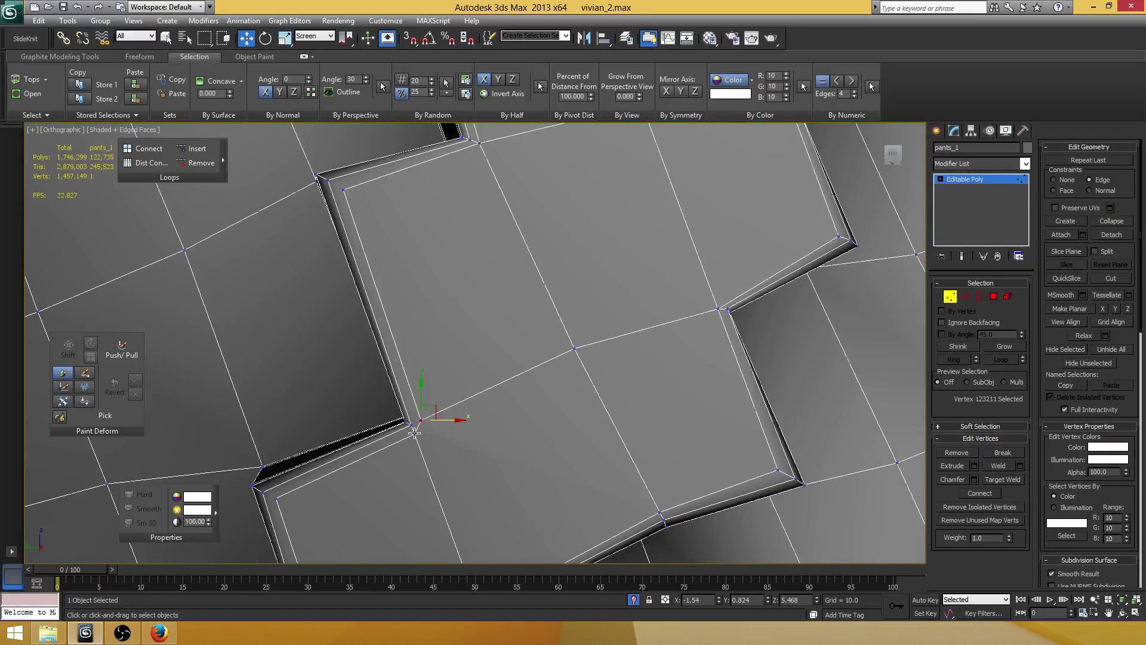
pyautogui.keyDown('ctrl'); pyautogui.click(415, 433); pyautogui.keyUp('ctrl')
pyautogui.hotkey('ctrl', 'alt', 'c')
pyautogui.moveTo(448, 436); pyautogui.dragTo(524, 243, button='middle')
pyautogui.scroll(-2, 514, 251)
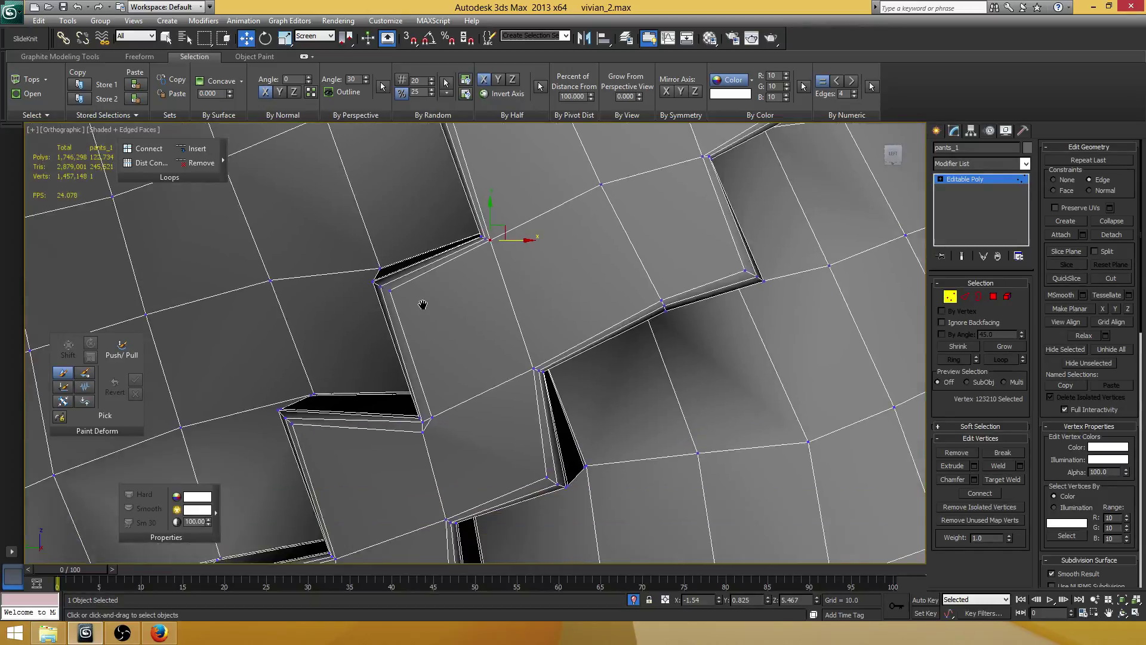
pyautogui.scroll(2, 431, 364)
pyautogui.click(413, 485)
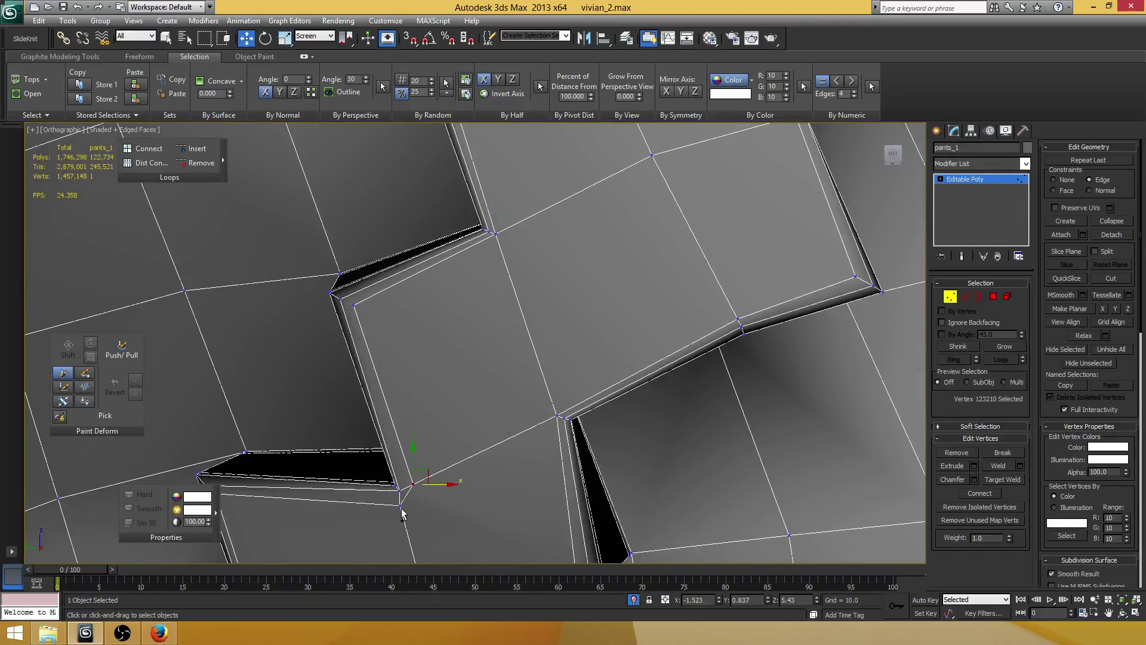
pyautogui.keyDown('ctrl'); pyautogui.click(400, 507); pyautogui.keyUp('ctrl')
pyautogui.press(';')
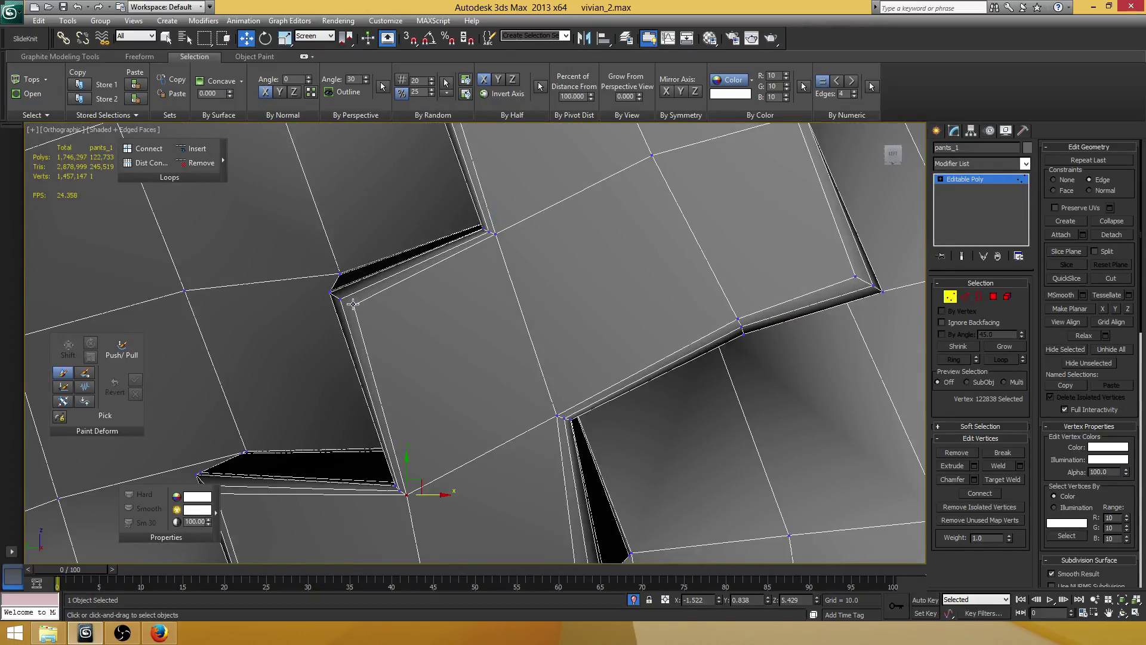
# - Connect the support line's vertex at the outer step corner to the adjacent corner vertex with an edge
pyautogui.click(353, 304)
pyautogui.keyDown('ctrl'); pyautogui.click(341, 299); pyautogui.keyUp('ctrl')
pyautogui.click(968, 492)
pyautogui.scroll(-5, 555, 319)
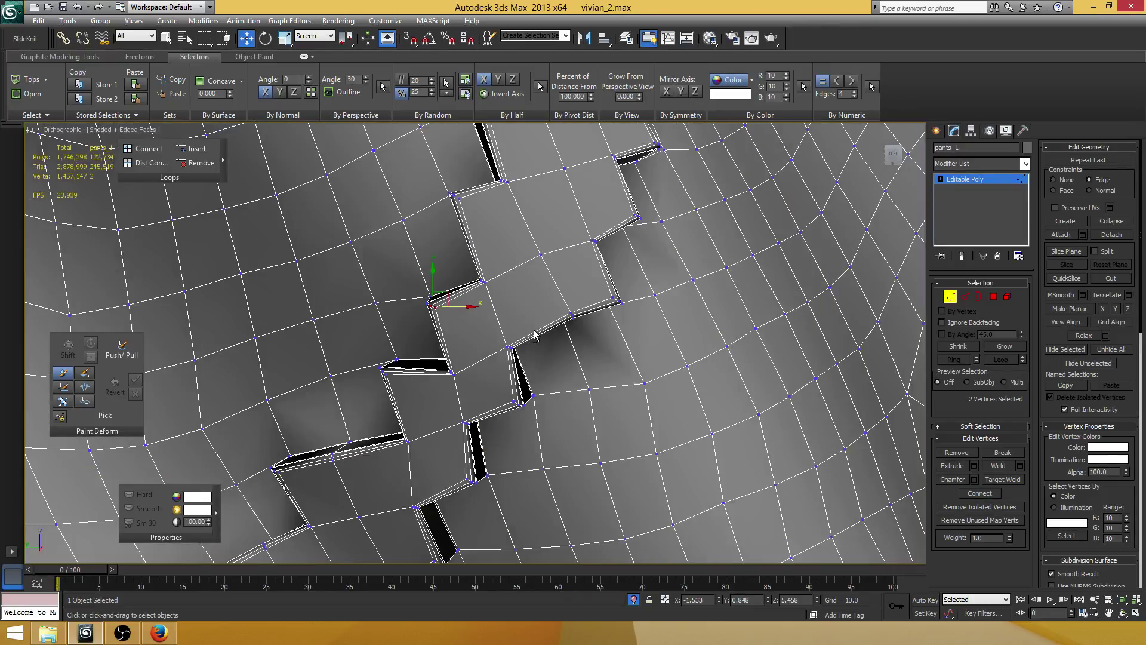
# - Examine the seam strip from the zigzag steps up along the thigh for sides that still lack support edges
pyautogui.keyDown('alt'); pyautogui.moveTo(500, 349); pyautogui.dragTo(475, 307, button='middle'); pyautogui.keyUp('alt')
pyautogui.scroll(5, 471, 324)
pyautogui.scroll(-5, 492, 259)
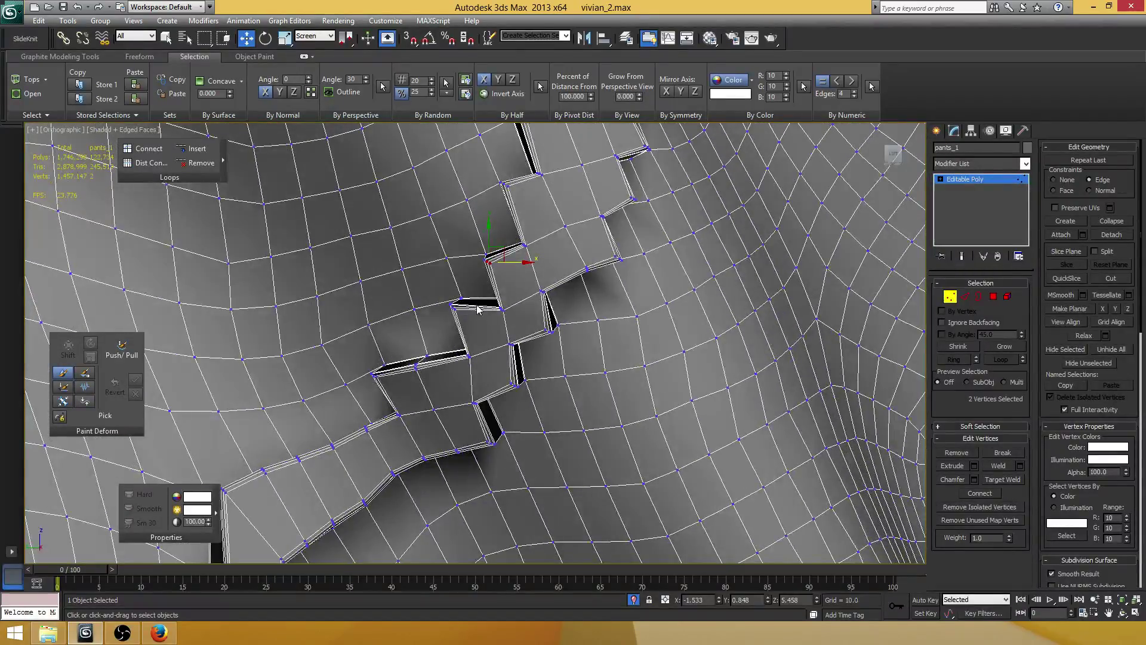
pyautogui.scroll(4, 510, 220)
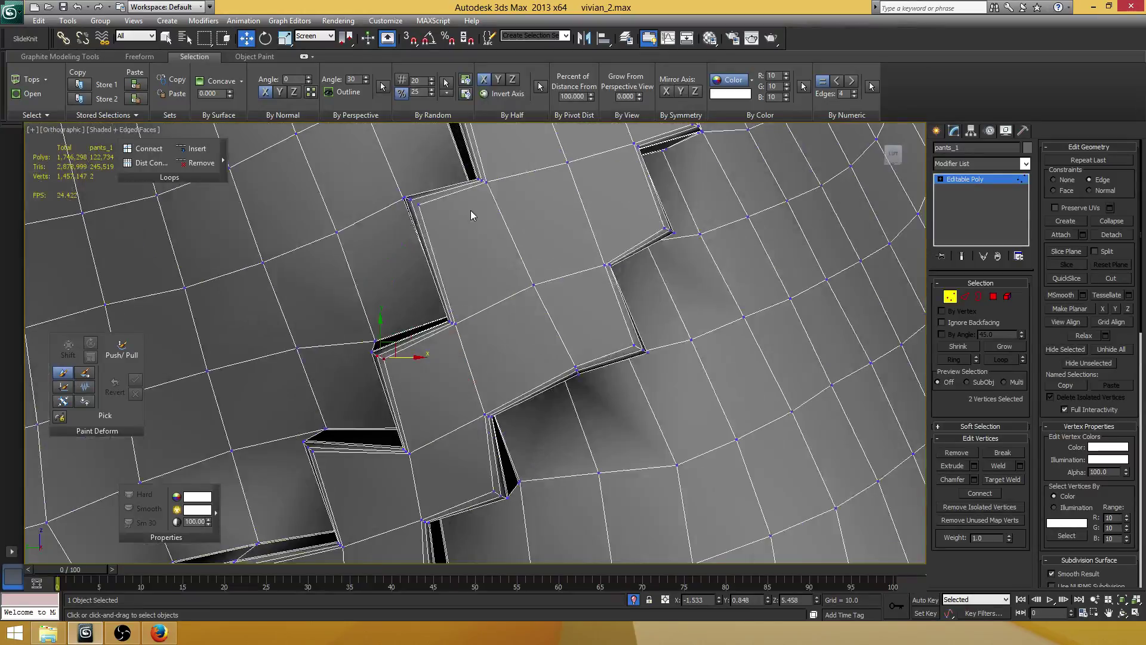
pyautogui.moveTo(470, 210); pyautogui.dragTo(436, 358, button='middle')
pyautogui.scroll(-5, 509, 317)
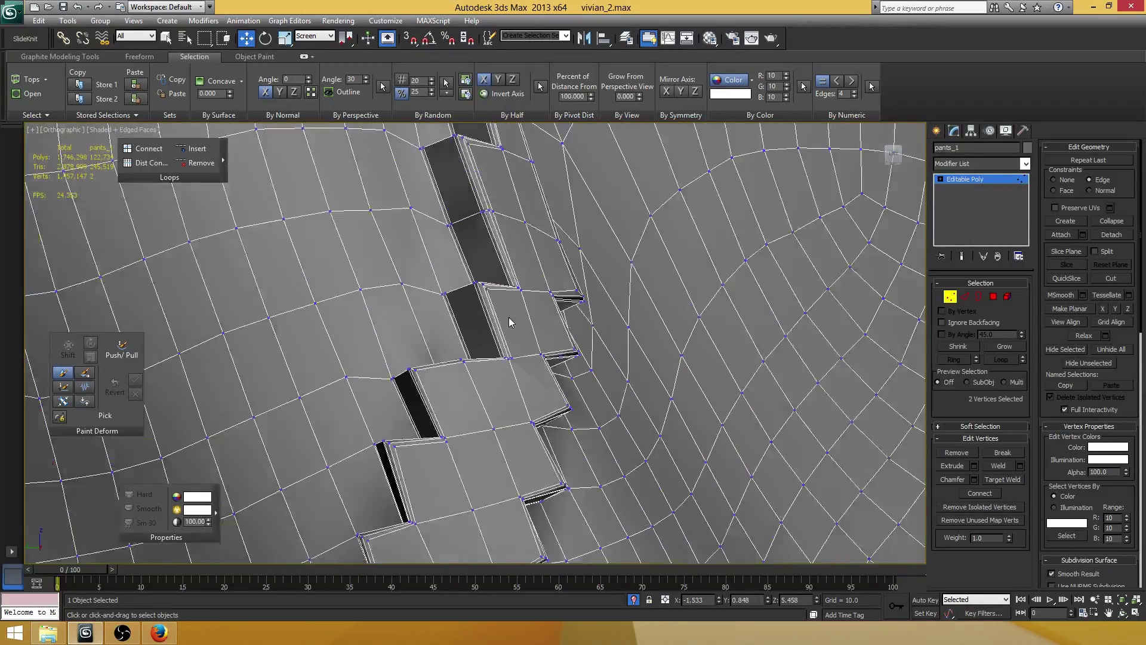
pyautogui.keyDown('alt'); pyautogui.moveTo(509, 317); pyautogui.dragTo(478, 383, button='middle'); pyautogui.keyUp('alt')
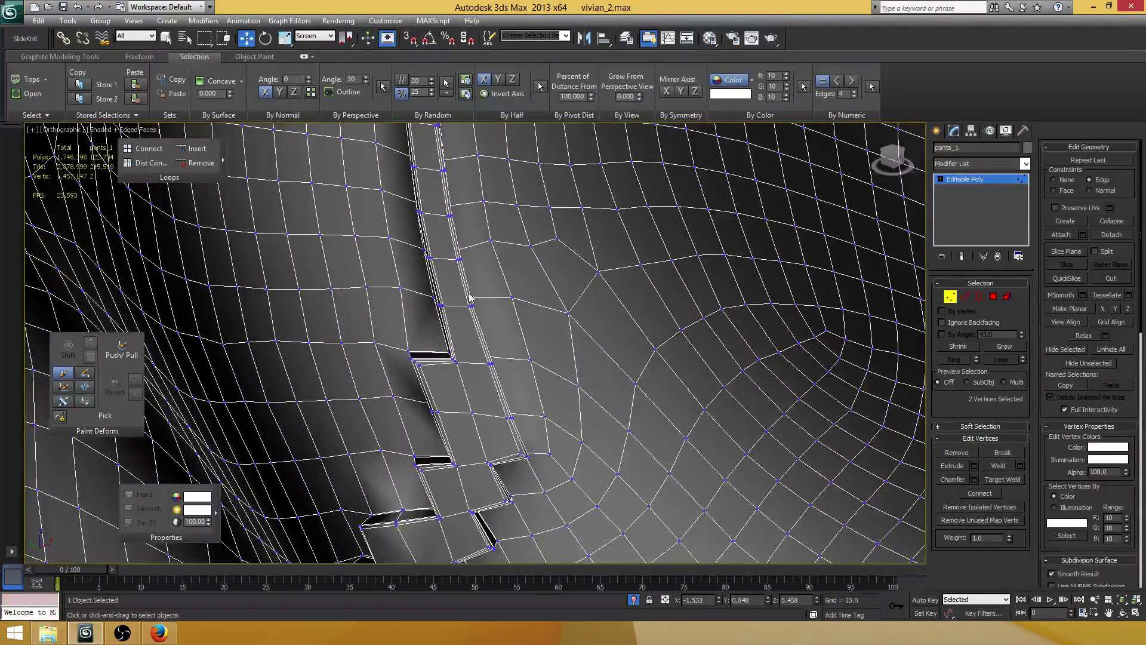
pyautogui.keyDown('alt'); pyautogui.moveTo(473, 256); pyautogui.dragTo(455, 276, button='middle'); pyautogui.keyUp('alt')
pyautogui.click(454, 252)
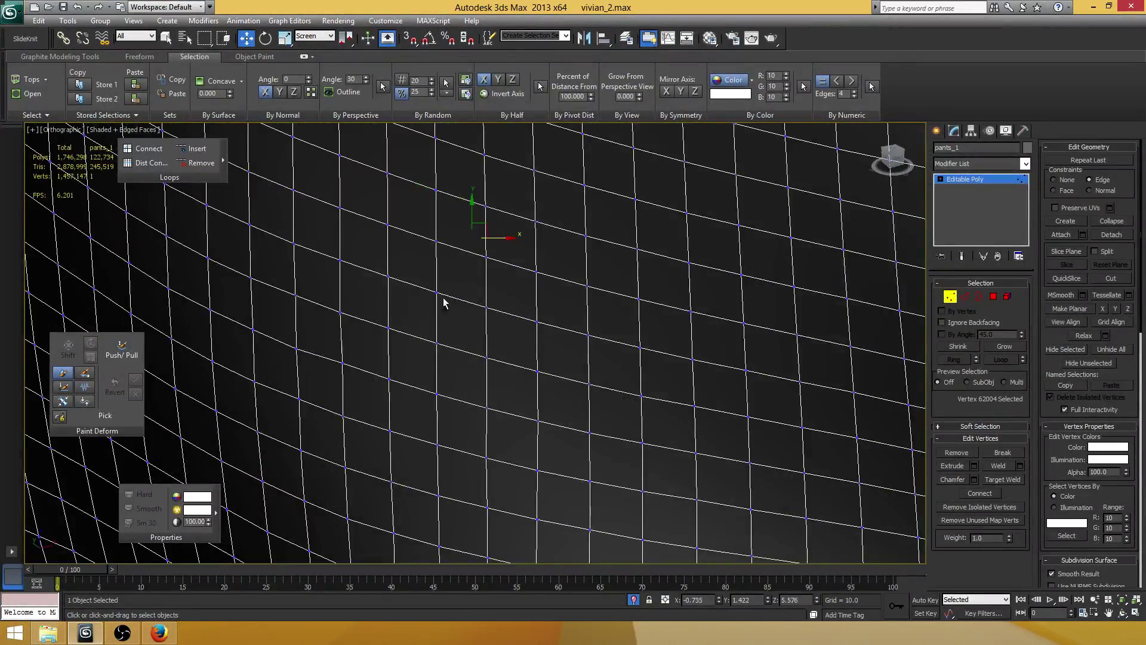
pyautogui.scroll(-5, 438, 304)
pyautogui.keyDown('alt'); pyautogui.moveTo(407, 321); pyautogui.dragTo(409, 367, button='middle'); pyautogui.keyUp('alt')
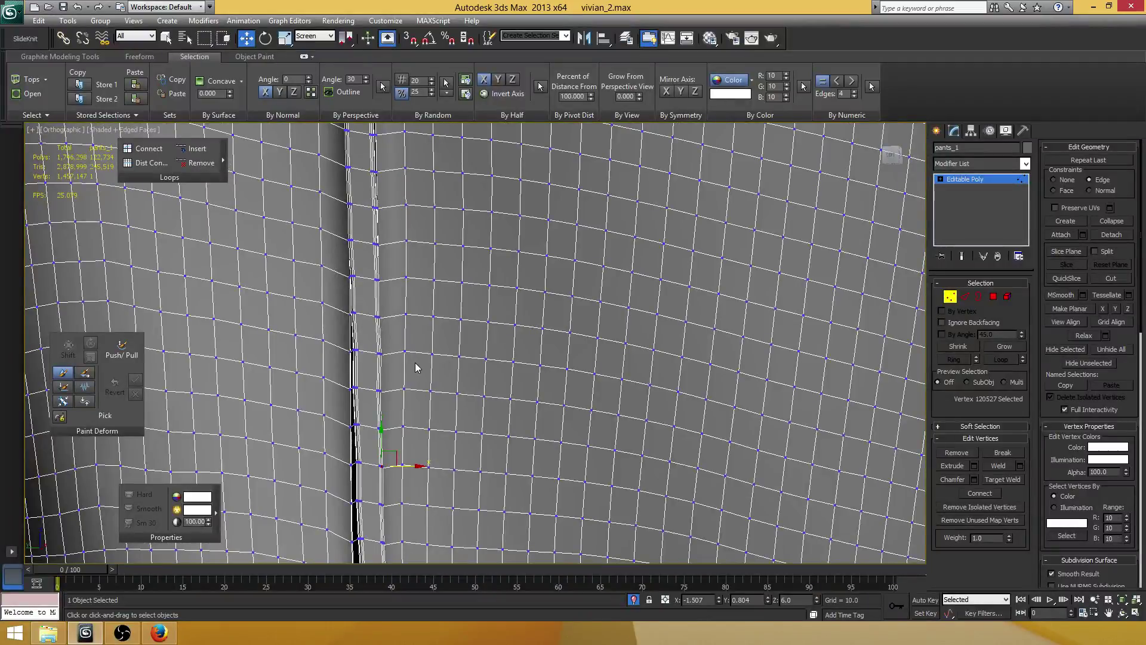
pyautogui.scroll(-3, 417, 366)
pyautogui.scroll(-3, 406, 342)
pyautogui.moveTo(402, 286); pyautogui.dragTo(428, 392, button='middle')
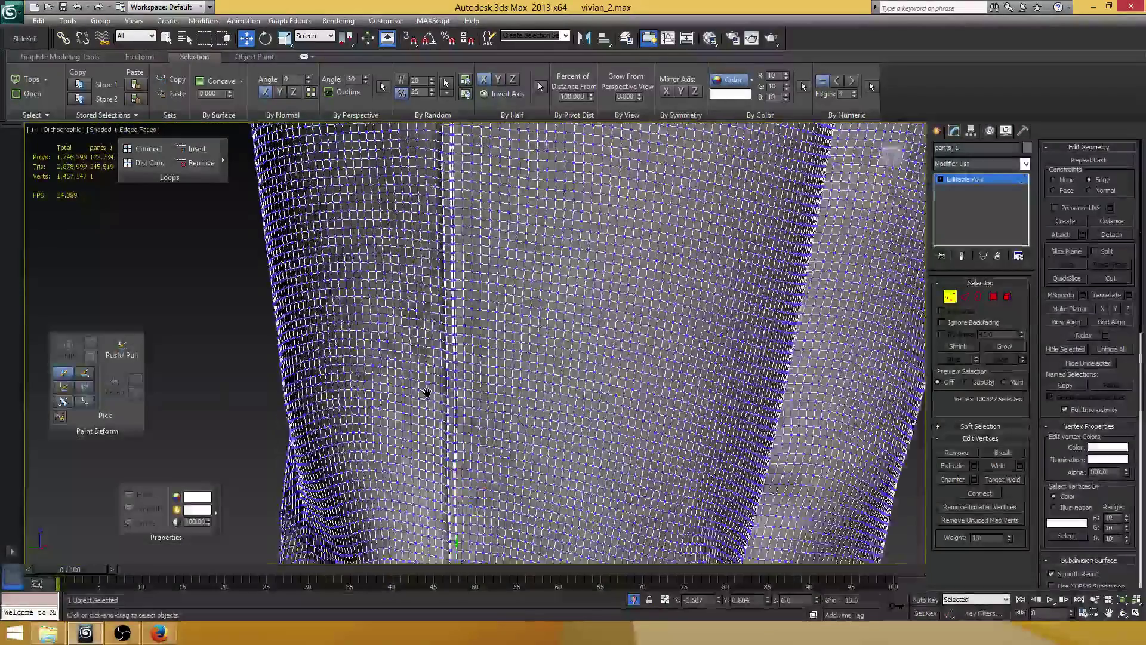
pyautogui.scroll(3, 444, 358)
pyautogui.moveTo(448, 346); pyautogui.dragTo(454, 367, button='middle')
pyautogui.scroll(6, 454, 365)
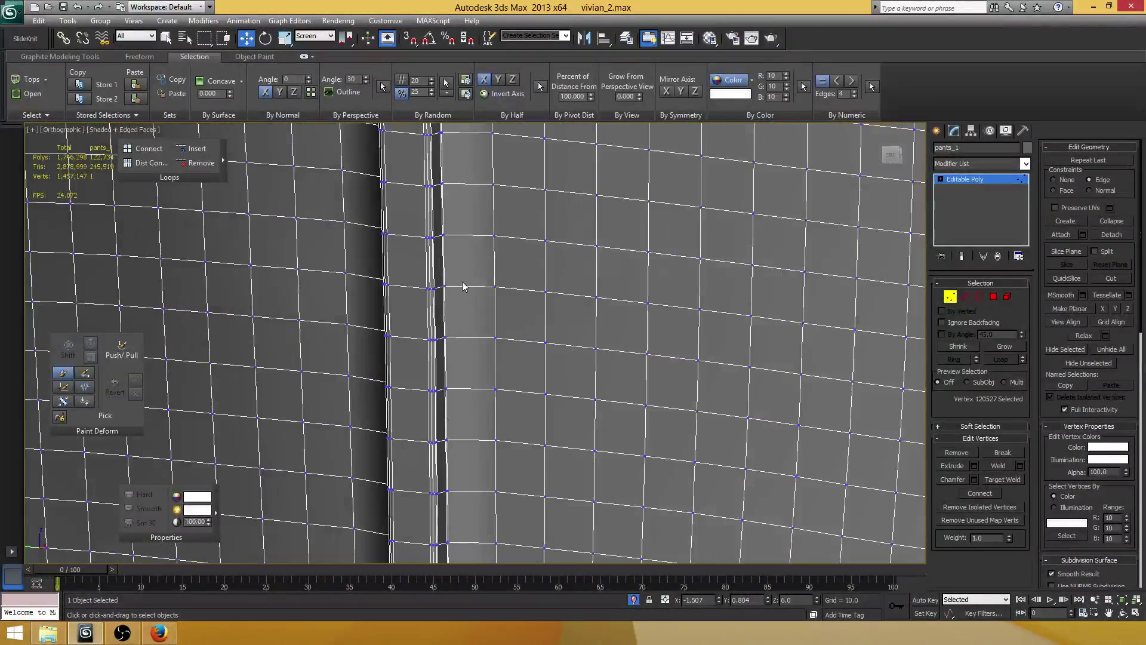
# - Select the ring of cross edges beside the strip on the thigh and check its course down the leg
pyautogui.click(457, 234)
pyautogui.scroll(-1, 466, 267)
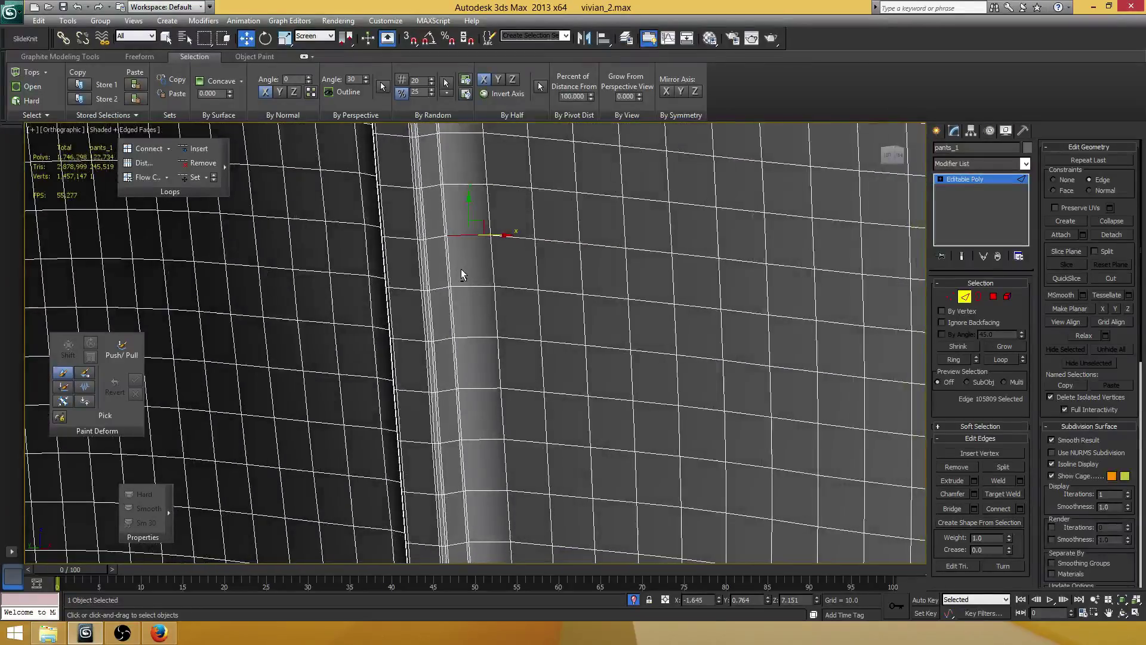
pyautogui.keyDown('shift'); pyautogui.click(464, 287); pyautogui.keyUp('shift')
pyautogui.scroll(-5, 470, 303)
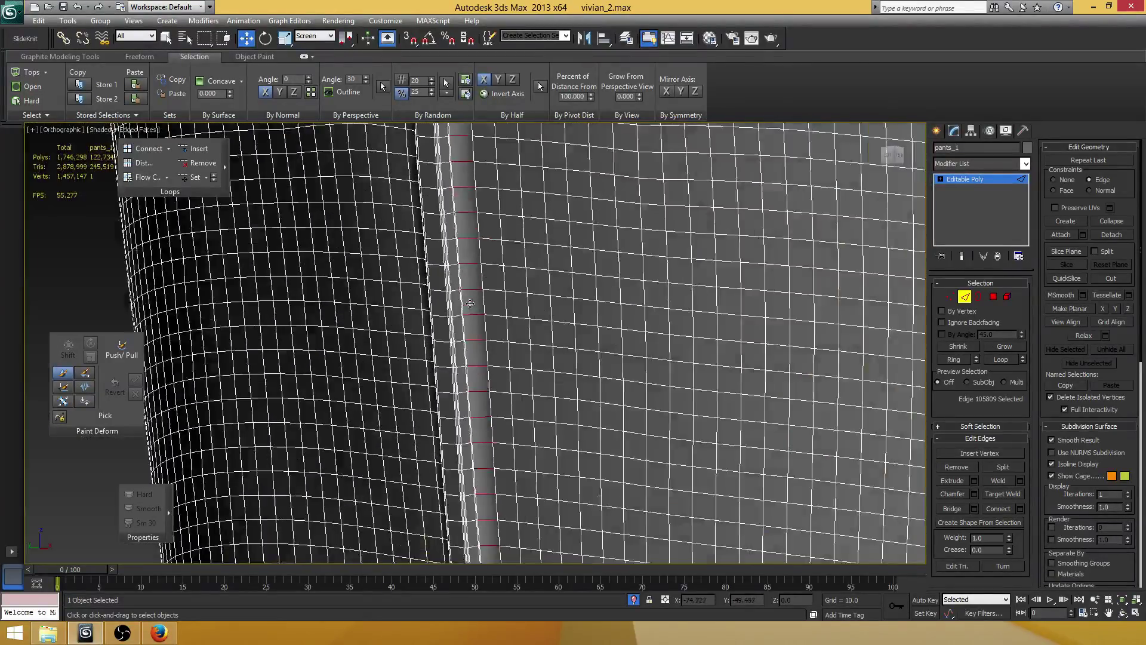
pyautogui.moveTo(456, 449); pyautogui.dragTo(460, 531, button='middle')
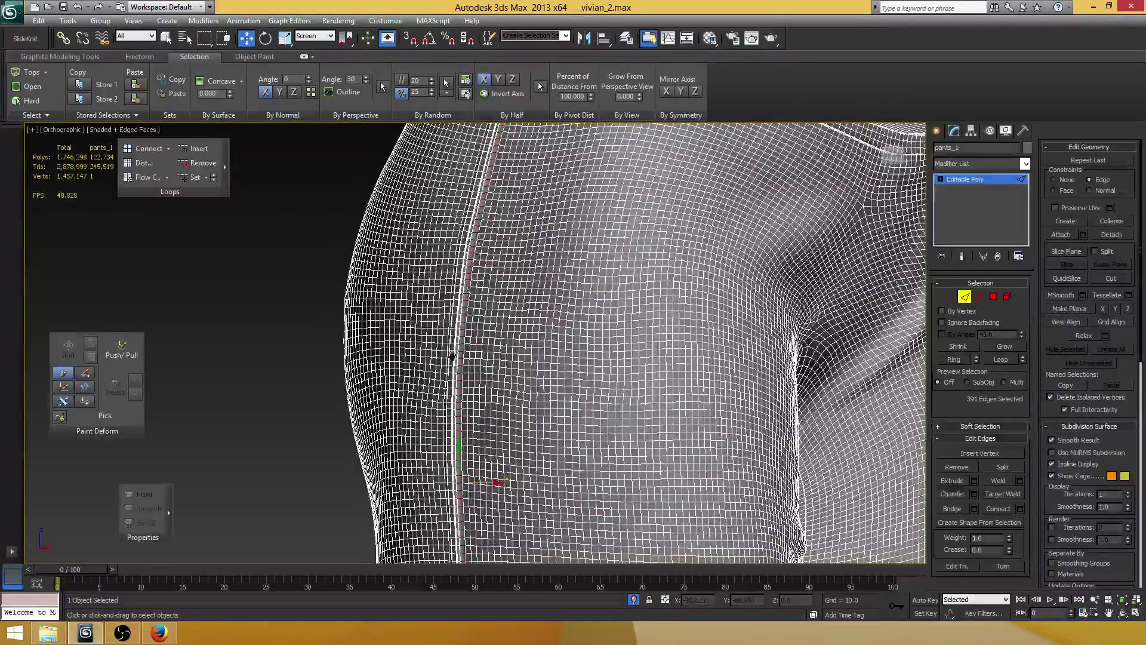
pyautogui.moveTo(471, 291); pyautogui.dragTo(481, 211, button='middle')
pyautogui.scroll(-2, 469, 412)
pyautogui.scroll(-2, 465, 286)
pyautogui.moveTo(445, 442); pyautogui.dragTo(441, 276, button='middle')
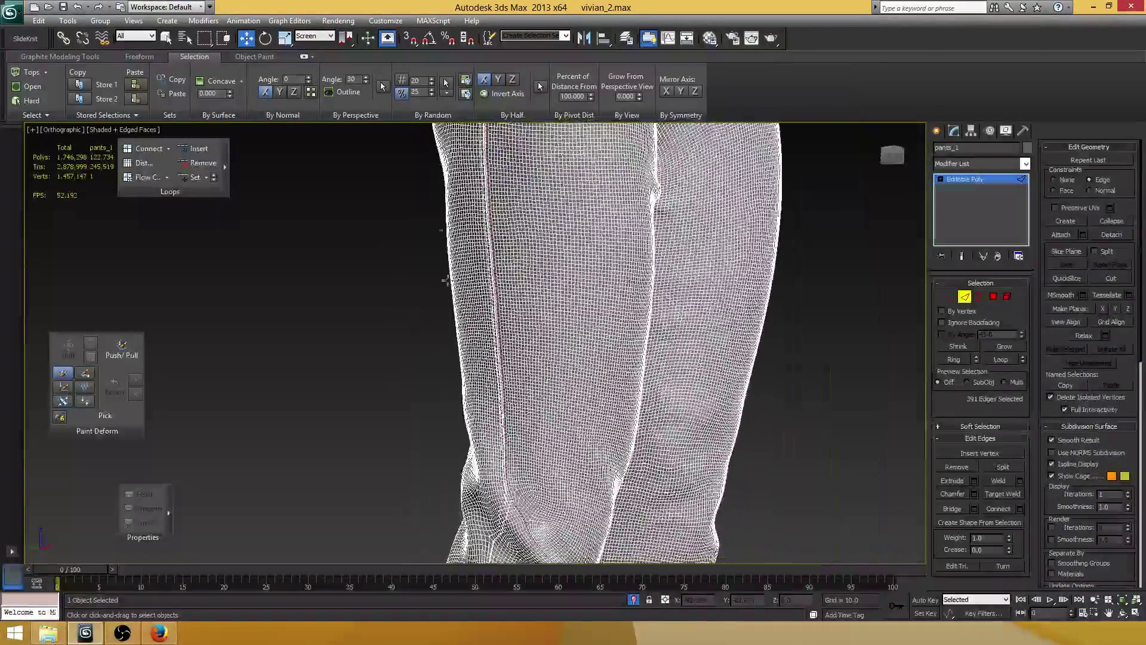
pyautogui.moveTo(449, 358); pyautogui.dragTo(444, 243, button='middle')
pyautogui.moveTo(453, 291); pyautogui.dragTo(440, 188, button='middle')
pyautogui.keyDown('alt'); pyautogui.moveTo(445, 245); pyautogui.dragTo(455, 299, button='middle'); pyautogui.keyUp('alt')
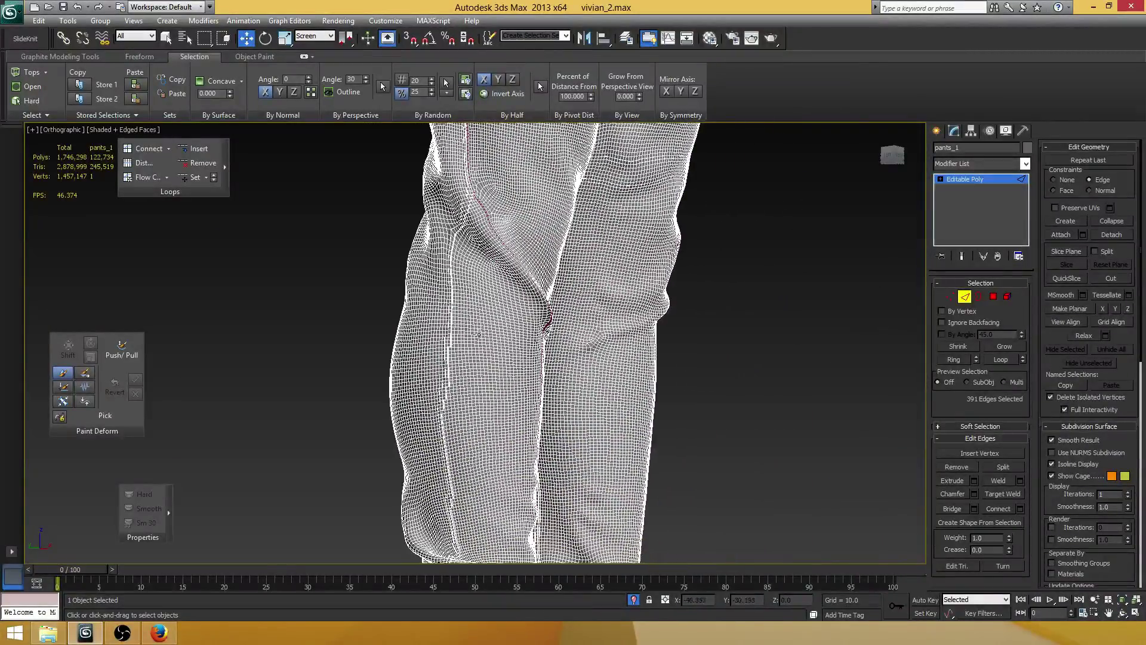
# - Try selecting the ring of cross edges beside the strip below the knee crease and check how far it spreads
pyautogui.scroll(10, 477, 334)
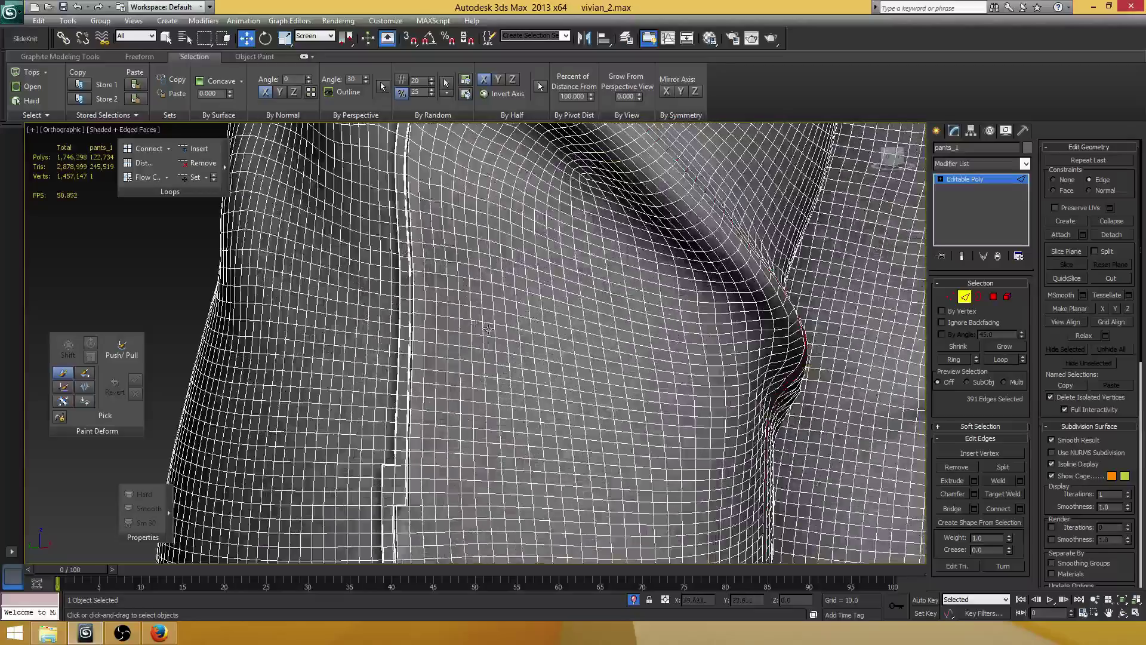
pyautogui.scroll(5, 412, 298)
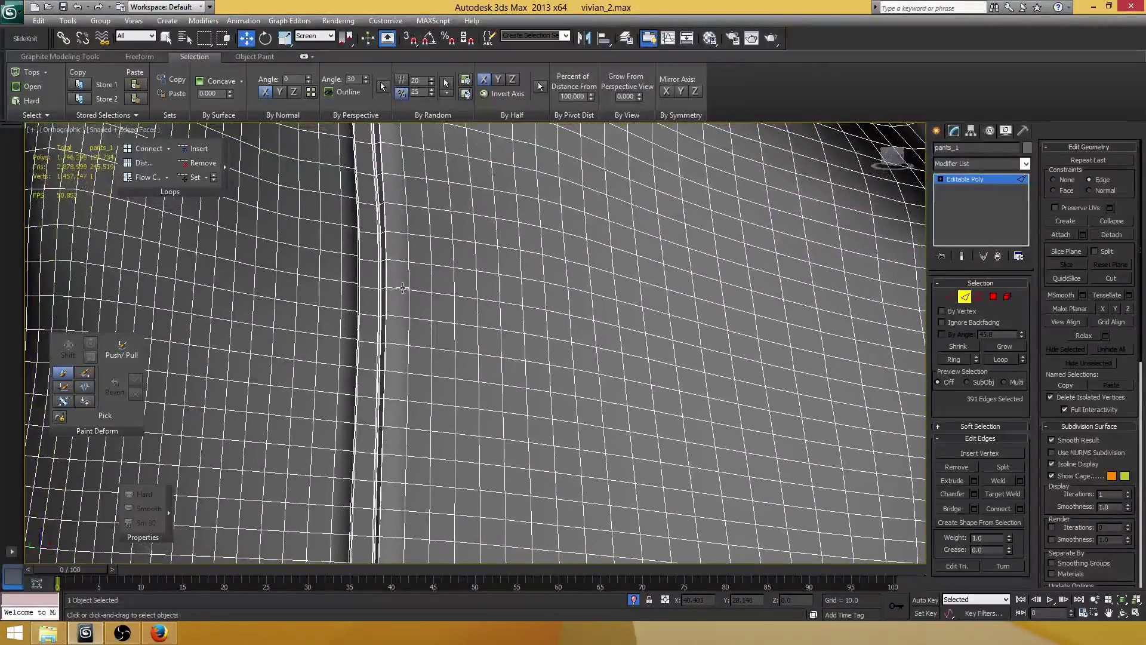
pyautogui.click(402, 288)
pyautogui.moveTo(403, 288)
pyautogui.keyDown('alt'); pyautogui.mouseDown(button='middle')
pyautogui.moveTo(435, 291)
pyautogui.moveTo(425, 288)
pyautogui.mouseUp(button='middle'); pyautogui.keyUp('alt')
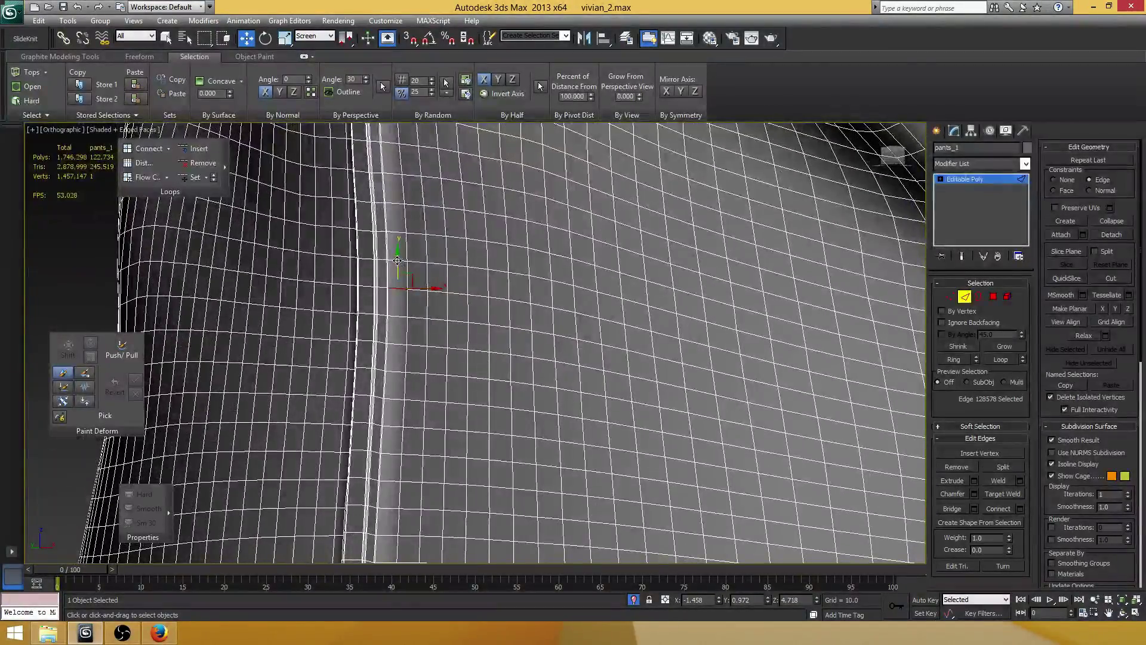
pyautogui.keyDown('shift'); pyautogui.click(397, 261); pyautogui.keyUp('shift')
pyautogui.scroll(-6, 426, 366)
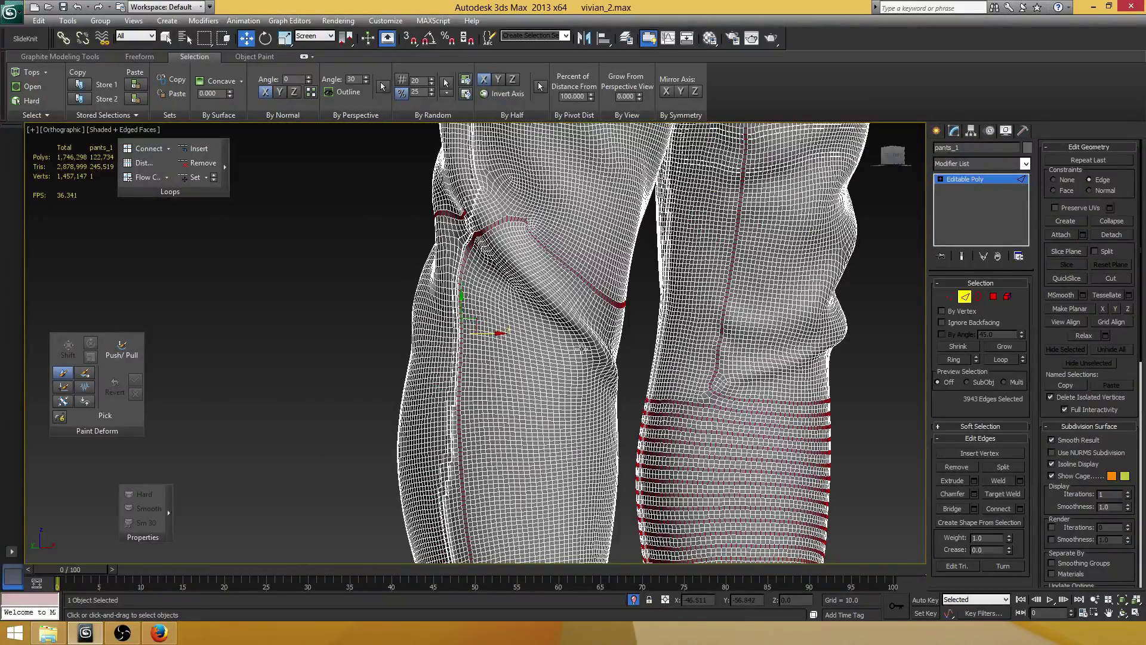
pyautogui.moveTo(581, 349)
pyautogui.keyDown('alt'); pyautogui.mouseDown(button='middle')
pyautogui.moveTo(532, 341)
pyautogui.moveTo(588, 334)
pyautogui.mouseUp(button='middle'); pyautogui.keyUp('alt')
pyautogui.moveTo(540, 270); pyautogui.dragTo(537, 396, button='middle')
pyautogui.scroll(4, 488, 305)
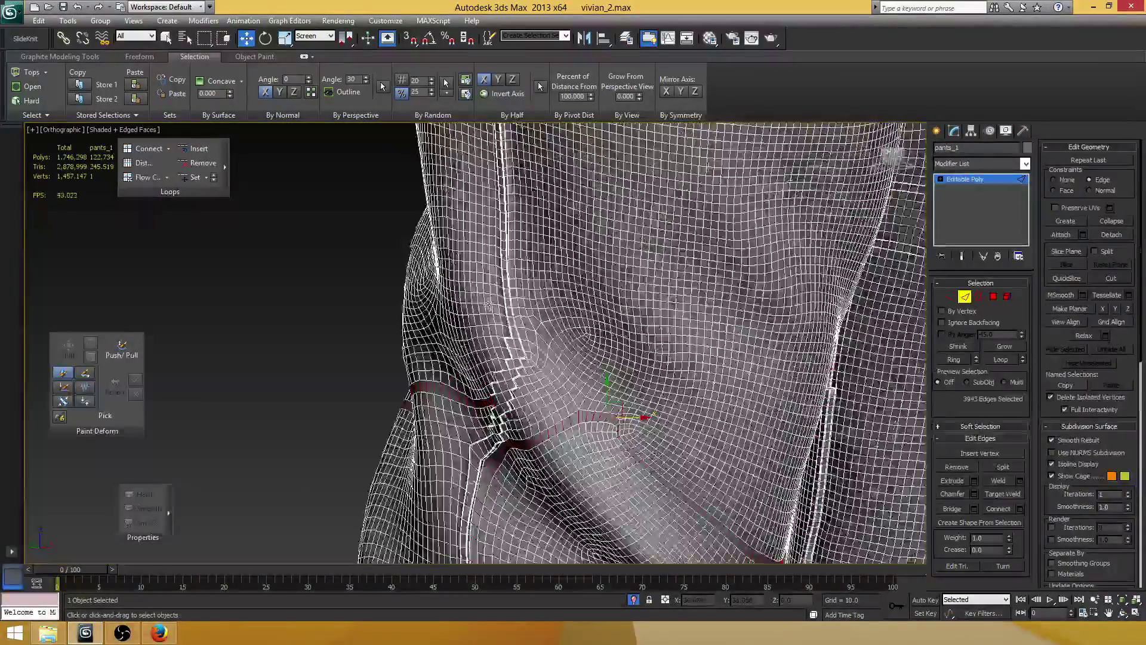
pyautogui.scroll(5, 488, 303)
# - Select the ring of cross edges beside the strip just above the zigzag steps, excluding its portion from the knee down
pyautogui.click(492, 322)
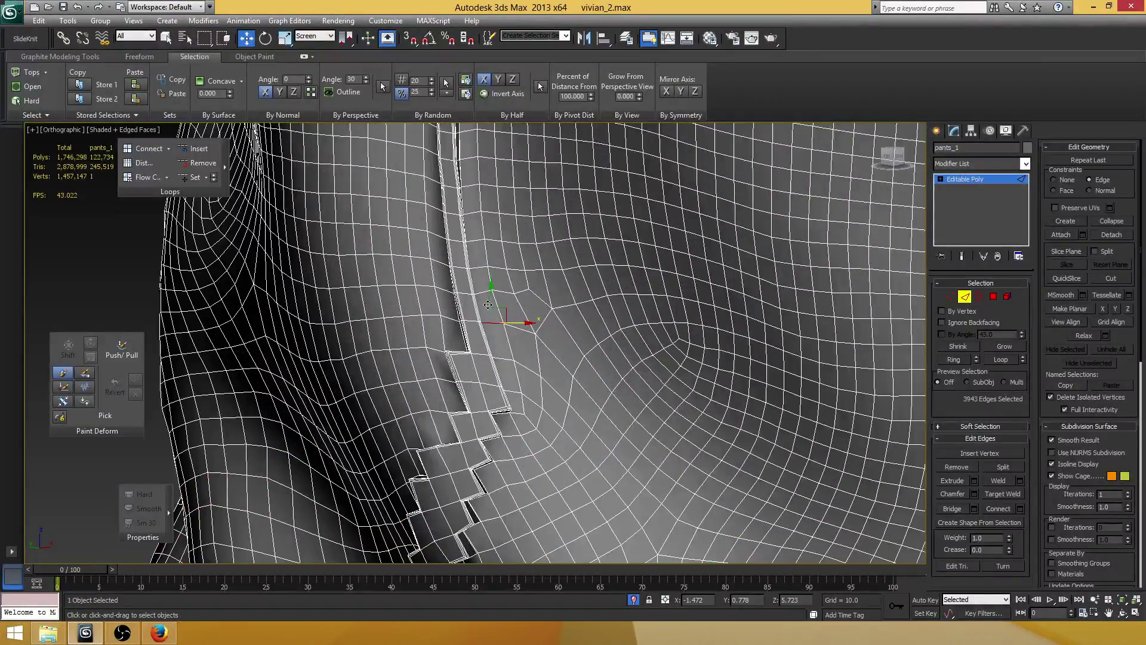
pyautogui.keyDown('shift'); pyautogui.click(482, 292); pyautogui.keyUp('shift')
pyautogui.scroll(-12, 516, 326)
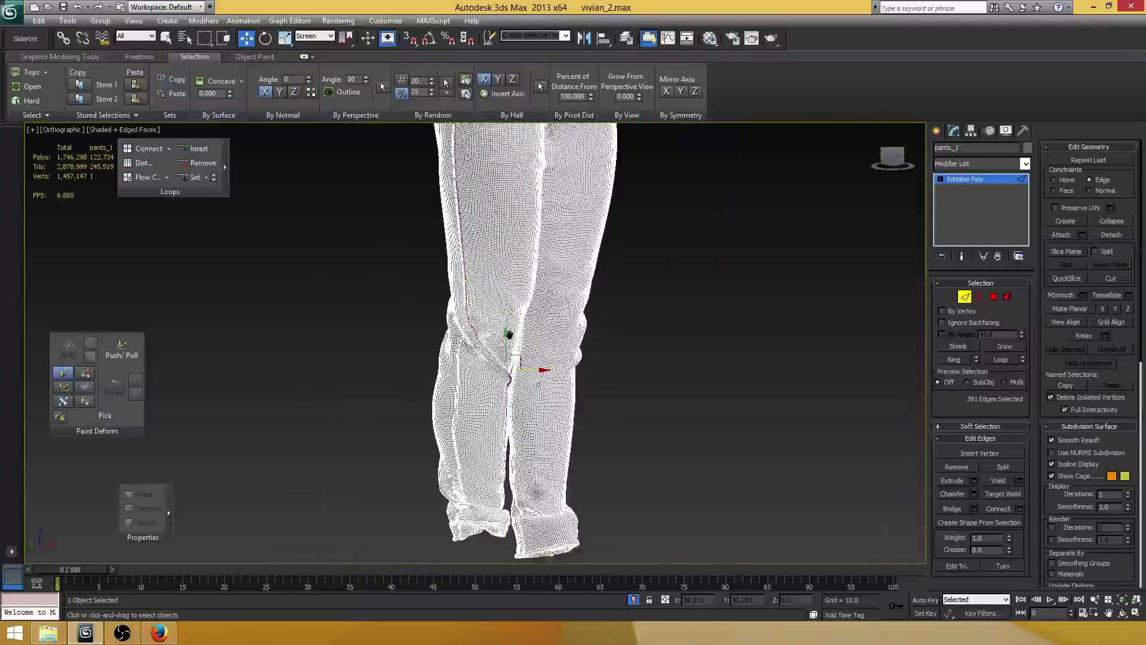
pyautogui.moveTo(509, 334)
pyautogui.mouseDown(button='middle')
pyautogui.moveTo(494, 294)
pyautogui.moveTo(438, 299)
pyautogui.mouseUp(button='middle')
pyautogui.press('F3')
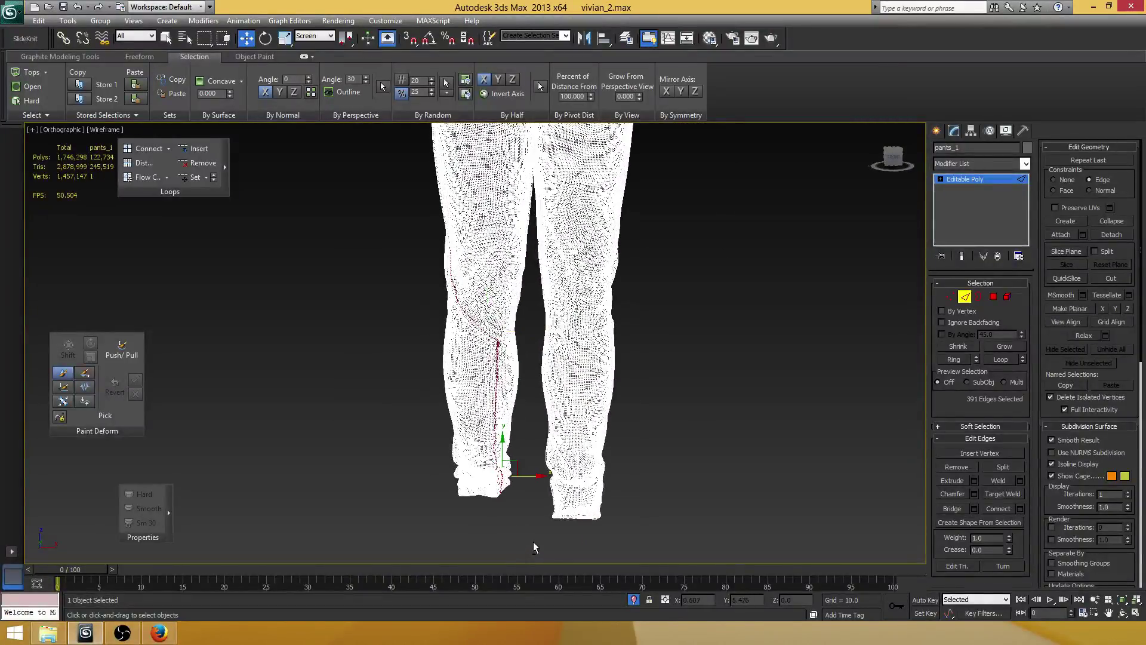
pyautogui.moveTo(312, 278); pyautogui.dragTo(313, 277)
pyautogui.press('F3')
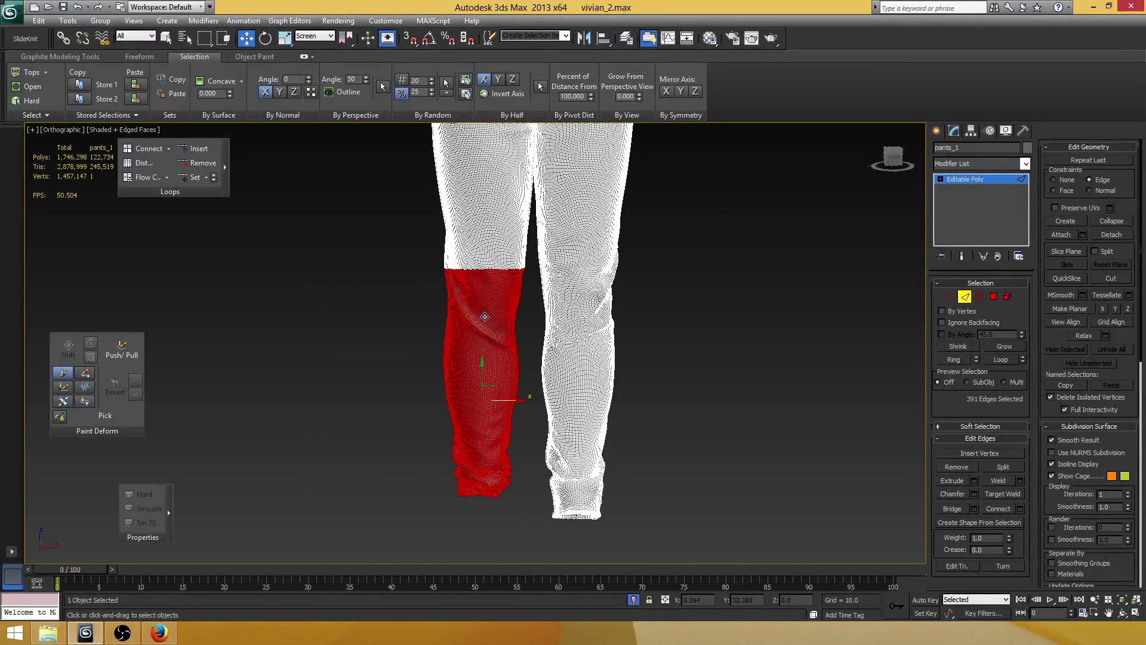
pyautogui.keyDown('alt'); pyautogui.moveTo(531, 539); pyautogui.dragTo(319, 249); pyautogui.keyUp('alt')
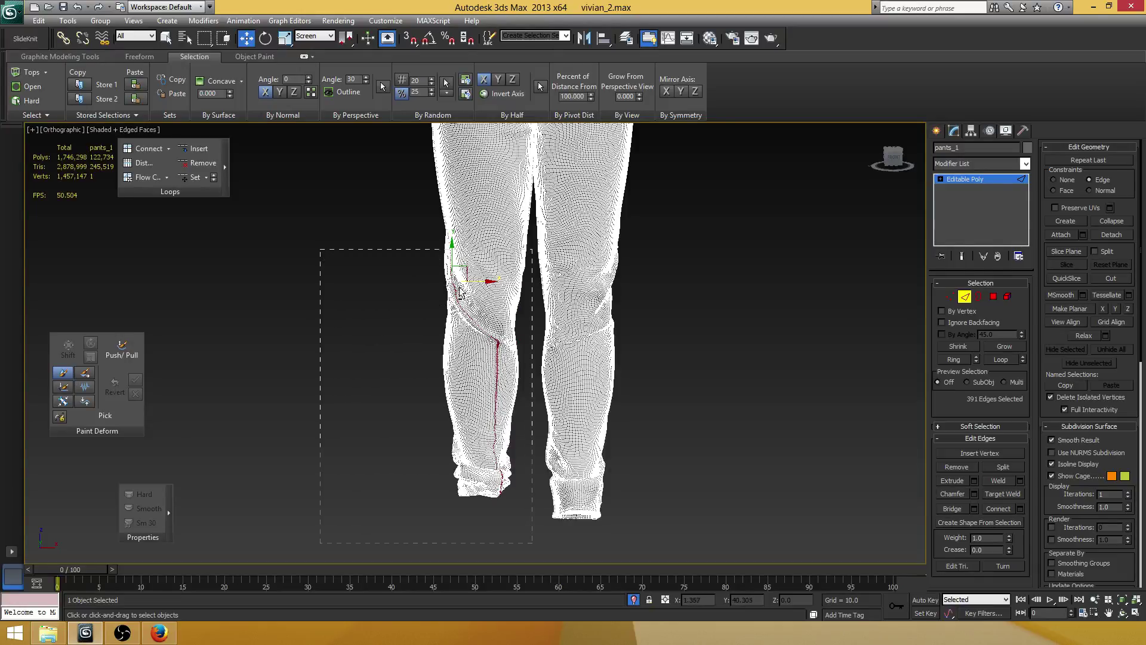
# - Extend the selection down beside the strip toward the zigzag steps by adding the next cross edges individually
pyautogui.keyDown('alt'); pyautogui.moveTo(437, 271); pyautogui.dragTo(477, 251, button='middle'); pyautogui.keyUp('alt')
pyautogui.scroll(10, 477, 256)
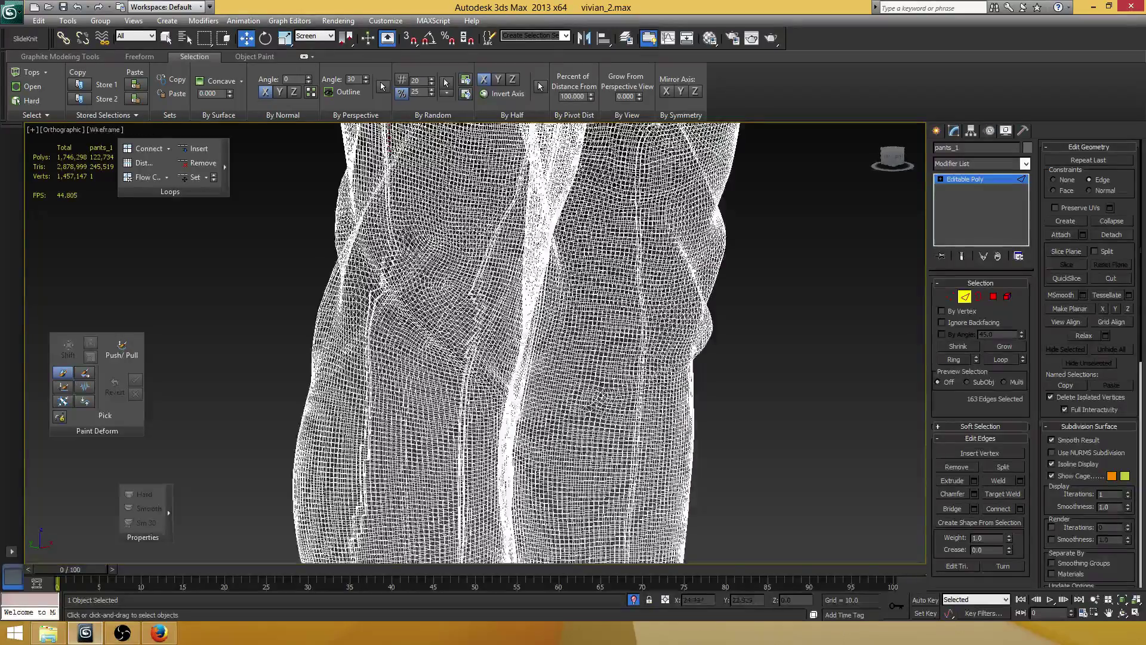
pyautogui.scroll(5, 436, 322)
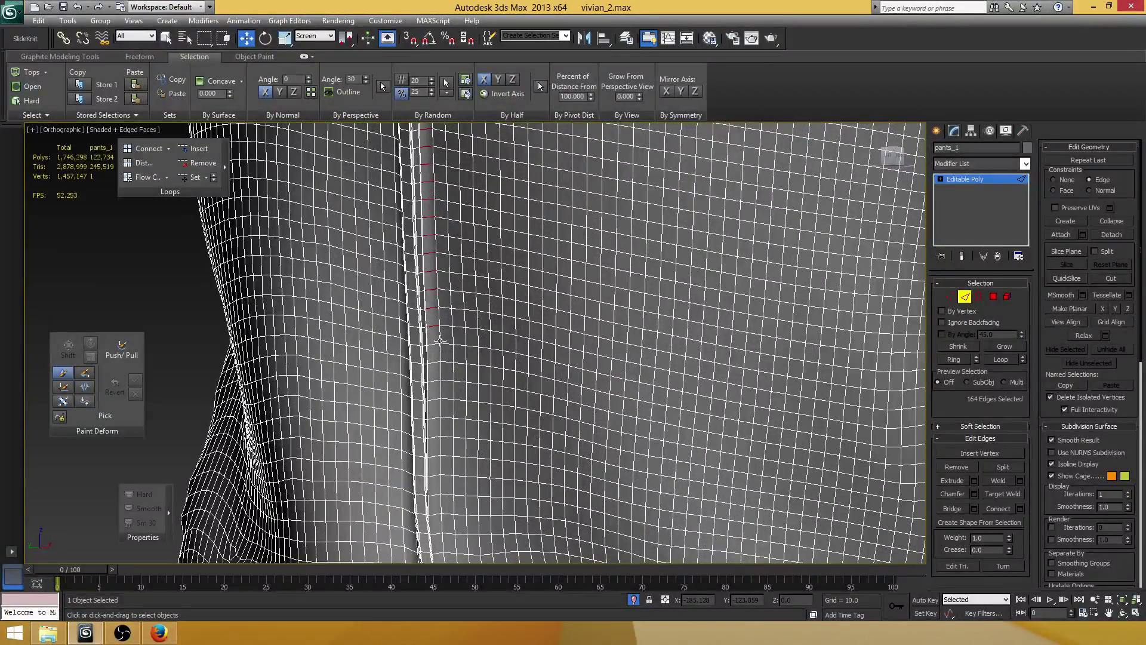
pyautogui.scroll(3, 463, 337)
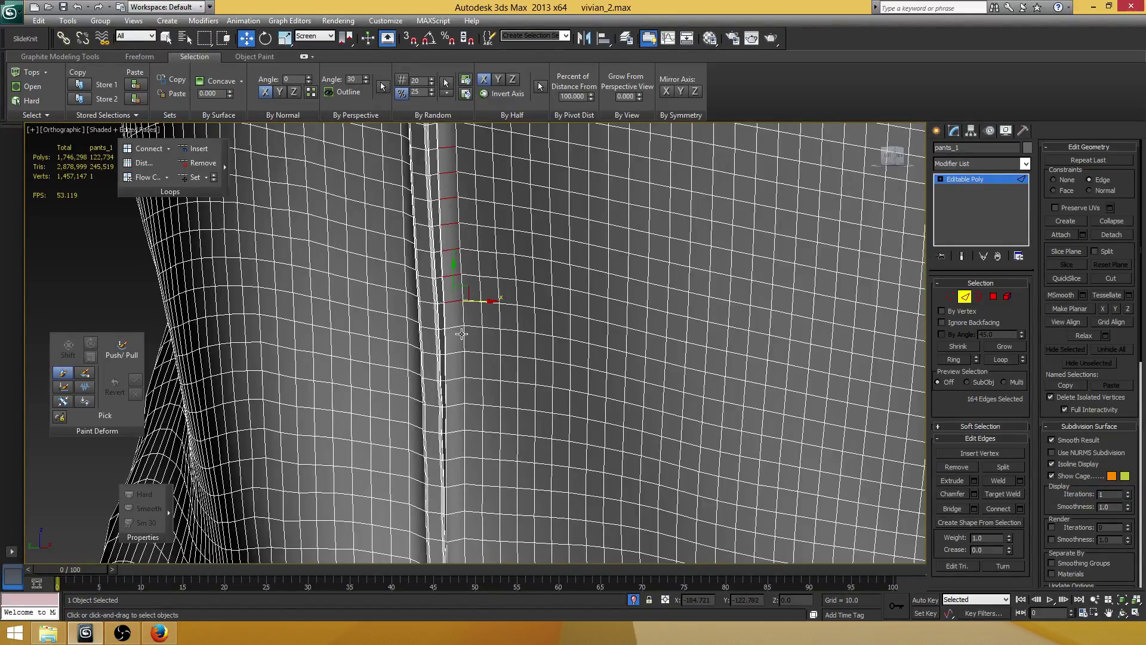
pyautogui.moveTo(461, 331); pyautogui.dragTo(455, 353, button='middle')
pyautogui.scroll(2, 455, 352)
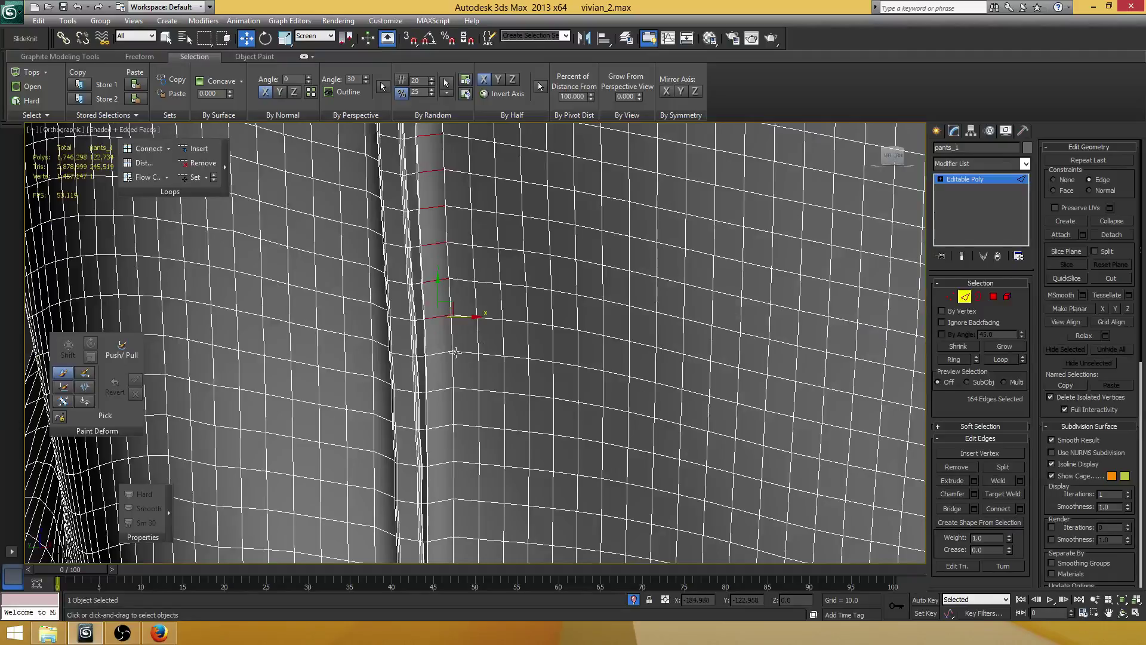
pyautogui.keyDown('ctrl'); pyautogui.click(440, 390); pyautogui.keyUp('ctrl')
pyautogui.keyDown('ctrl'); pyautogui.click(449, 423); pyautogui.keyUp('ctrl')
pyautogui.keyDown('alt'); pyautogui.moveTo(454, 412); pyautogui.dragTo(484, 301, button='middle'); pyautogui.keyUp('alt')
pyautogui.scroll(2, 495, 318)
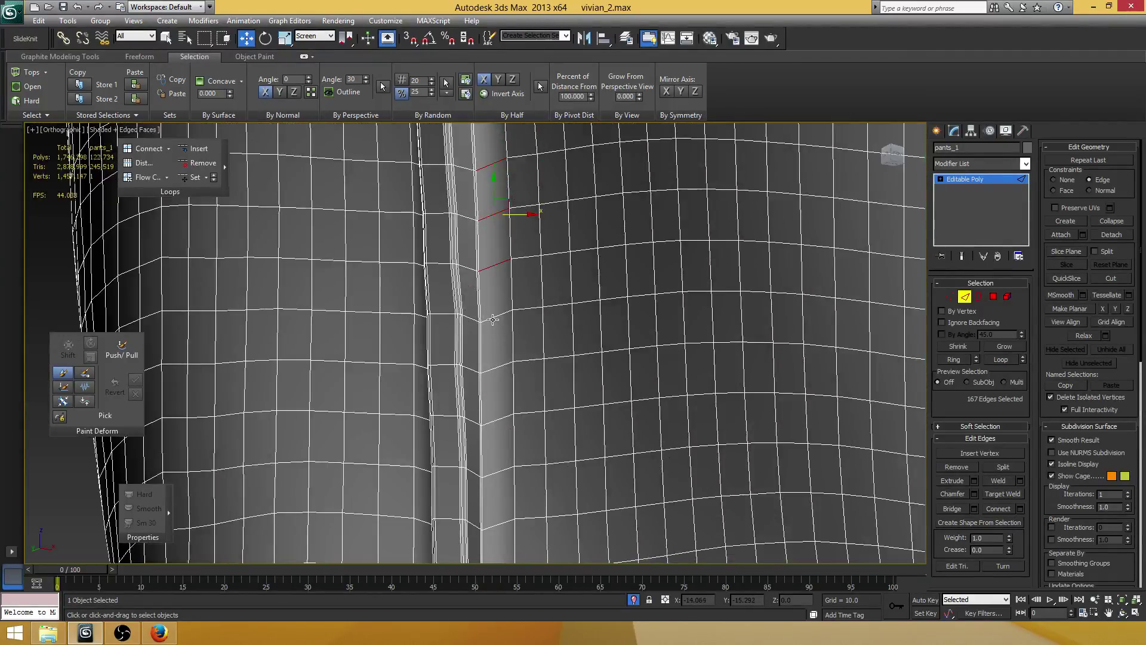
pyautogui.keyDown('ctrl'); pyautogui.click(493, 319); pyautogui.keyUp('ctrl')
pyautogui.scroll(-6, 493, 319)
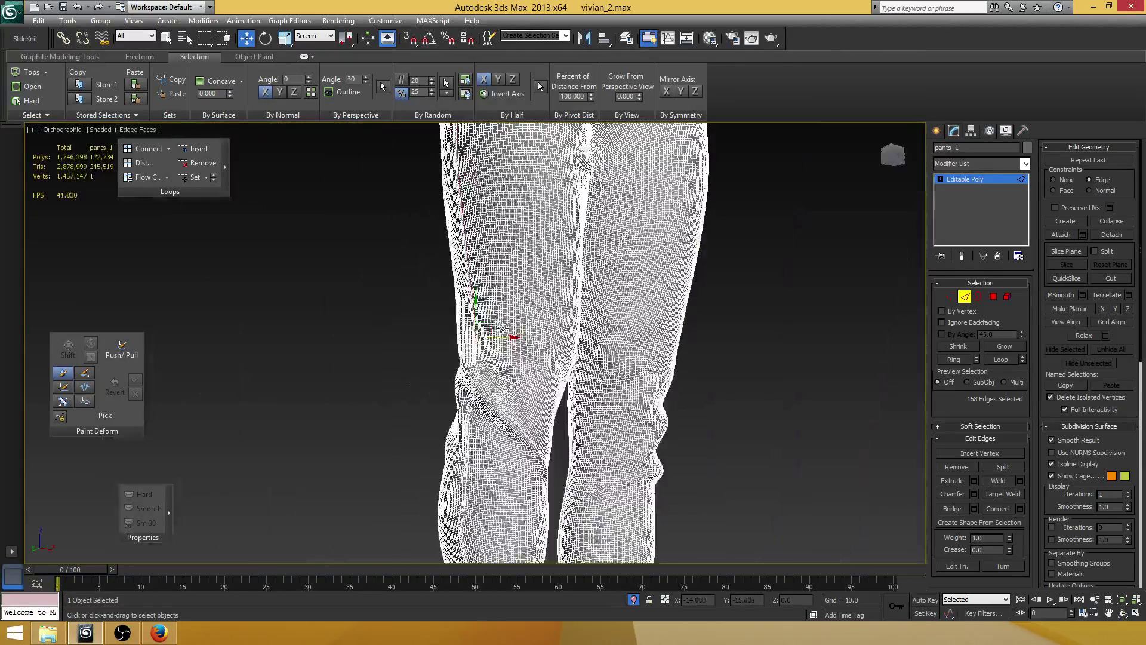
pyautogui.keyDown('alt'); pyautogui.moveTo(447, 384); pyautogui.dragTo(412, 352, button='middle'); pyautogui.keyUp('alt')
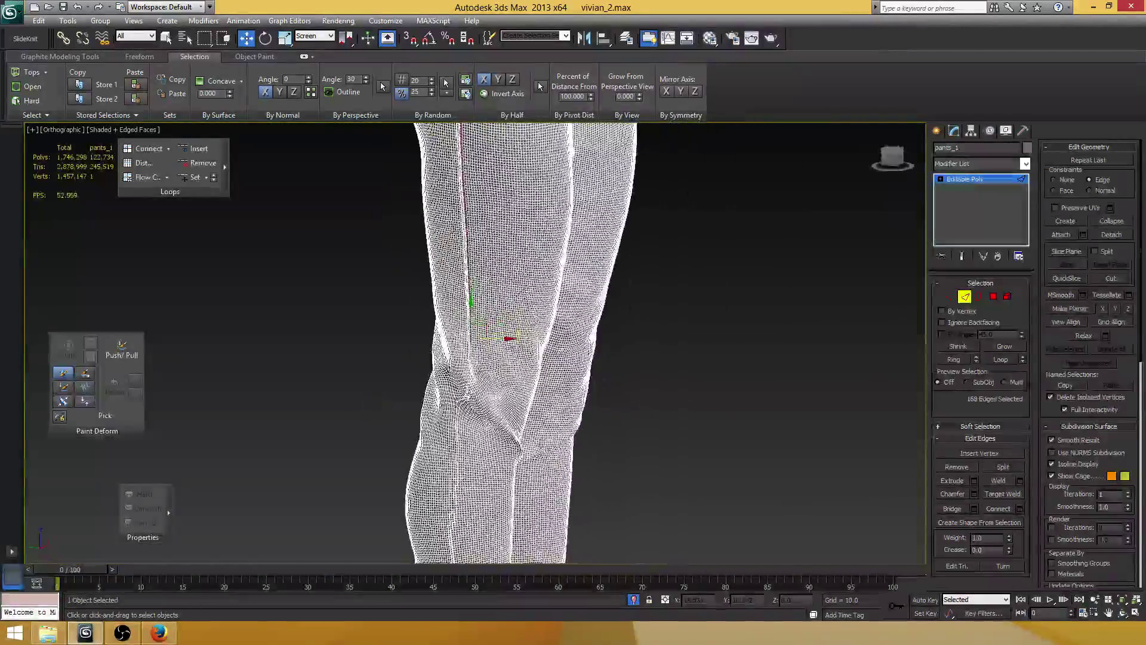
# - Add the next cross edges beside the strip on the lower thigh to the selection, continuing down from the already selected ring
pyautogui.scroll(6, 481, 332)
pyautogui.scroll(5, 480, 330)
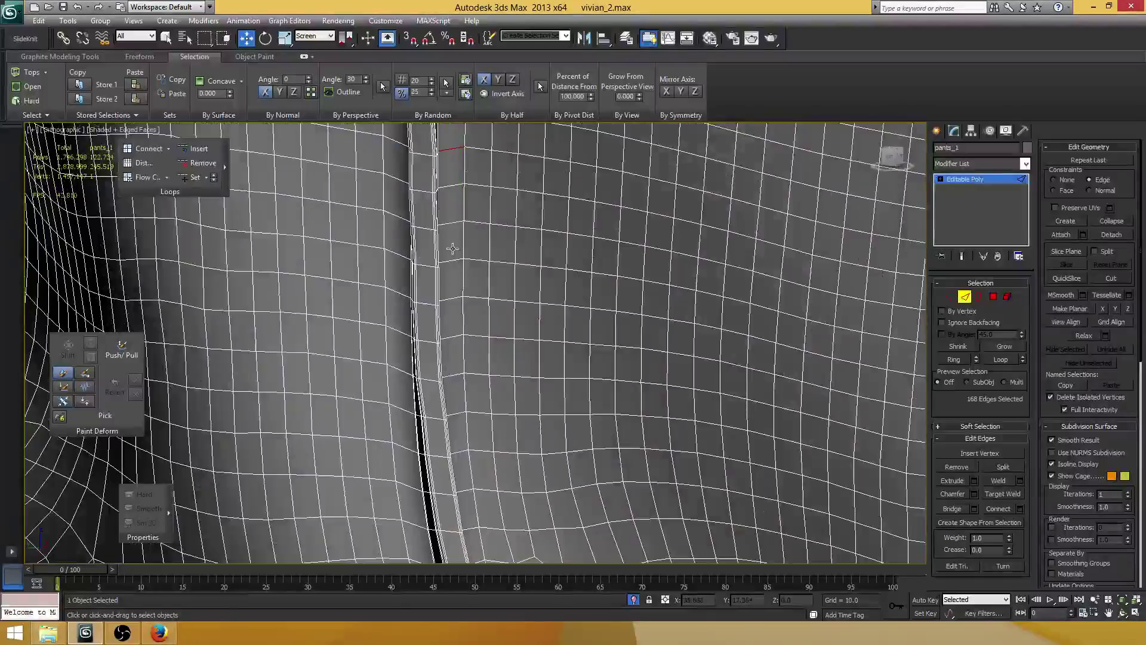
pyautogui.keyDown('ctrl'); pyautogui.click(452, 222); pyautogui.keyUp('ctrl')
pyautogui.keyDown('ctrl'); pyautogui.click(453, 184); pyautogui.keyUp('ctrl')
pyautogui.keyDown('alt'); pyautogui.moveTo(470, 279); pyautogui.dragTo(452, 278, button='middle'); pyautogui.keyUp('alt')
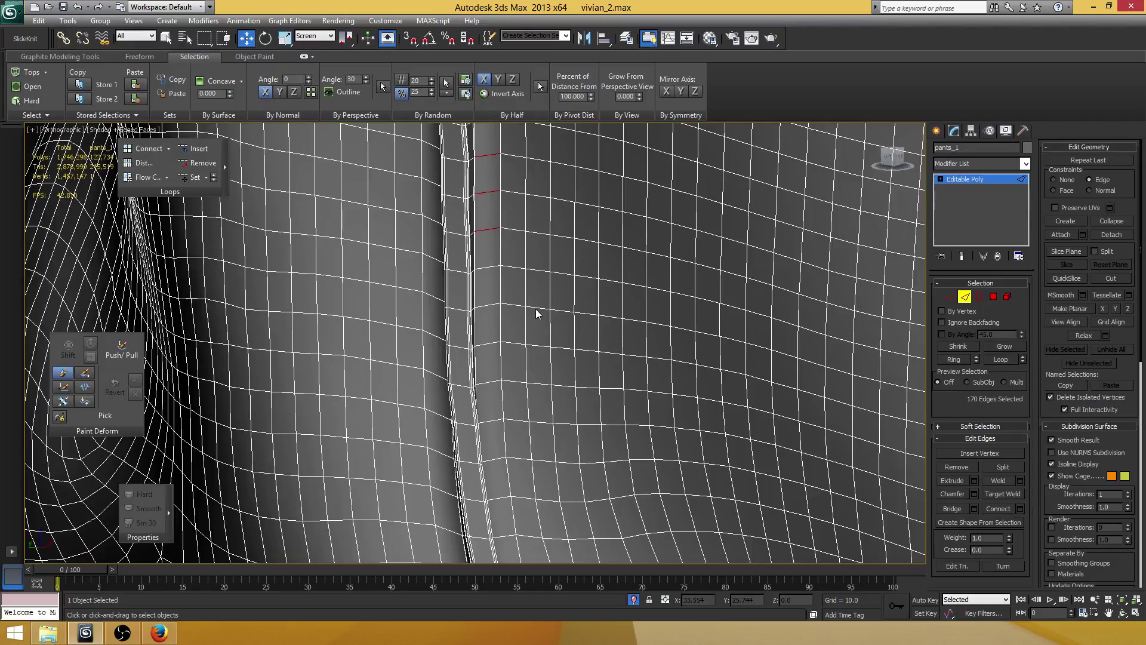
pyautogui.moveTo(469, 343); pyautogui.dragTo(458, 336, button='middle')
pyautogui.keyDown('ctrl'); pyautogui.click(475, 258); pyautogui.keyUp('ctrl')
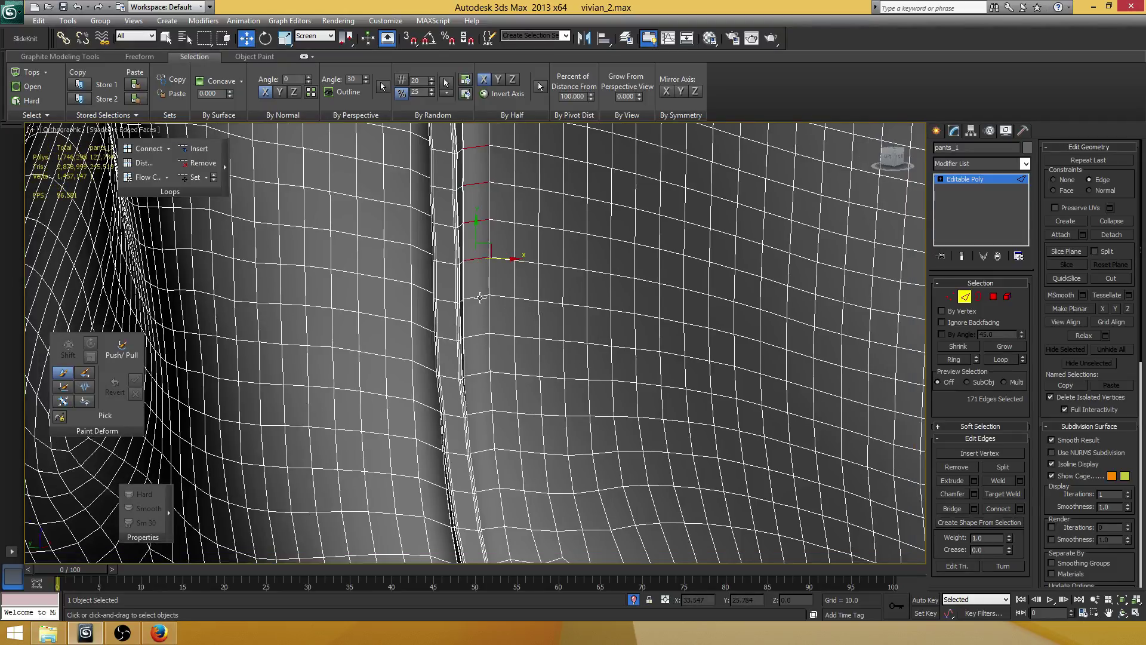
# - Extend the selection along the strip with the cross edges leading down to its bend above the zigzag steps
pyautogui.scroll(-4, 481, 340)
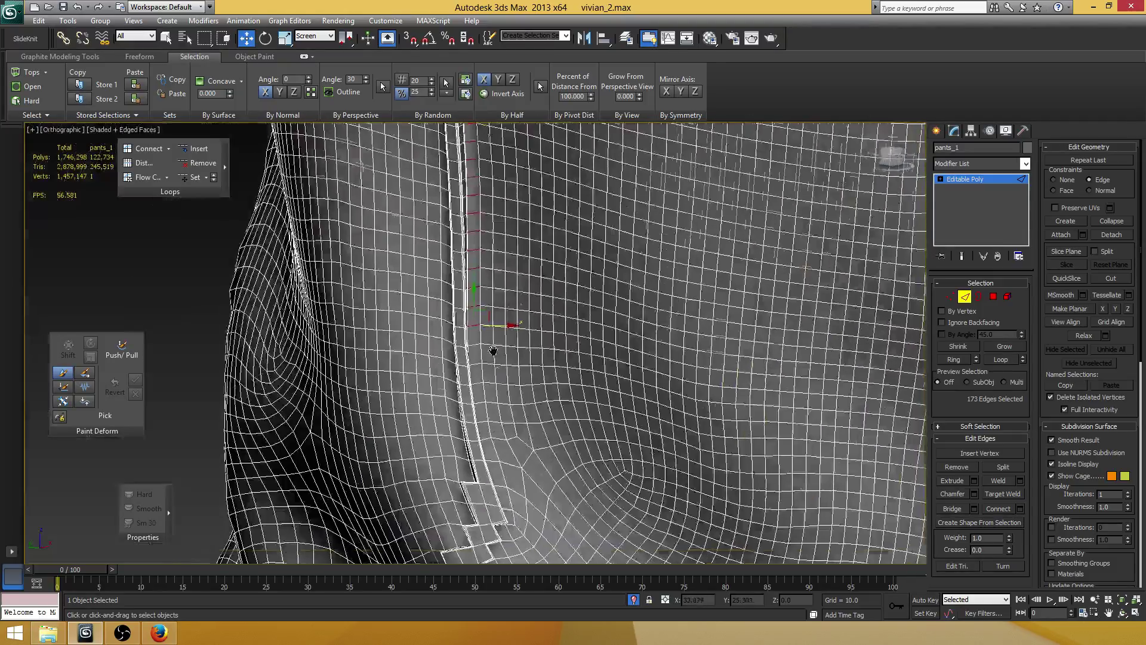
pyautogui.moveTo(491, 351); pyautogui.dragTo(483, 281, button='middle')
pyautogui.scroll(-1, 478, 263)
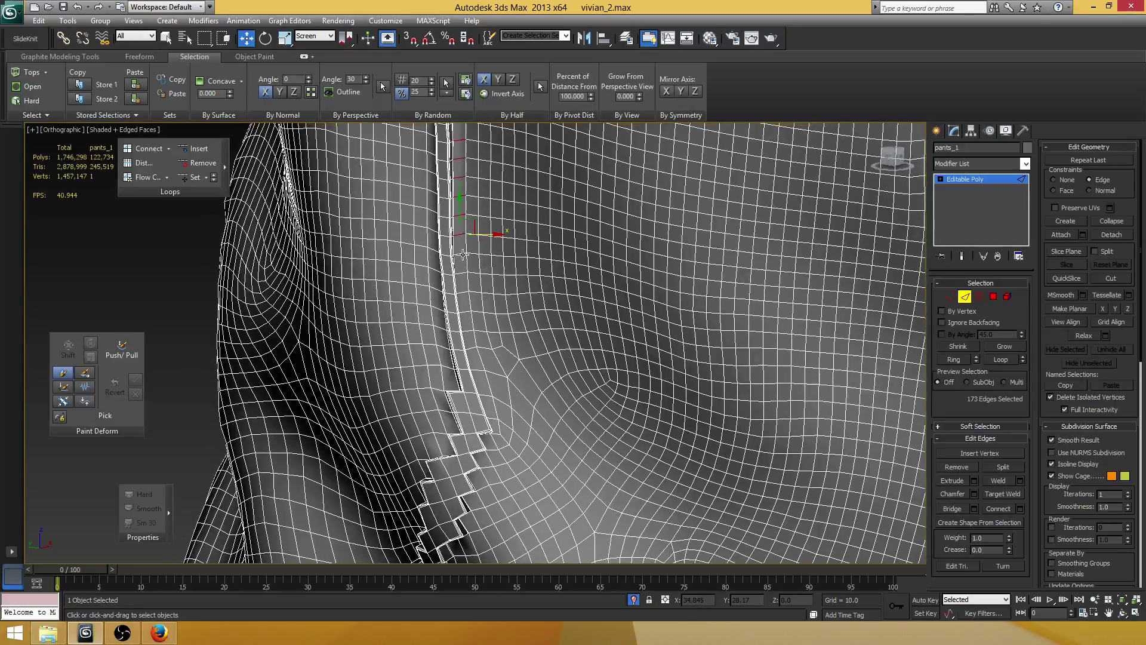
pyautogui.keyDown('ctrl'); pyautogui.click(463, 253); pyautogui.keyUp('ctrl')
pyautogui.keyDown('ctrl'); pyautogui.click(464, 272); pyautogui.keyUp('ctrl')
pyautogui.keyDown('ctrl'); pyautogui.click(463, 292); pyautogui.keyUp('ctrl')
pyautogui.keyDown('ctrl'); pyautogui.click(471, 346); pyautogui.keyUp('ctrl')
# - Complete the selection with the remaining cross edges between the strip's bend and the first zigzag corner
pyautogui.scroll(4, 477, 349)
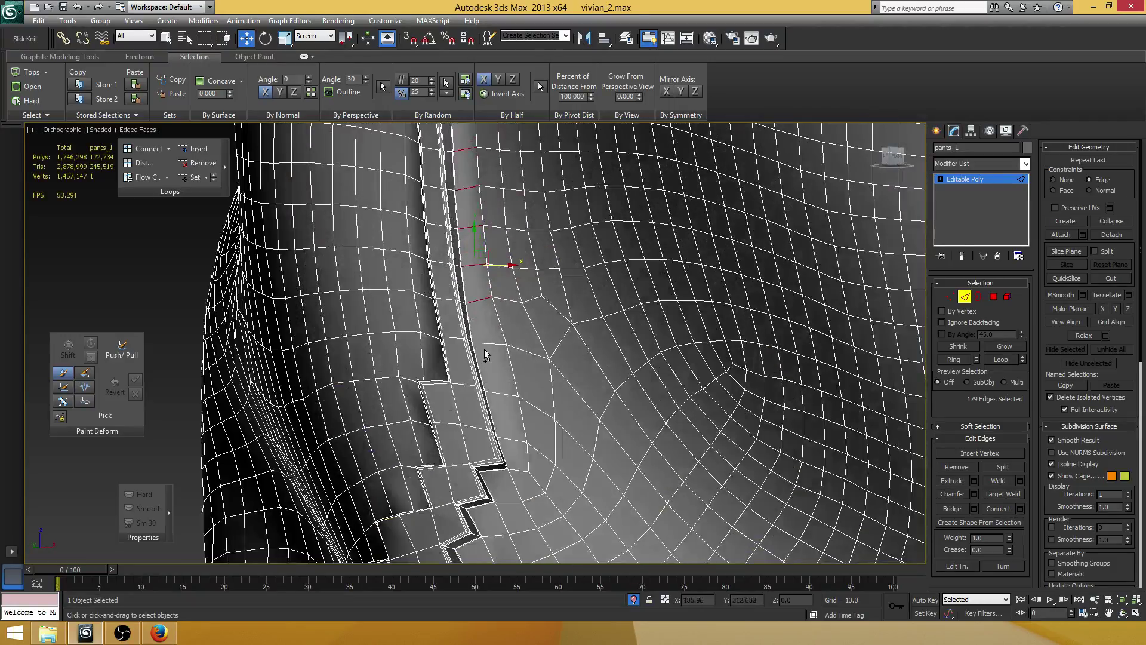
pyautogui.keyDown('ctrl'); pyautogui.click(486, 345); pyautogui.keyUp('ctrl')
pyautogui.keyDown('ctrl'); pyautogui.click(503, 392); pyautogui.keyUp('ctrl')
pyautogui.moveTo(513, 364); pyautogui.dragTo(477, 350, button='middle')
pyautogui.keyDown('ctrl'); pyautogui.click(514, 282); pyautogui.keyUp('ctrl')
pyautogui.scroll(2, 525, 320)
pyautogui.keyDown('ctrl'); pyautogui.click(525, 273); pyautogui.keyUp('ctrl')
pyautogui.scroll(-2, 538, 281)
pyautogui.scroll(2, 554, 220)
# - Connect the selected cross edges with 1 segment, pinch 0 and slide -85, placing a support edge close beside the strip
pyautogui.click(1020, 507)
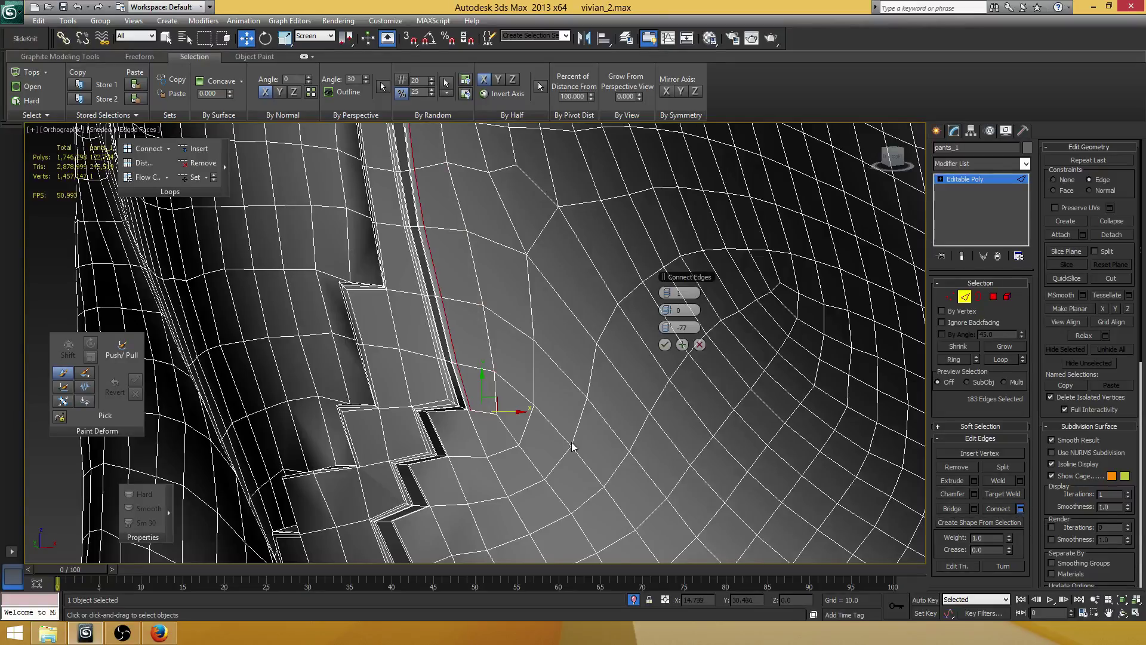
pyautogui.moveTo(685, 325); pyautogui.dragTo(660, 330)
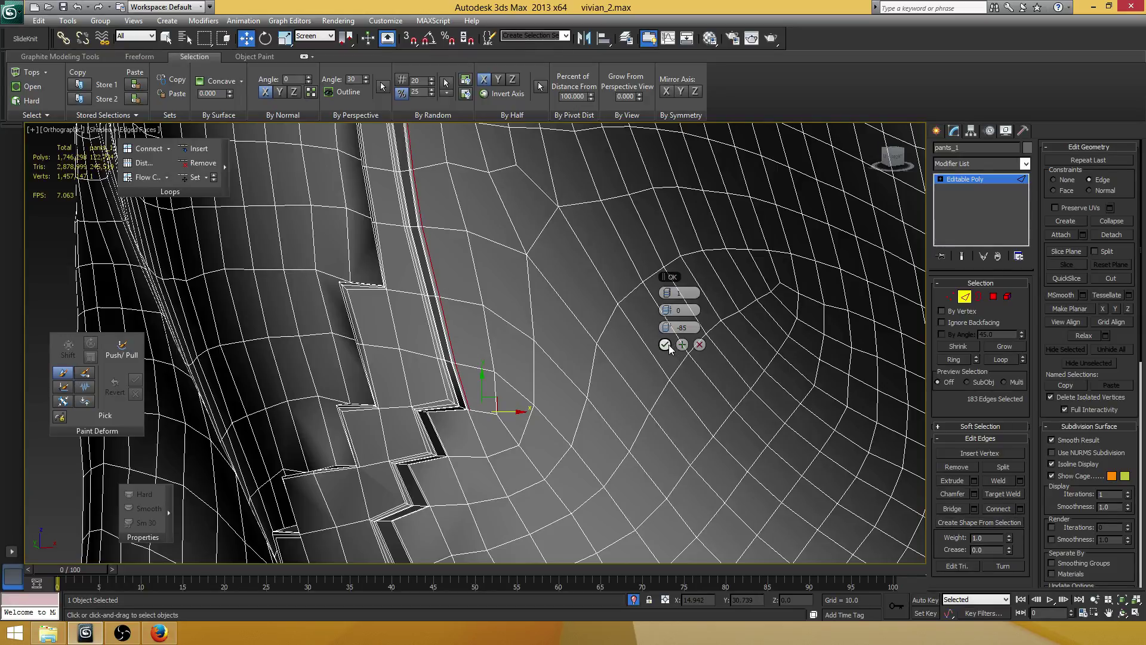
pyautogui.click(665, 345)
# - Examine the zigzag steps on both sides of the strip for corners that lack support edges
pyautogui.scroll(5, 486, 264)
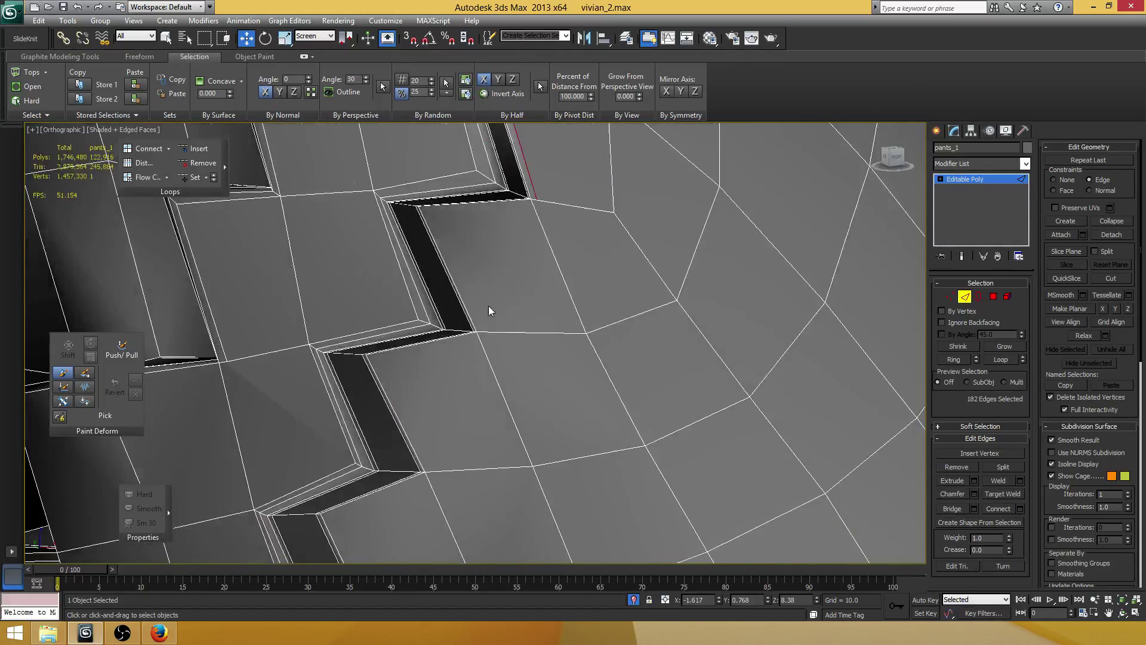
pyautogui.scroll(-4, 488, 307)
pyautogui.click(471, 345)
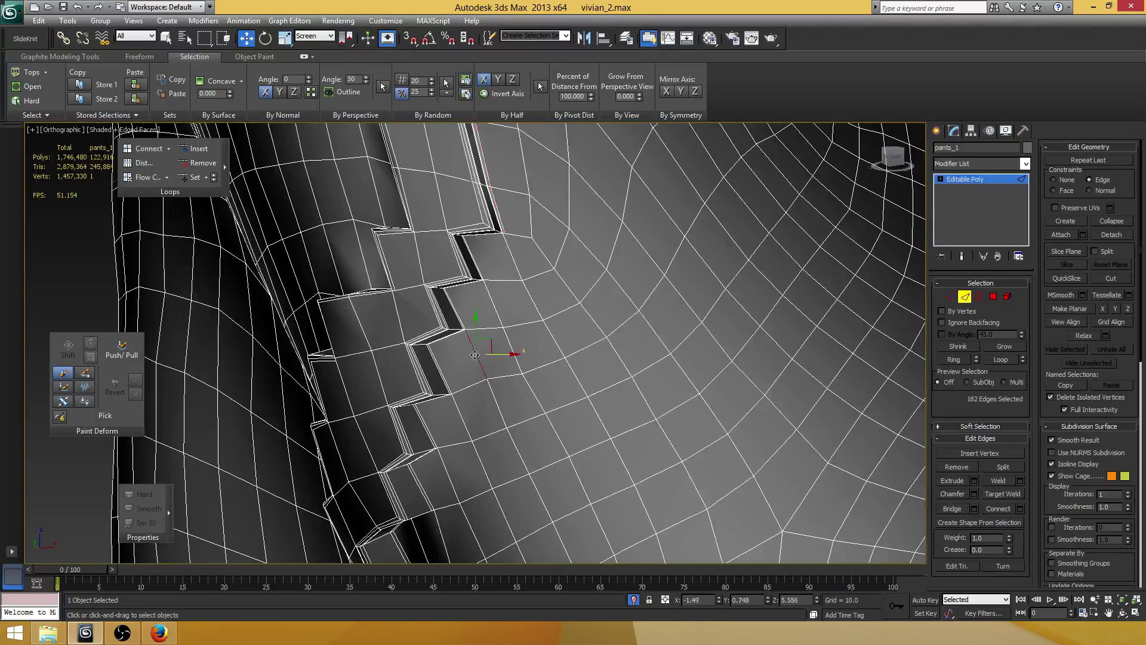
pyautogui.keyDown('alt'); pyautogui.moveTo(472, 345); pyautogui.dragTo(481, 318, button='middle'); pyautogui.keyUp('alt')
pyautogui.scroll(5, 481, 318)
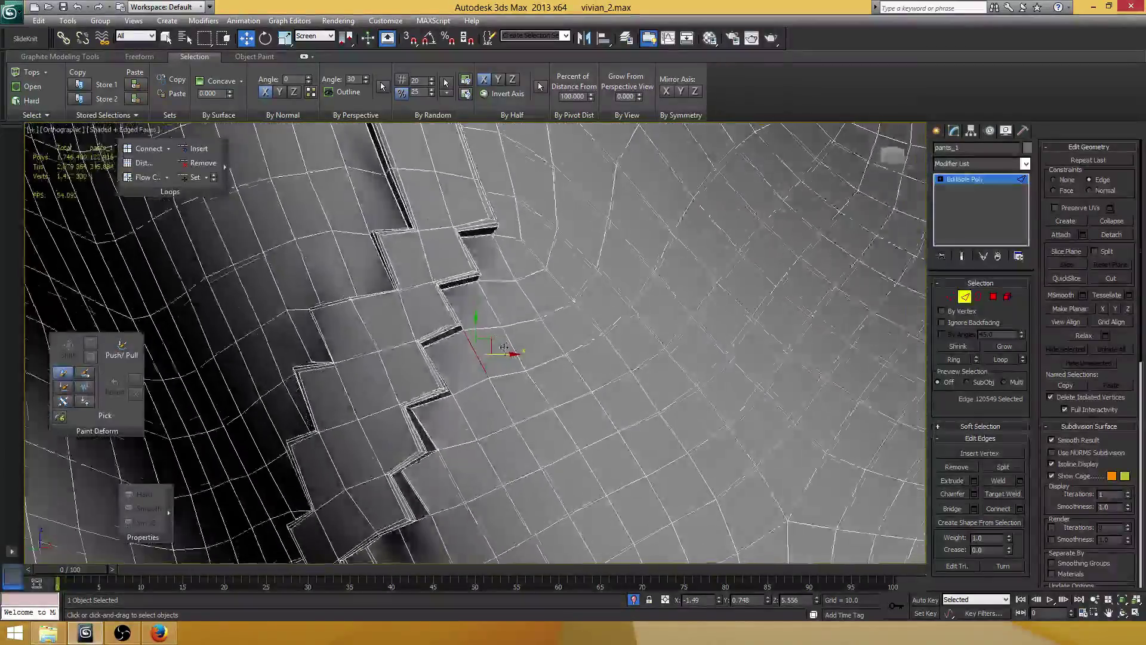
pyautogui.scroll(2, 401, 307)
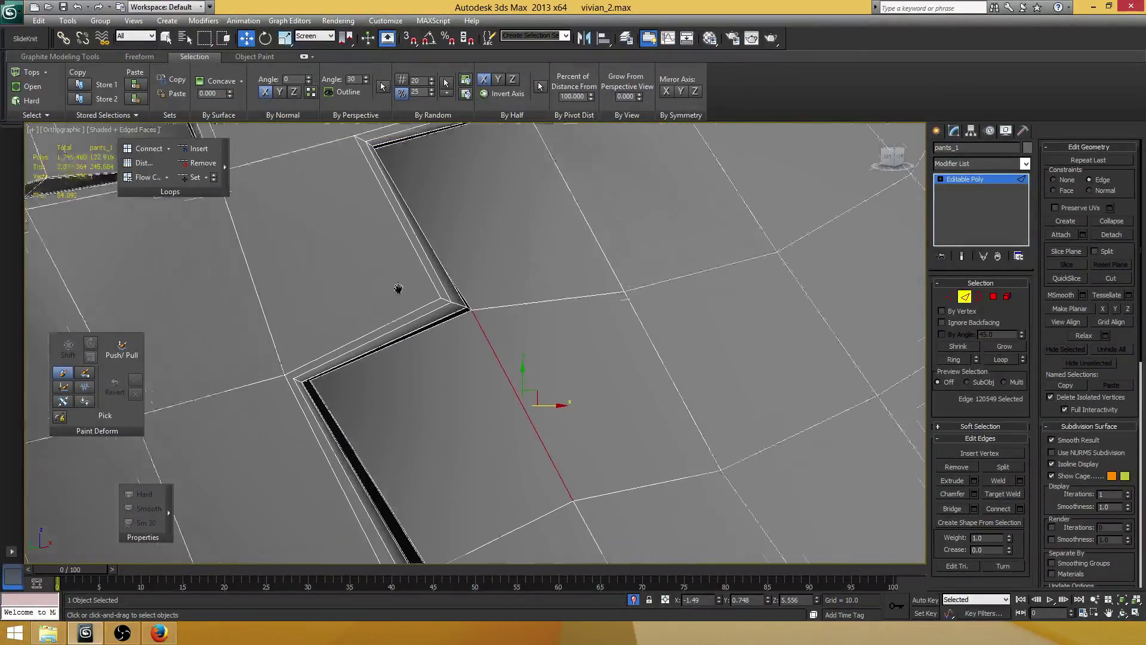
pyautogui.moveTo(396, 289); pyautogui.dragTo(476, 328, button='middle')
pyautogui.scroll(-4, 466, 343)
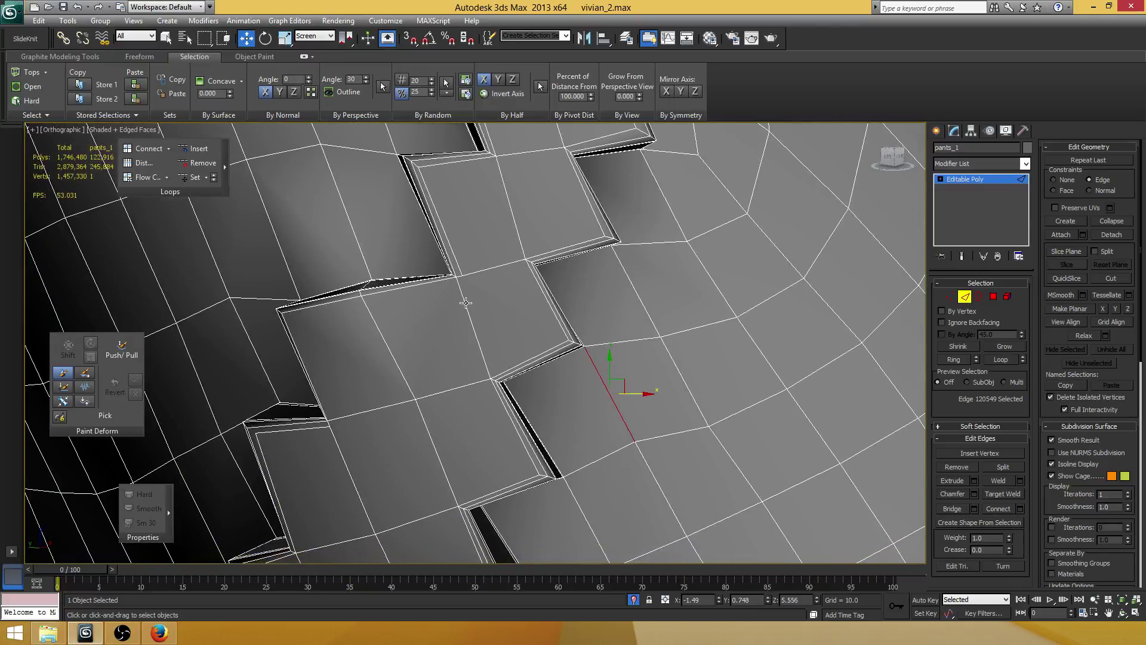
# - Connect the two lengthwise edges on the unsupported zigzag step with 1 segment close to its upper border
pyautogui.click(463, 301)
pyautogui.keyDown('alt'); pyautogui.moveTo(368, 327); pyautogui.dragTo(443, 354, button='middle'); pyautogui.keyUp('alt')
pyautogui.keyDown('ctrl'); pyautogui.click(374, 320); pyautogui.keyUp('ctrl')
pyautogui.click(1019, 508)
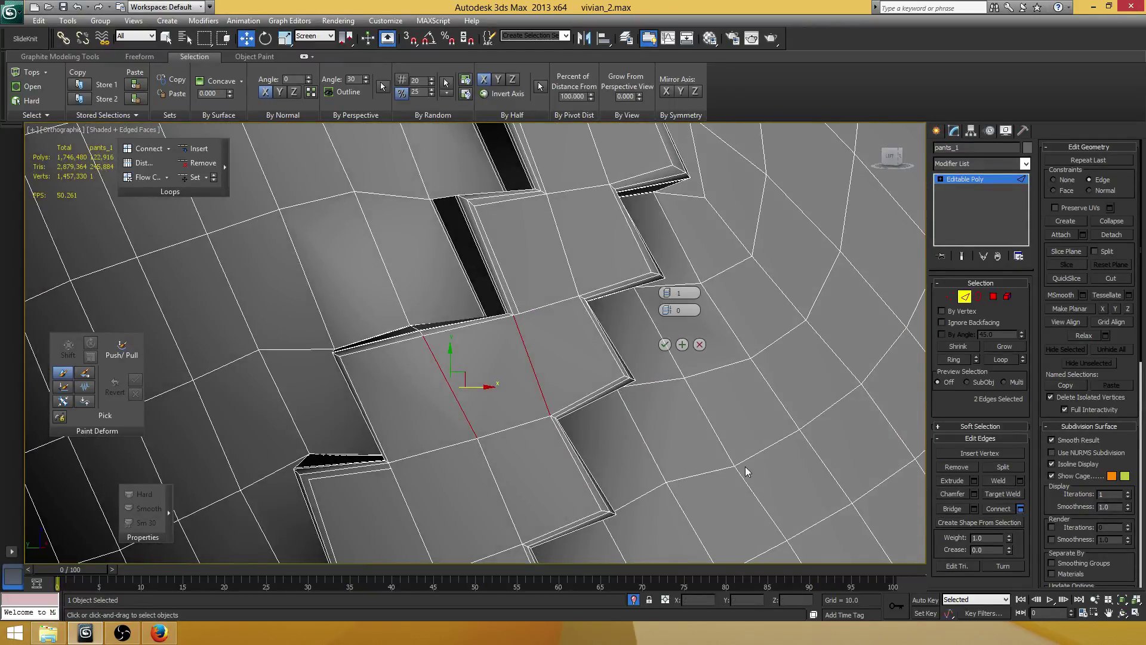
pyautogui.click(669, 345)
# - Collapse the new support edge's end vertex together with the neighbouring vertex at the step's inner corner
pyautogui.scroll(3, 540, 346)
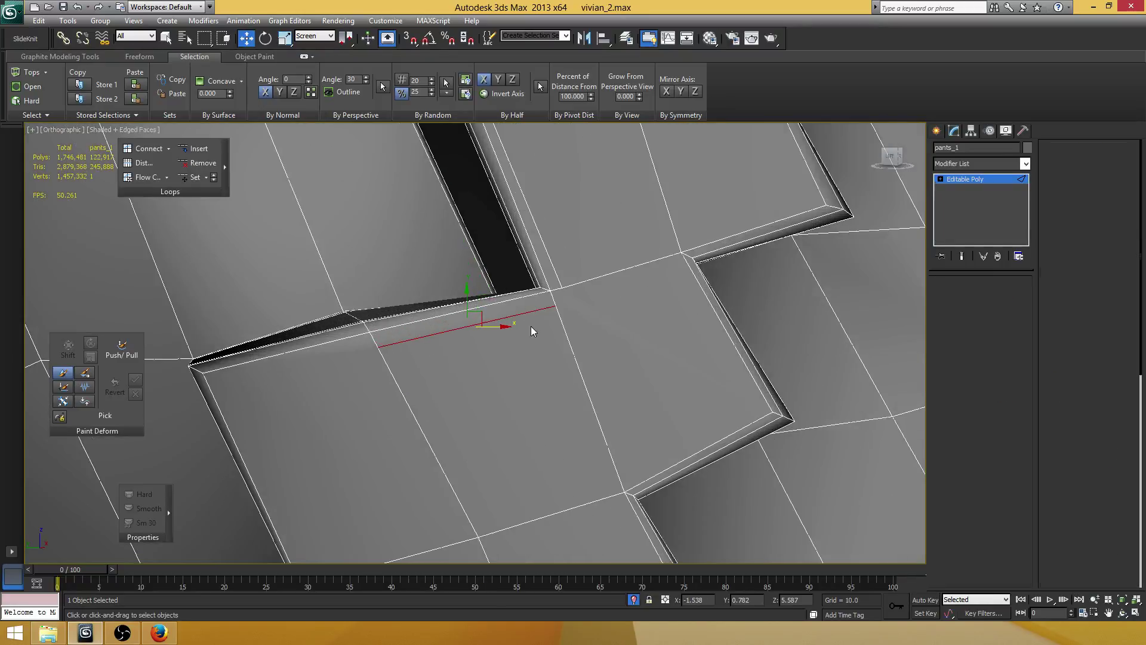
pyautogui.press('1')
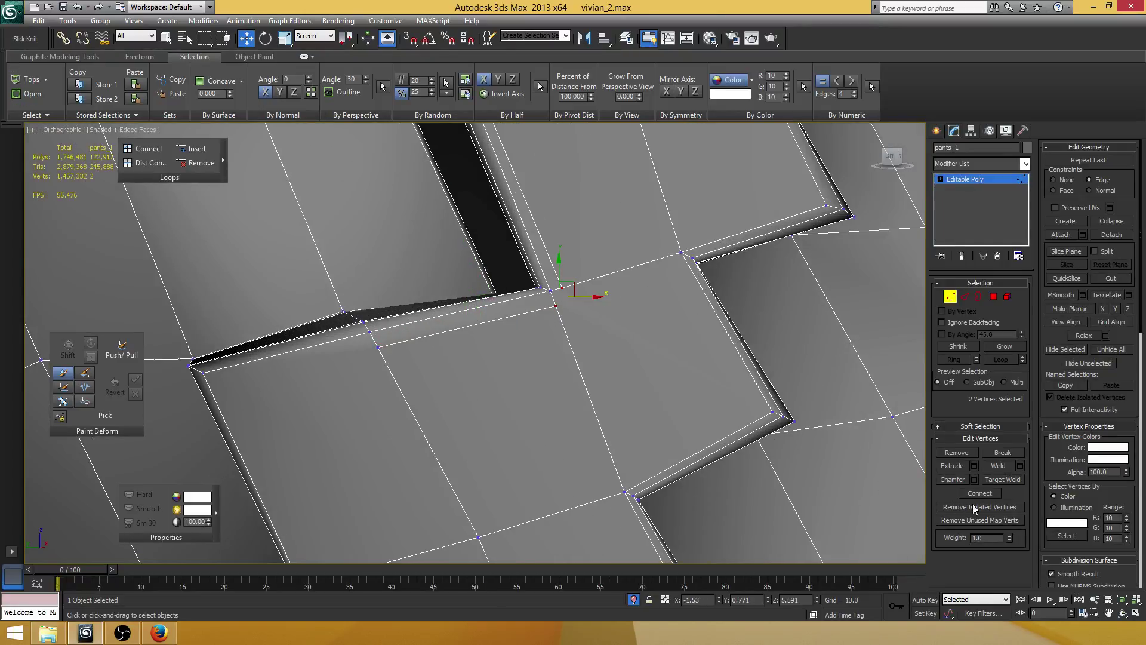
pyautogui.click(991, 493)
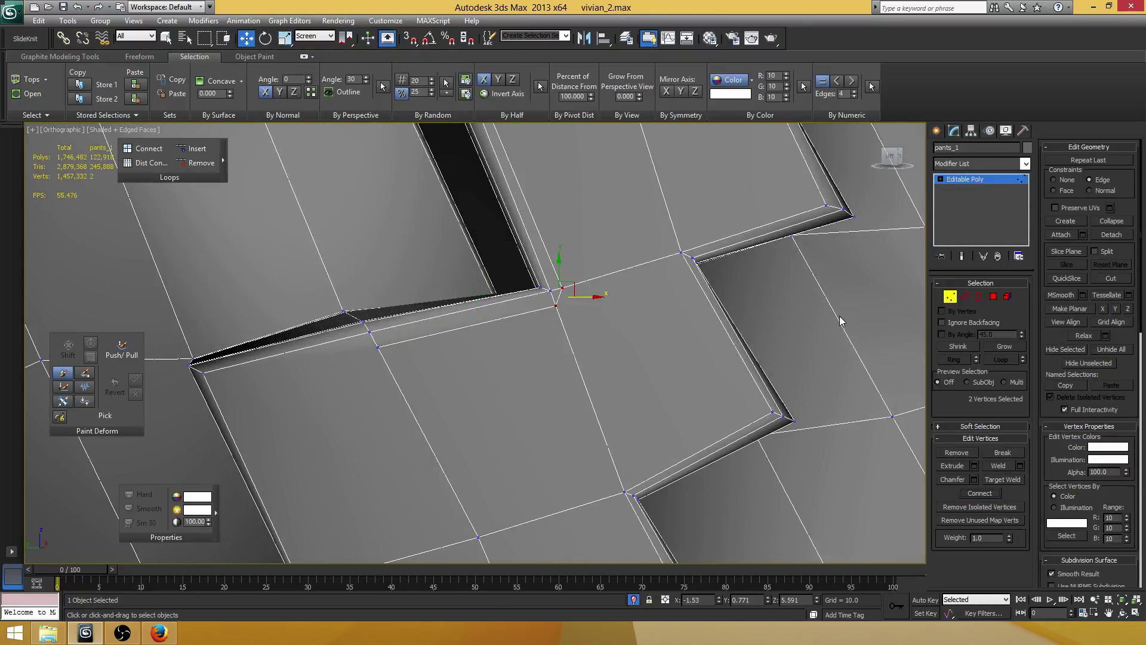
pyautogui.click(1112, 221)
pyautogui.scroll(-5, 506, 318)
pyautogui.scroll(2, 521, 288)
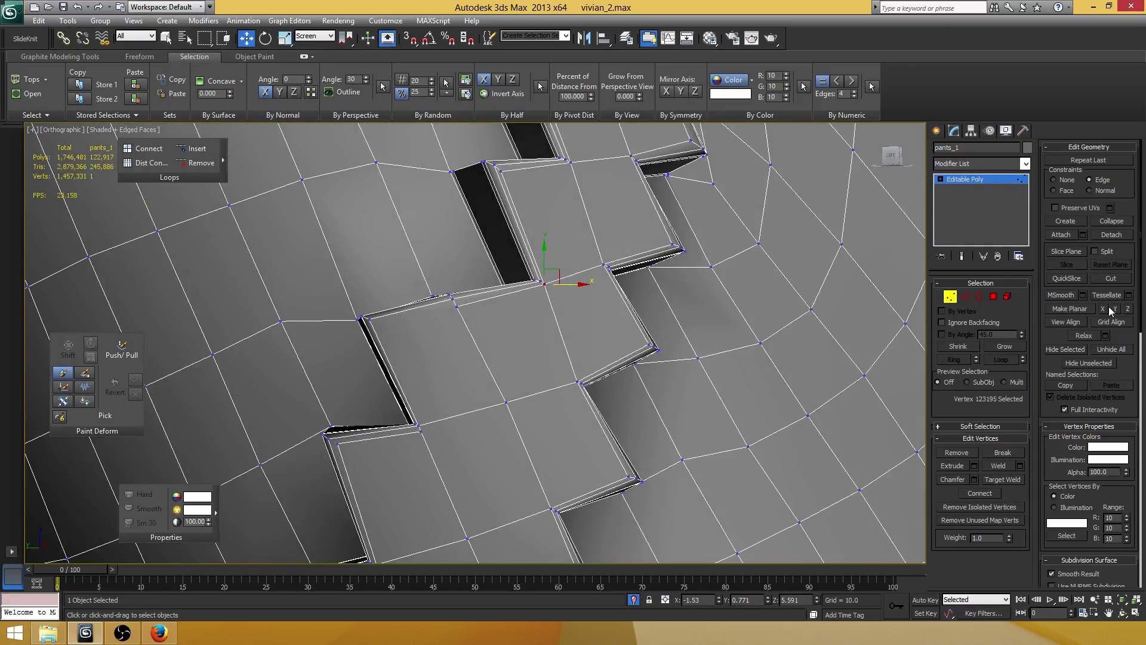
# - Cut the support edge onward around the zigzag step's outer corner and down its side to the next inner corner
pyautogui.click(1112, 278)
pyautogui.moveTo(465, 308); pyautogui.dragTo(579, 273, button='middle')
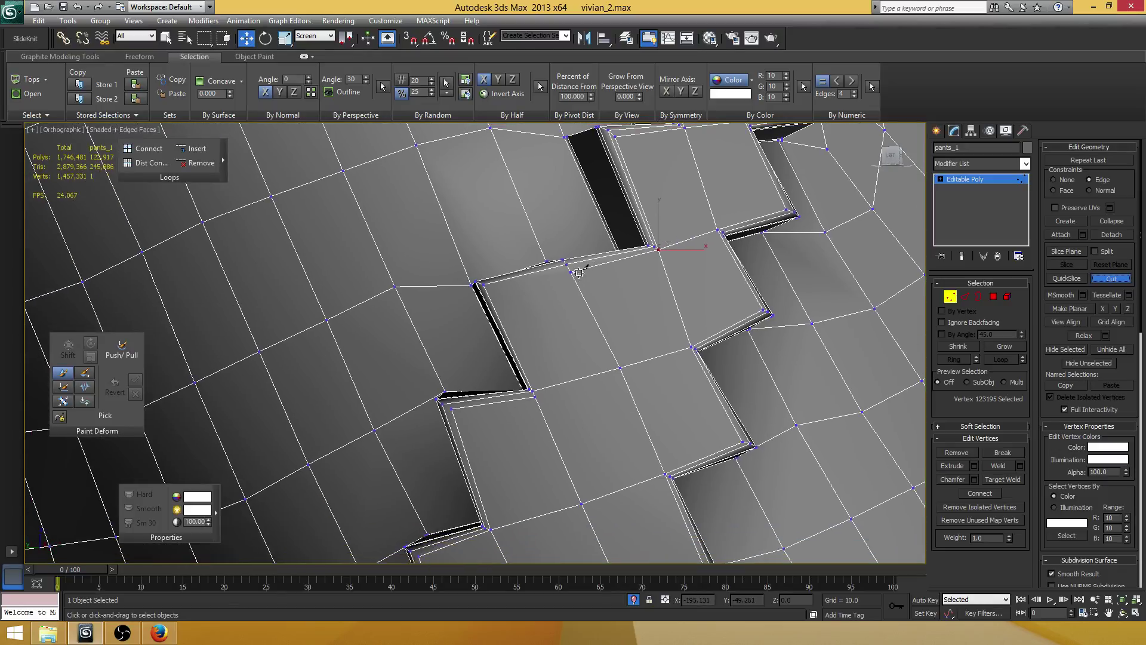
pyautogui.click(497, 290)
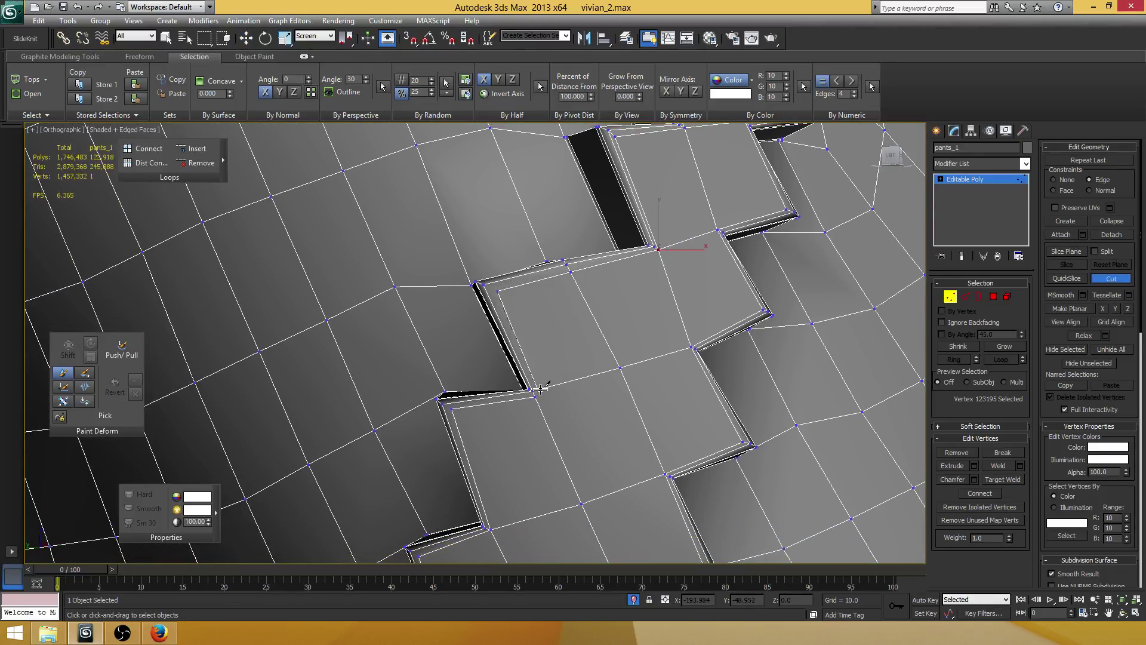
pyautogui.click(538, 389)
pyautogui.click(536, 396)
pyautogui.rightClick(536, 396)
pyautogui.rightClick(570, 388)
# - Collapse the short leftover edge at the inner corner where the new cut meets the next step's support edge
pyautogui.press('2')
pyautogui.scroll(2, 555, 407)
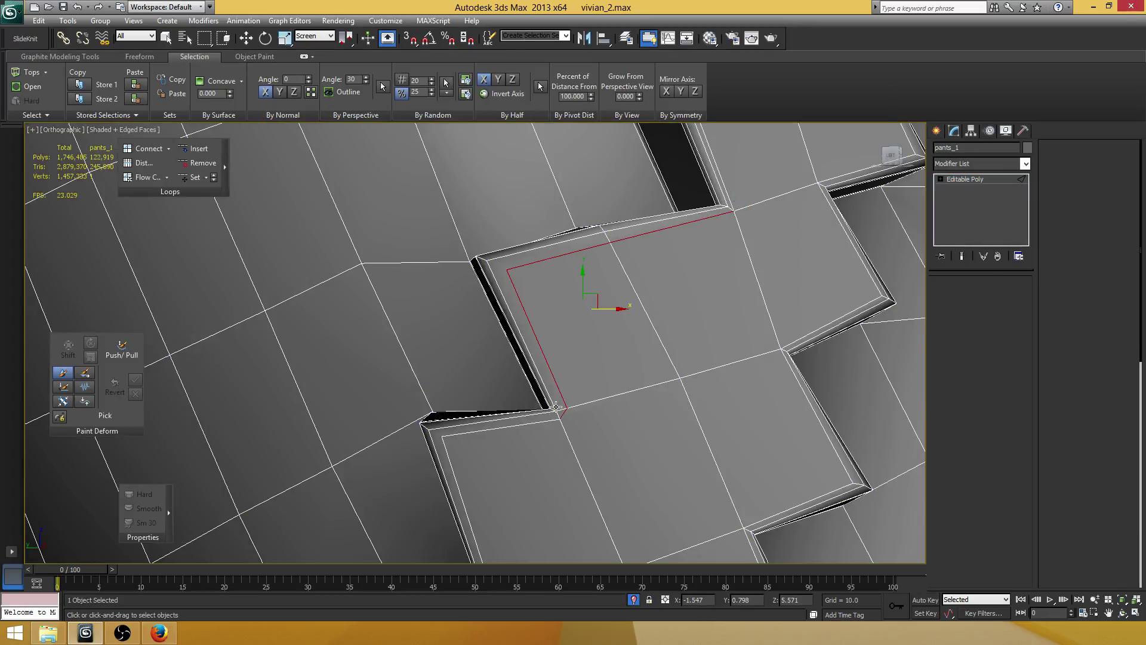
pyautogui.click(559, 409)
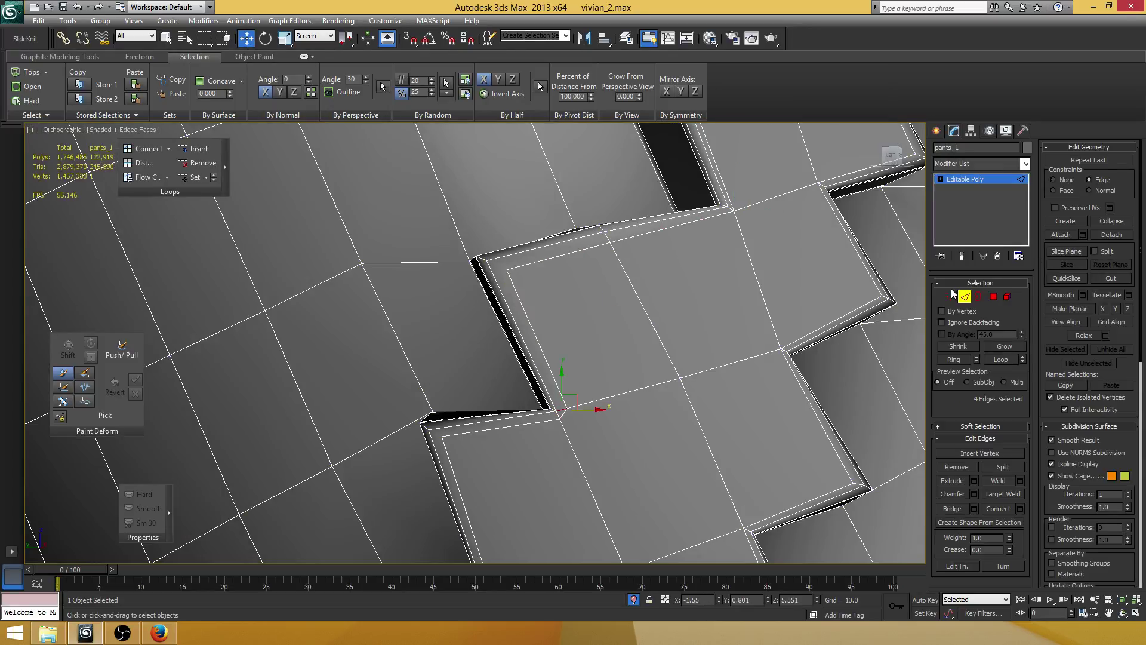
pyautogui.click(561, 416)
pyautogui.scroll(2, 1110, 238)
pyautogui.click(1115, 222)
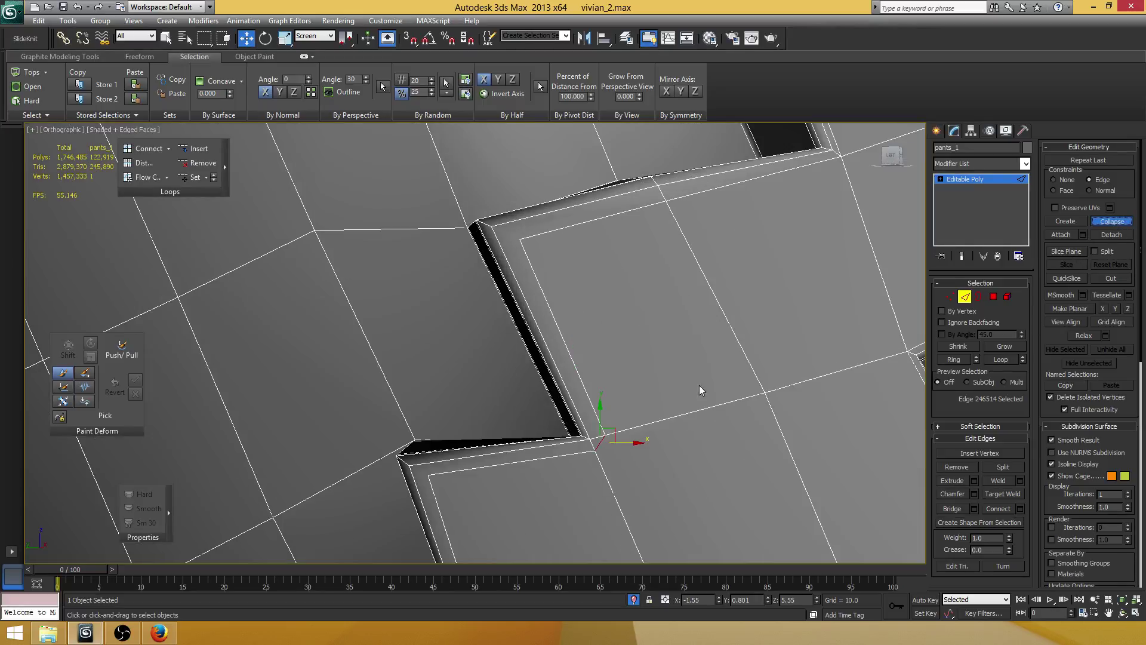
# - Connect the border vertex to the support-edge vertex at the outer corners of the two adjacent zigzag steps
pyautogui.moveTo(531, 416); pyautogui.dragTo(557, 359, button='middle')
pyautogui.press('1')
pyautogui.click(456, 419)
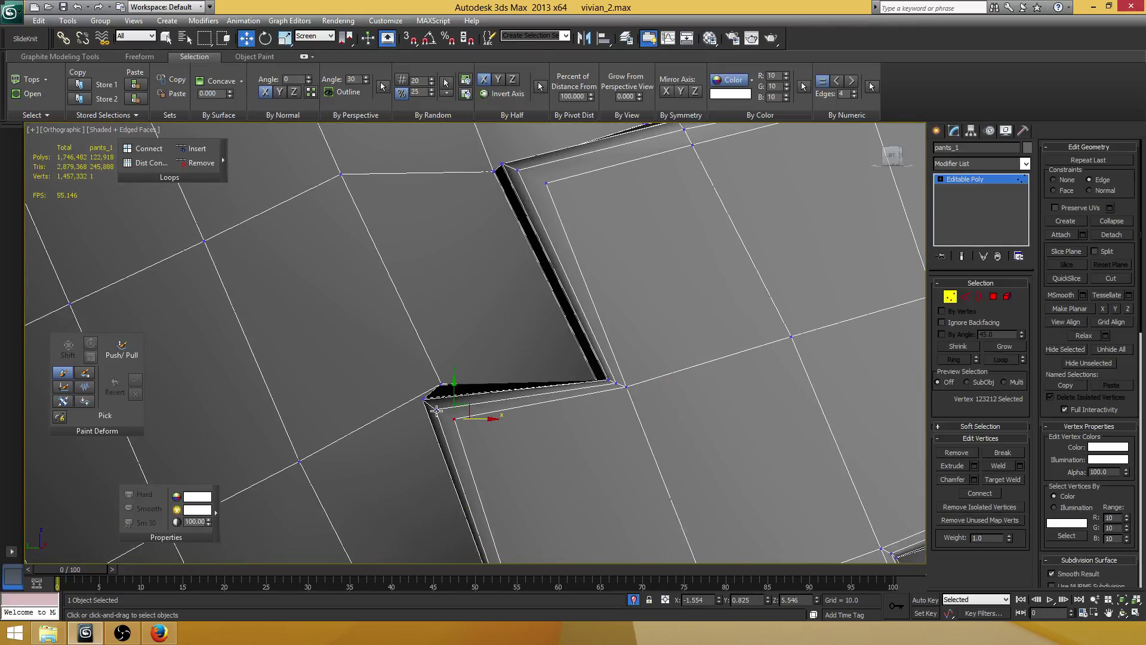
pyautogui.keyDown('ctrl'); pyautogui.click(436, 410); pyautogui.keyUp('ctrl')
pyautogui.keyDown('ctrl'); pyautogui.click(546, 183); pyautogui.keyUp('ctrl')
pyautogui.keyDown('ctrl'); pyautogui.click(517, 170); pyautogui.keyUp('ctrl')
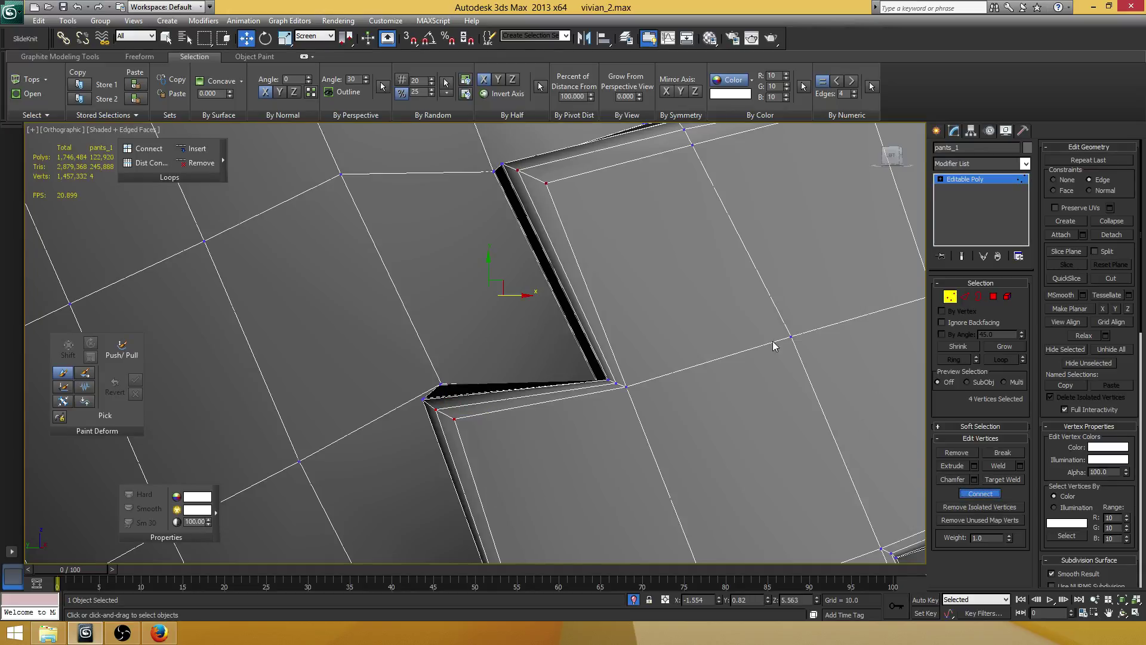
# - Review the zigzag from both sides and follow the strip down to its straight section below the knee crease
pyautogui.scroll(-5, 680, 239)
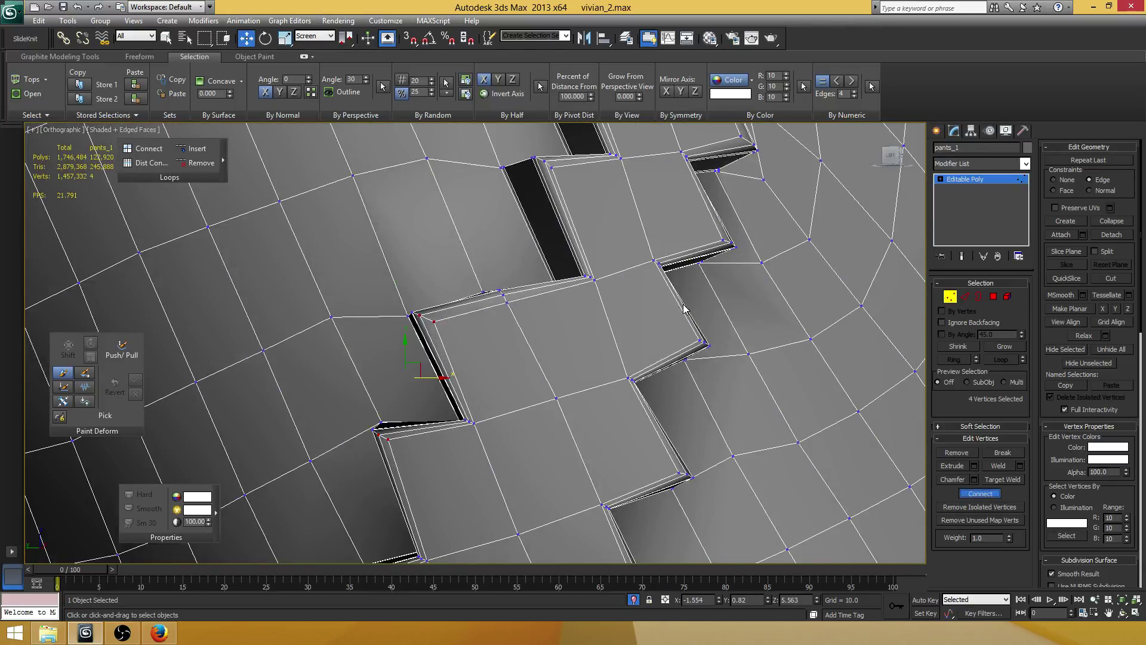
pyautogui.scroll(-6, 686, 315)
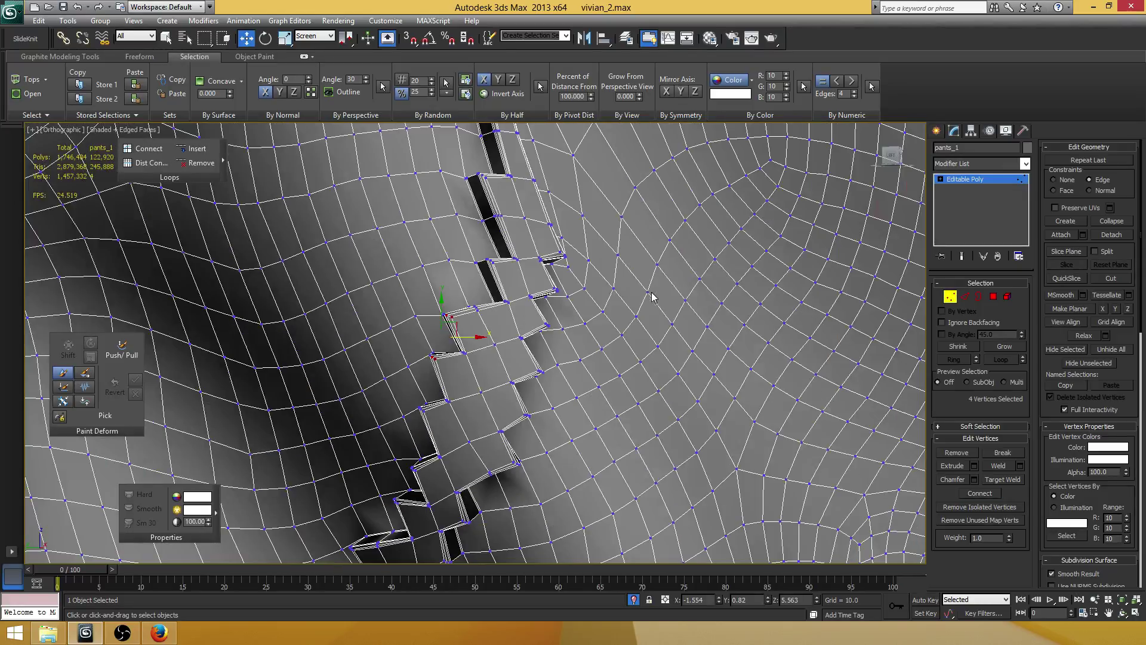
pyautogui.scroll(5, 627, 307)
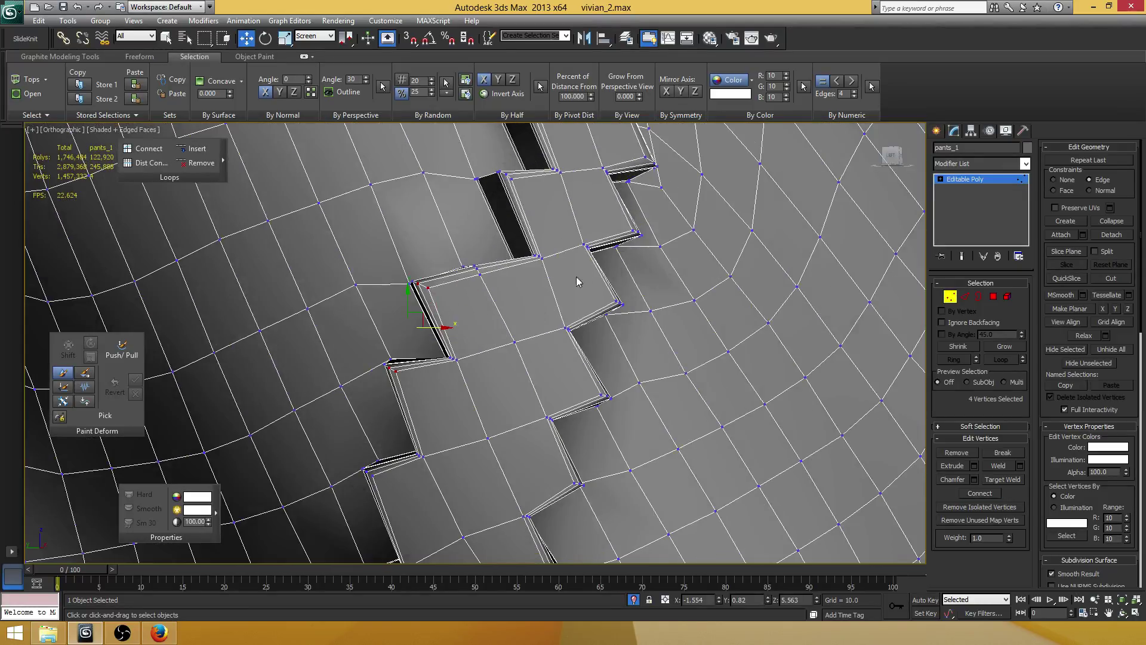
pyautogui.moveTo(576, 278); pyautogui.dragTo(539, 299, button='middle')
pyautogui.moveTo(600, 263); pyautogui.dragTo(550, 302, button='middle')
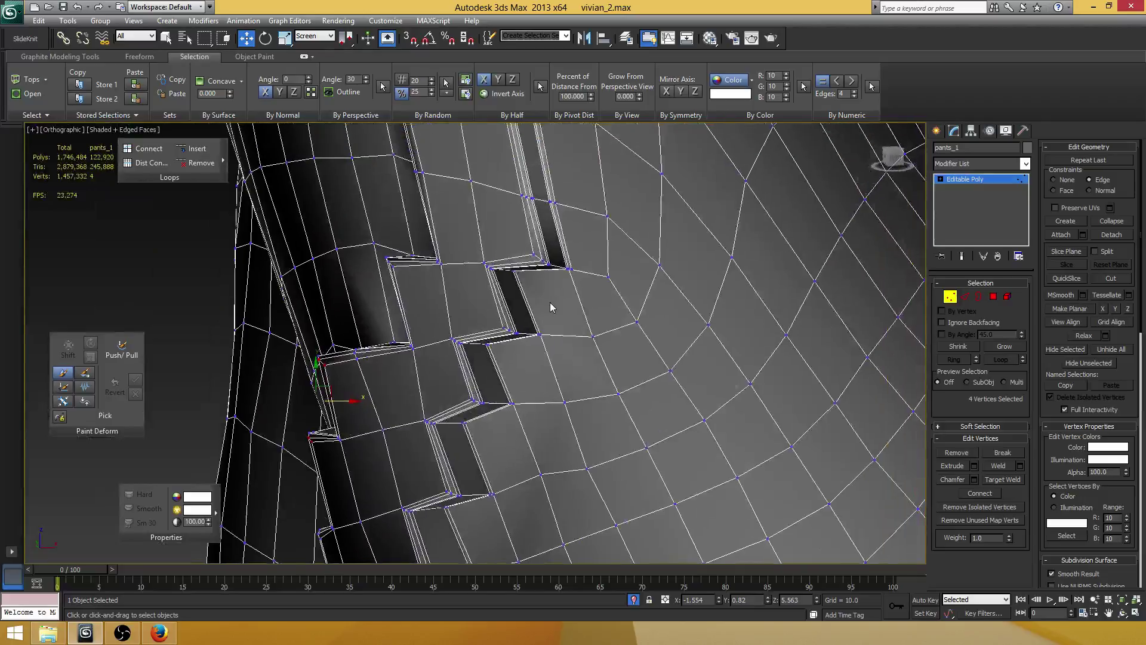
pyautogui.scroll(3, 550, 306)
pyautogui.press('2')
pyautogui.click(663, 208)
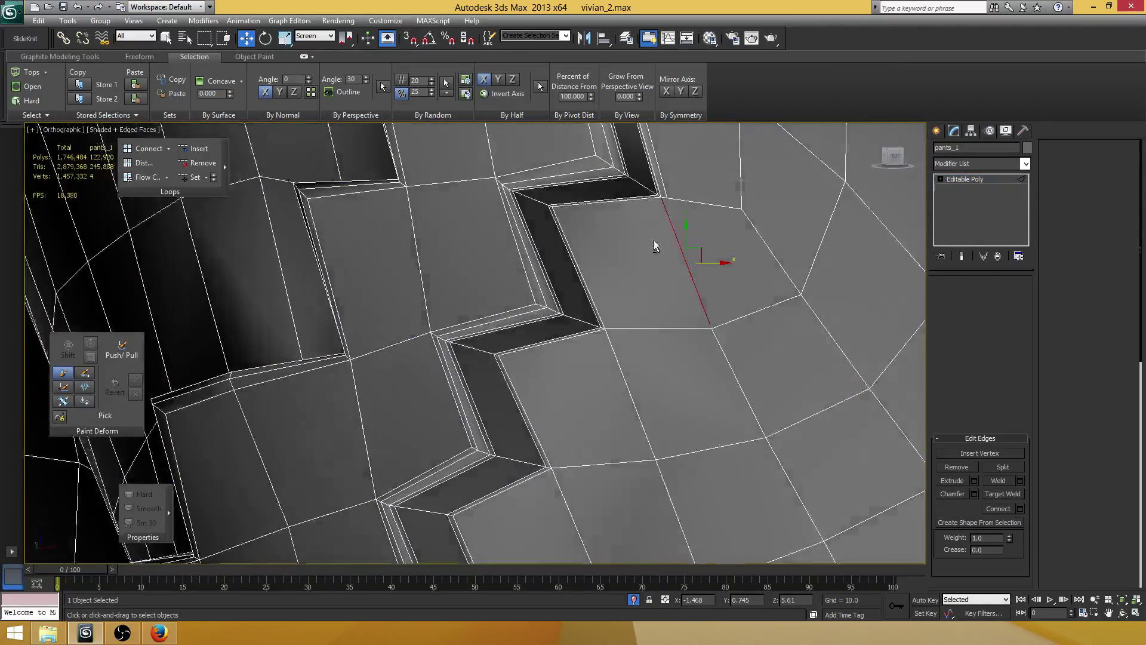
pyautogui.scroll(-10, 618, 331)
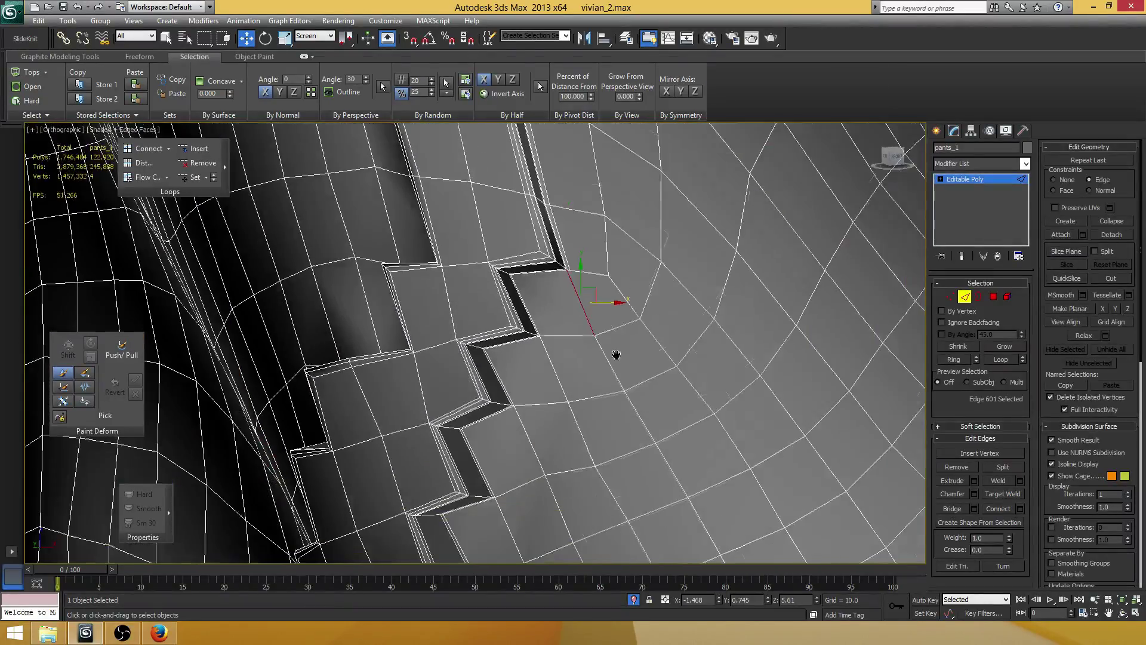
pyautogui.scroll(8, 499, 318)
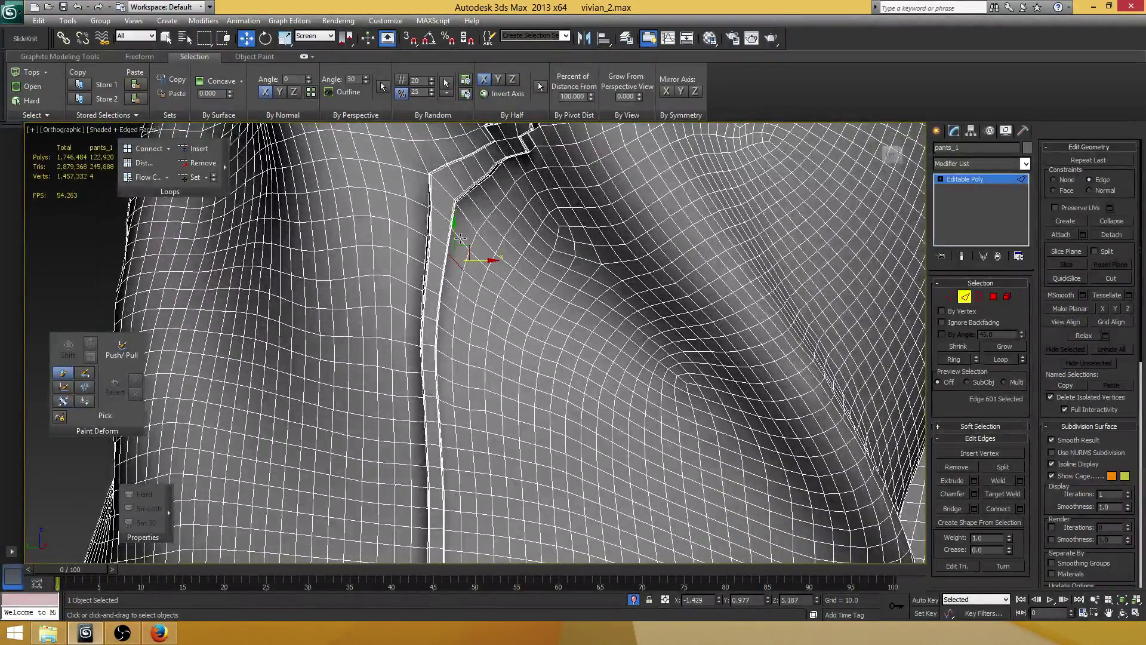
# - Try a ring selection of the edges beside the strip below the knee crease and check its spread across the whole pants
pyautogui.keyDown('shift'); pyautogui.click(461, 237); pyautogui.keyUp('shift')
pyautogui.scroll(-7, 495, 240)
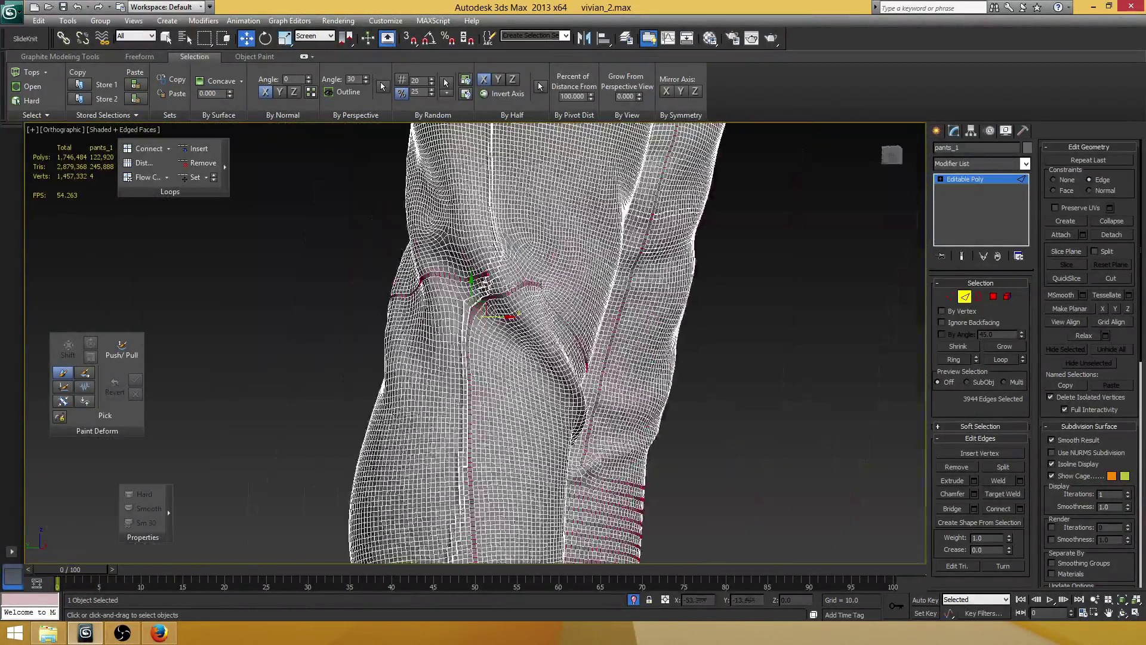
pyautogui.scroll(-3, 721, 258)
pyautogui.keyDown('alt'); pyautogui.moveTo(713, 258); pyautogui.dragTo(632, 217, button='middle'); pyautogui.keyUp('alt')
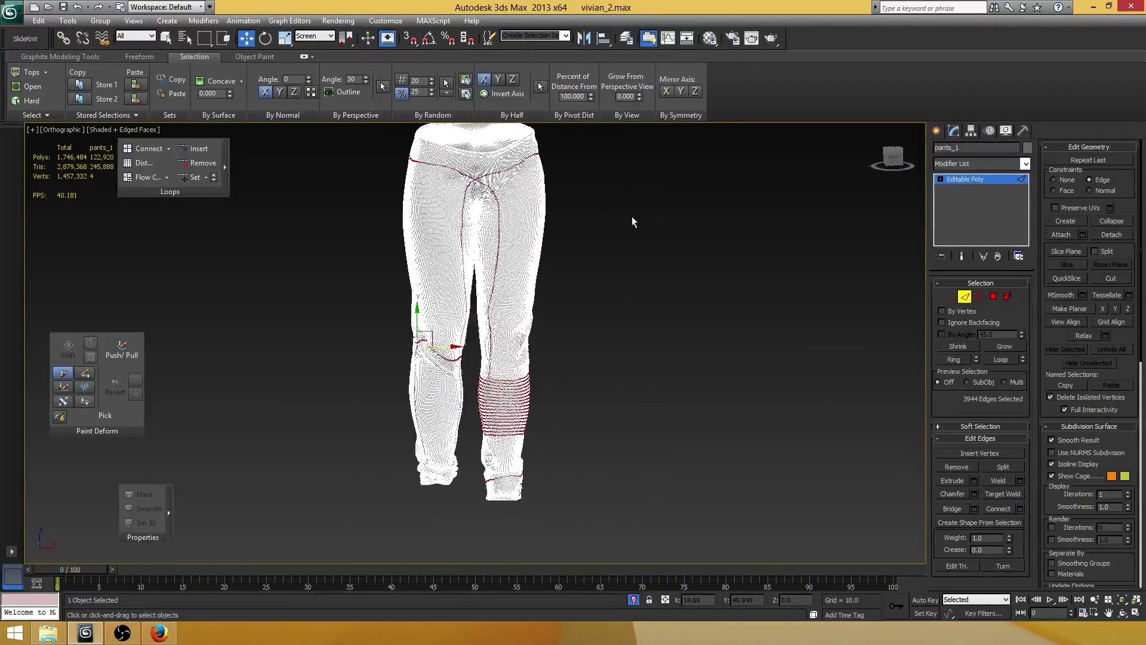
pyautogui.scroll(-2, 628, 176)
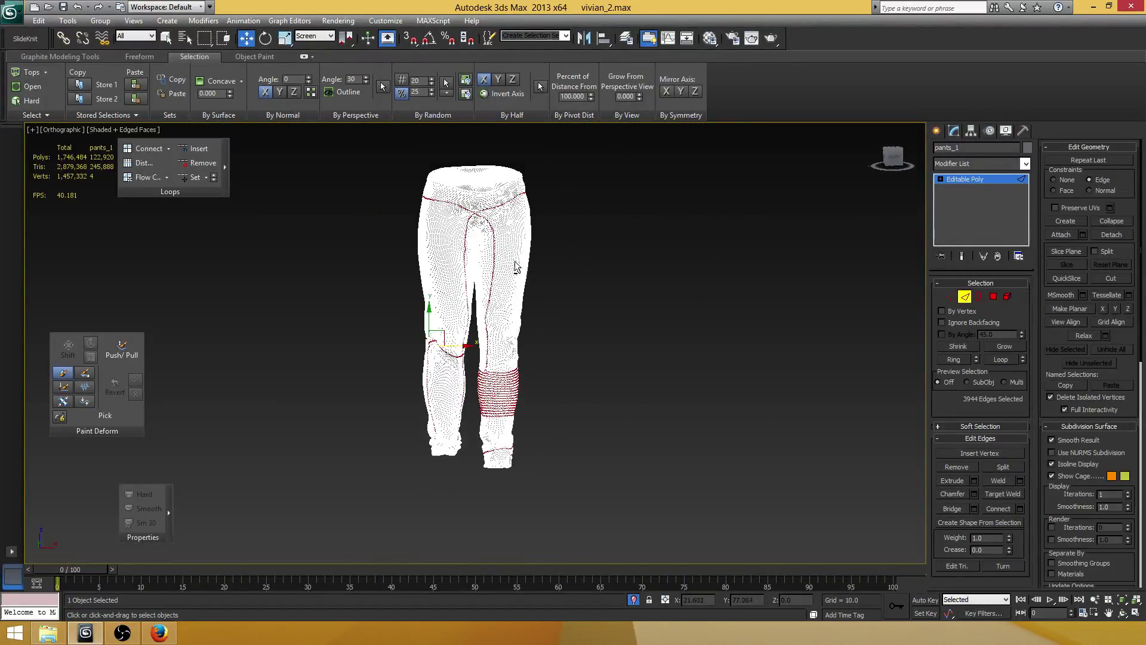
# - Deselect the ringed edges on the upper pants and the other leg, keeping only those beside the seam strip's straight section below the knee
pyautogui.keyDown('alt'); pyautogui.moveTo(634, 168); pyautogui.dragTo(302, 379); pyautogui.keyUp('alt')
pyautogui.keyDown('alt'); pyautogui.moveTo(609, 296); pyautogui.dragTo(470, 531); pyautogui.keyUp('alt')
pyautogui.scroll(5, 470, 525)
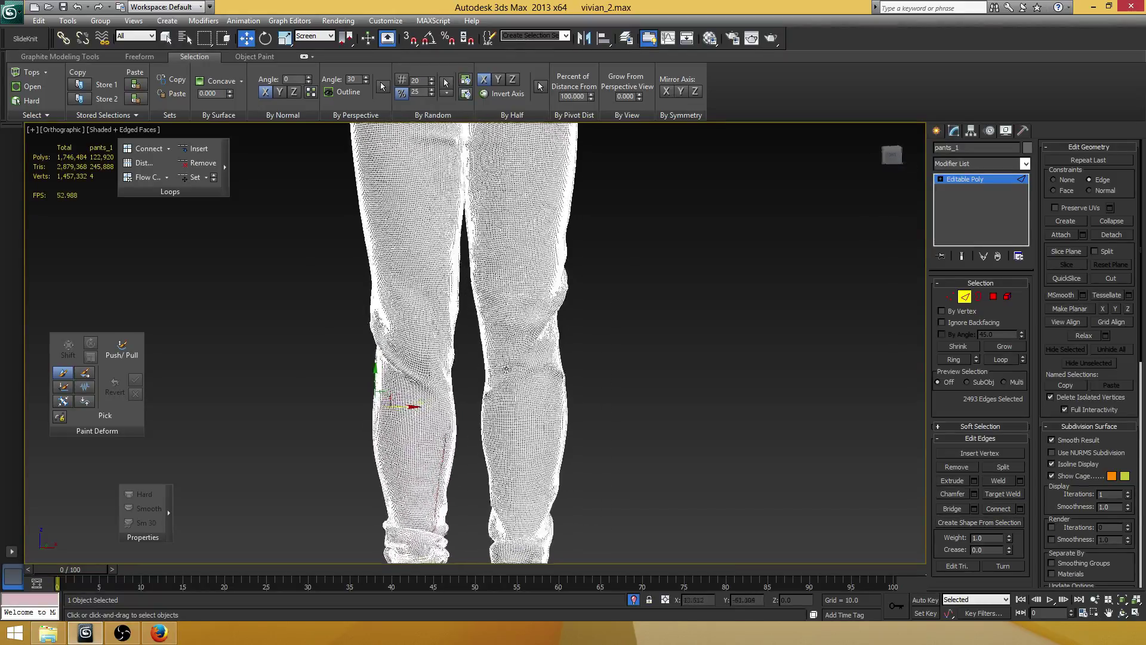
pyautogui.keyDown('alt'); pyautogui.moveTo(506, 367); pyautogui.dragTo(551, 296, button='middle'); pyautogui.keyUp('alt')
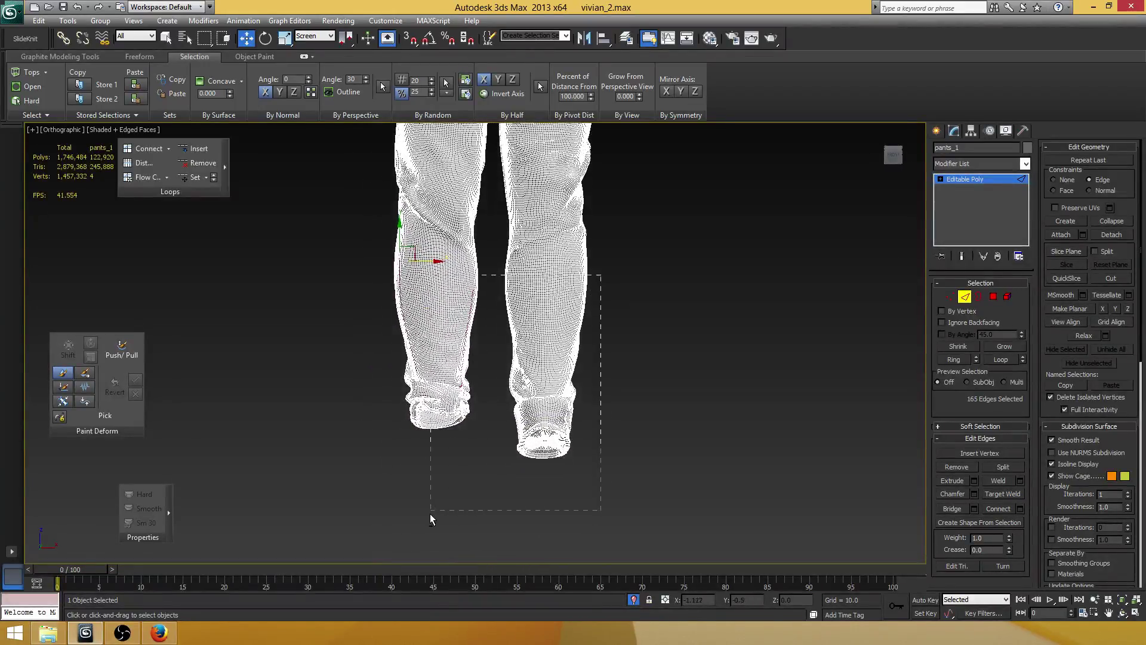
pyautogui.keyDown('alt'); pyautogui.moveTo(430, 513); pyautogui.dragTo(430, 513); pyautogui.keyUp('alt')
# - Check the trimmed edge selection along the seam strip from the cuff up to the zigzag step, clear any stray edges, and save the scene
pyautogui.scroll(2, 417, 466)
pyautogui.keyDown('alt'); pyautogui.moveTo(335, 397); pyautogui.dragTo(425, 404, button='middle'); pyautogui.keyUp('alt')
pyautogui.scroll(6, 425, 405)
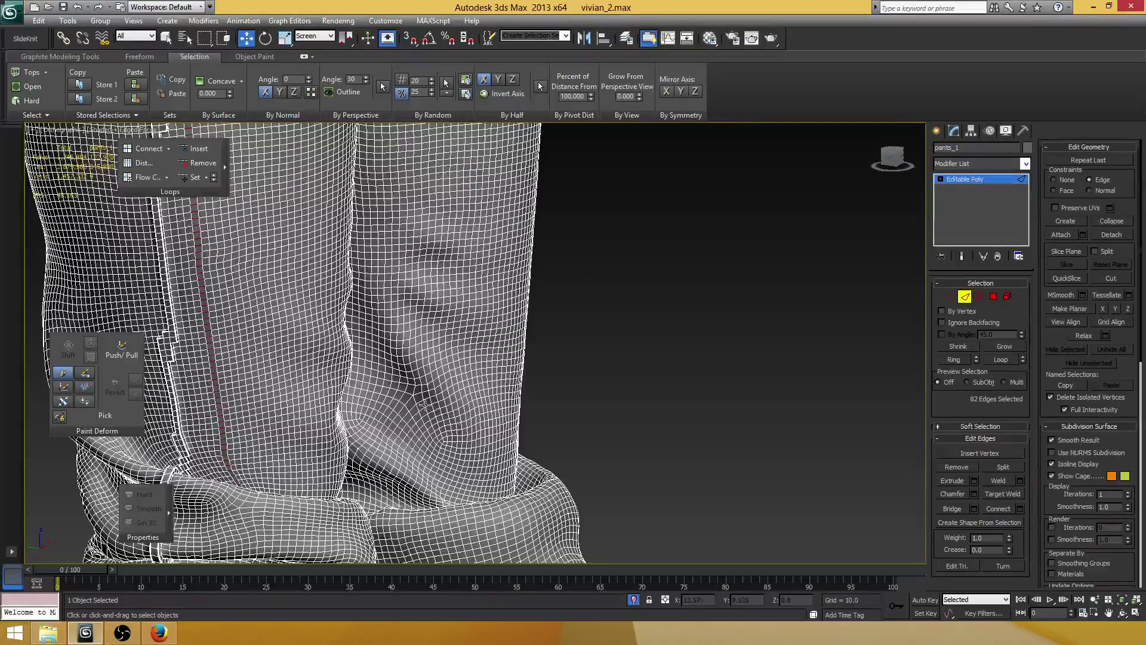
pyautogui.scroll(-6, 383, 367)
pyautogui.moveTo(383, 367); pyautogui.dragTo(497, 415, button='middle')
pyautogui.keyDown('alt'); pyautogui.moveTo(532, 555); pyautogui.dragTo(319, 251); pyautogui.keyUp('alt')
pyautogui.scroll(7, 509, 366)
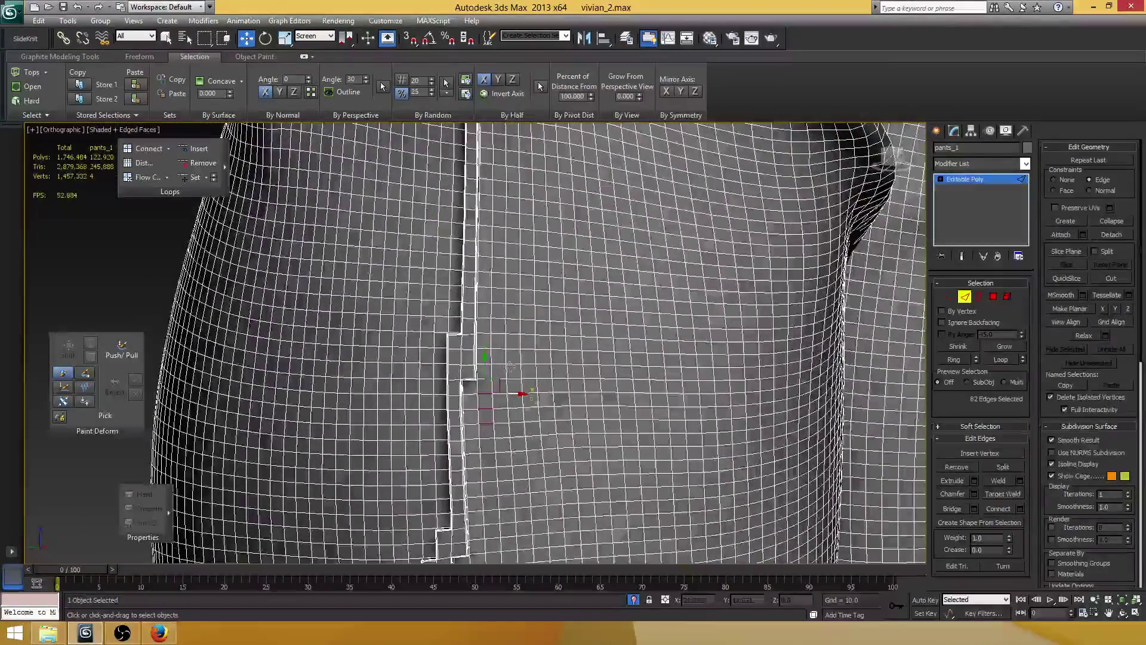
pyautogui.scroll(4, 509, 366)
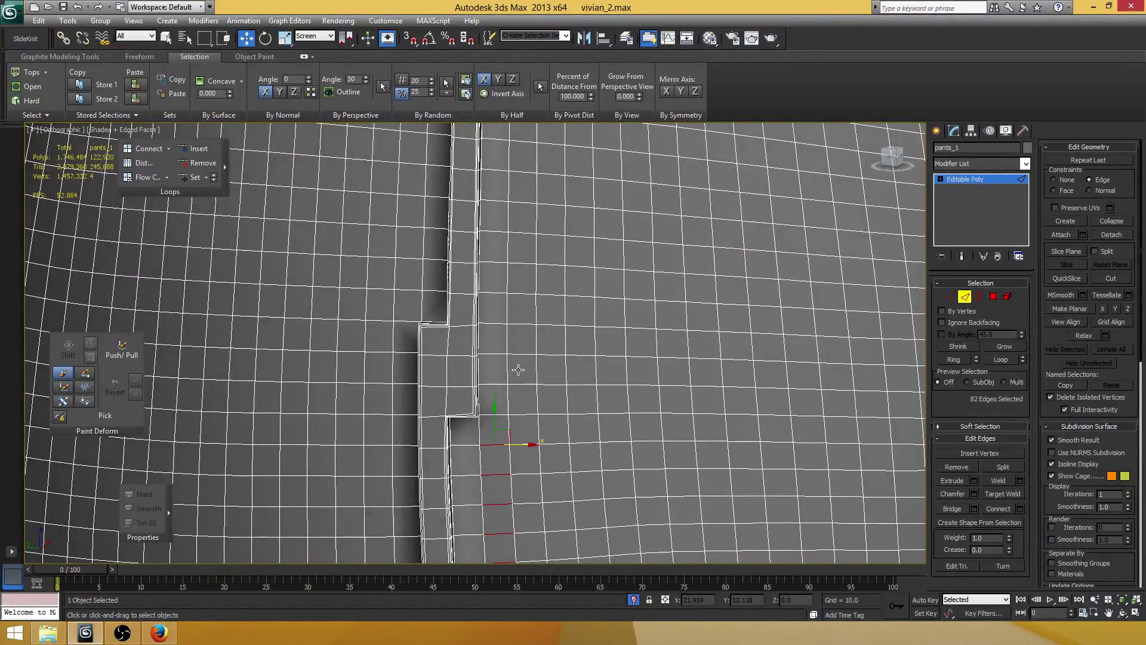
pyautogui.hotkey('ctrl', 's')
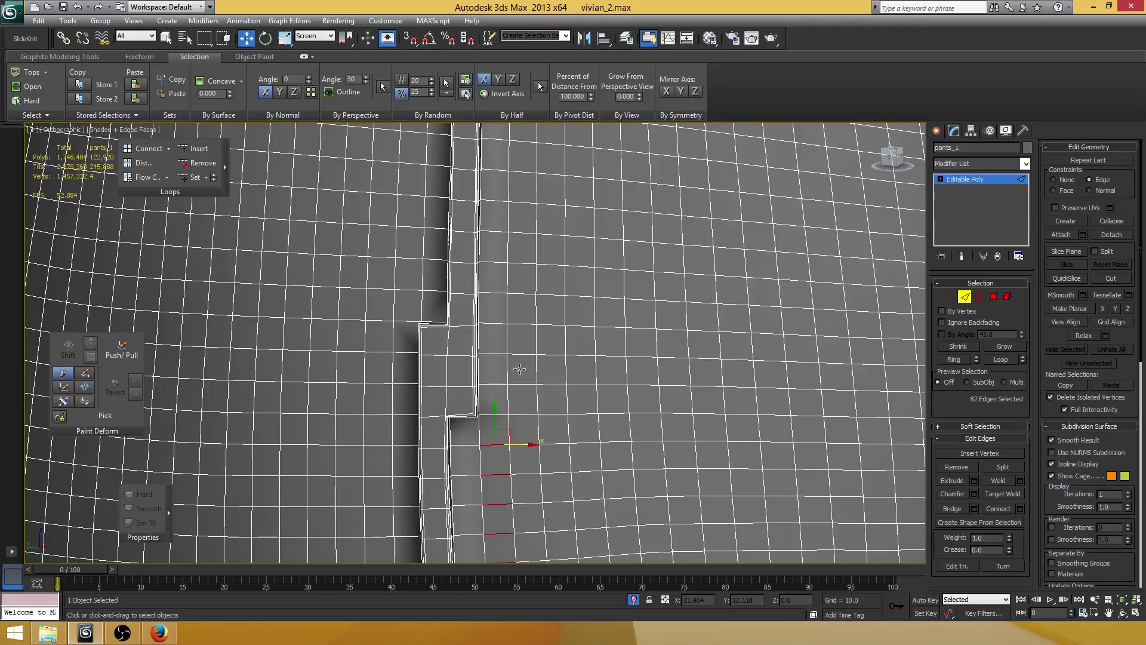